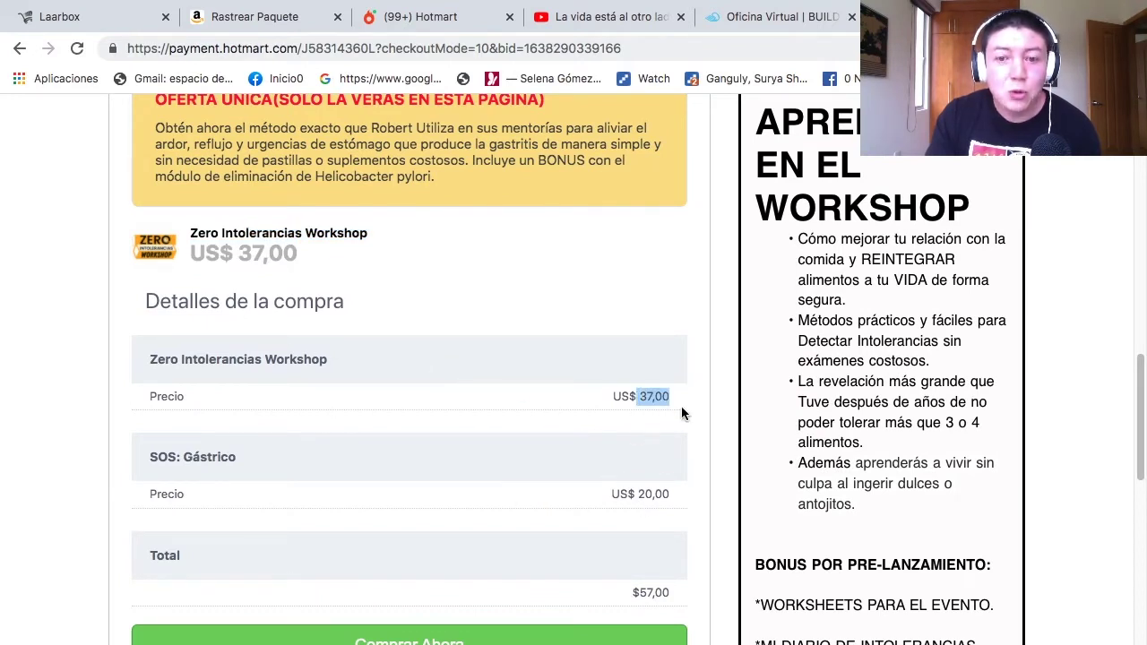
# - Examine the checkout's purchase details, highlighting the SOS: Gástrico add-on price and the order total
pyautogui.scroll(-3, 507, 395)
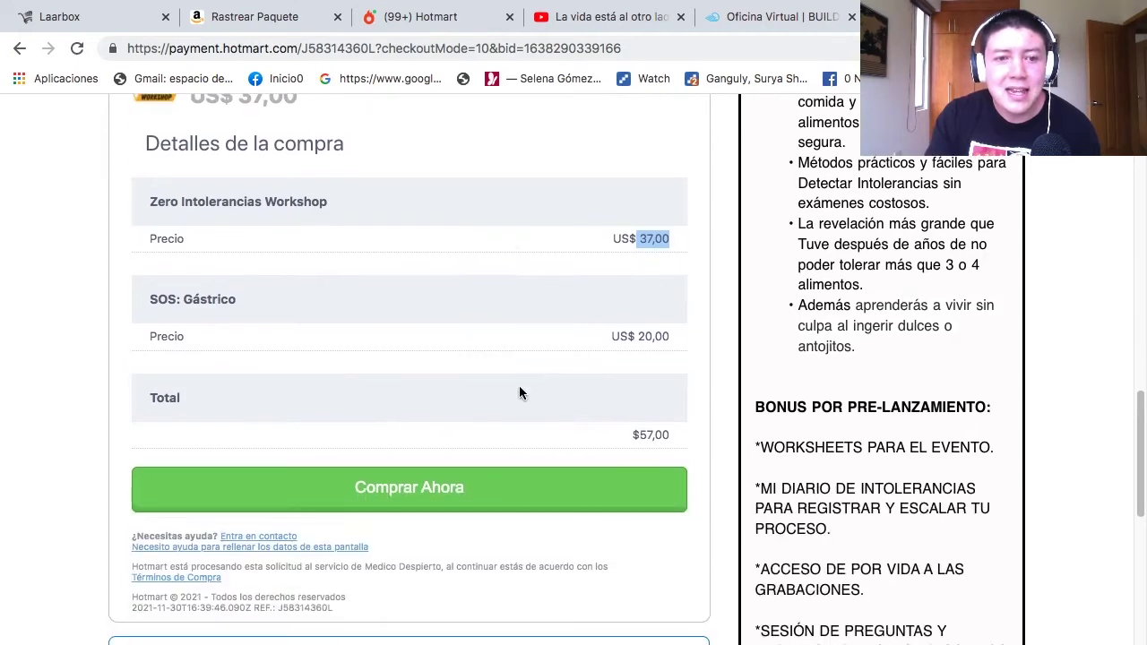
pyautogui.moveTo(627, 331); pyautogui.dragTo(675, 339)
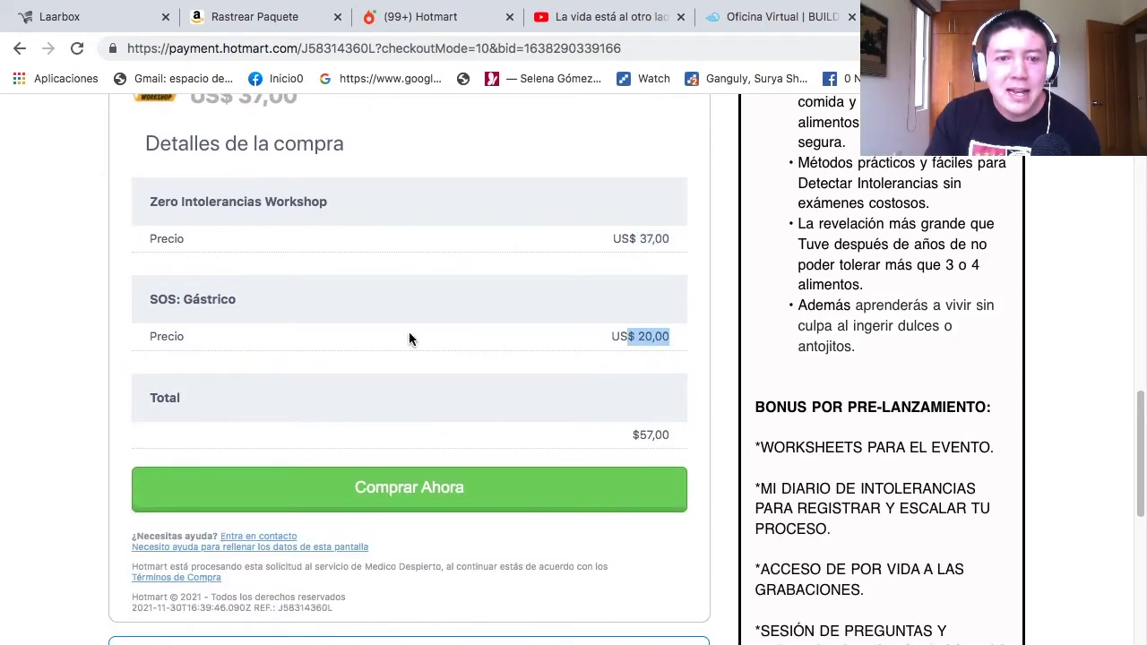
pyautogui.scroll(-3, 480, 442)
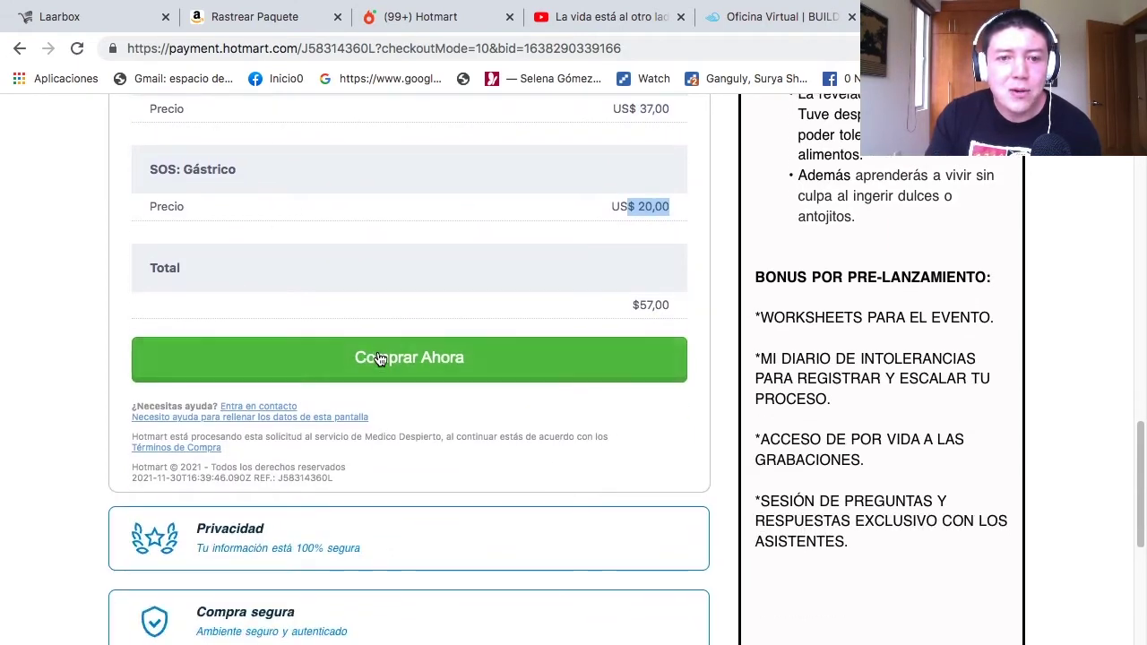
pyautogui.click(634, 305)
pyautogui.moveTo(633, 304); pyautogui.dragTo(670, 309)
pyautogui.scroll(-10, 670, 309)
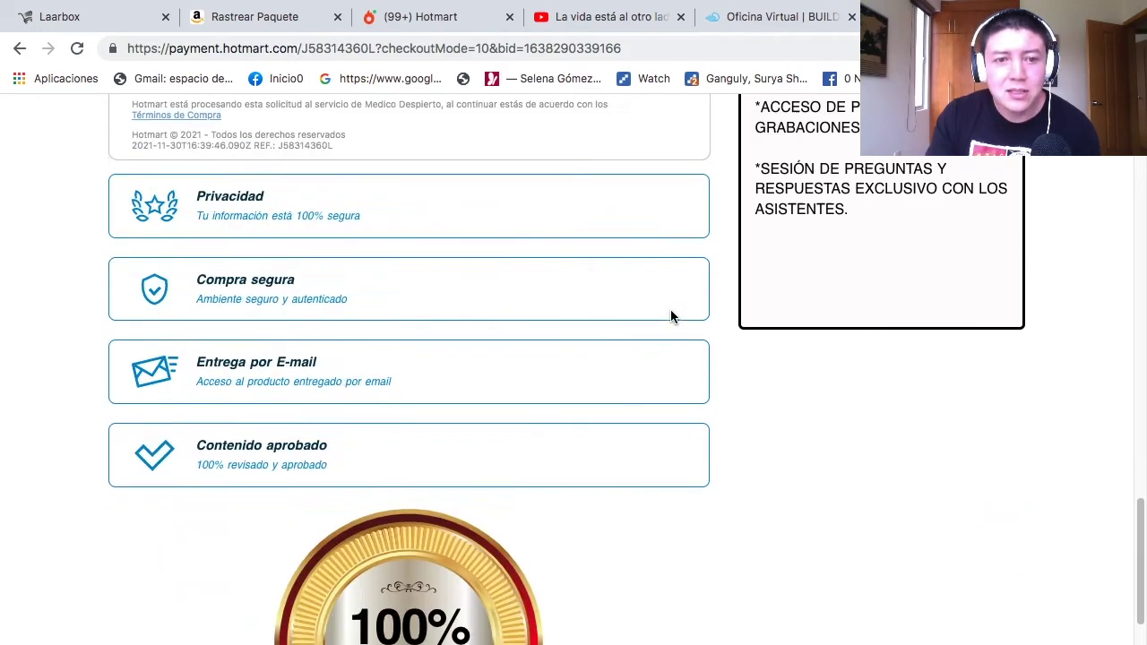
# - Review the Zero Intolerancias Workshop checkout page from its header banner and payment form down to the SOS: Gástrico offer
pyautogui.scroll(15, 581, 306)
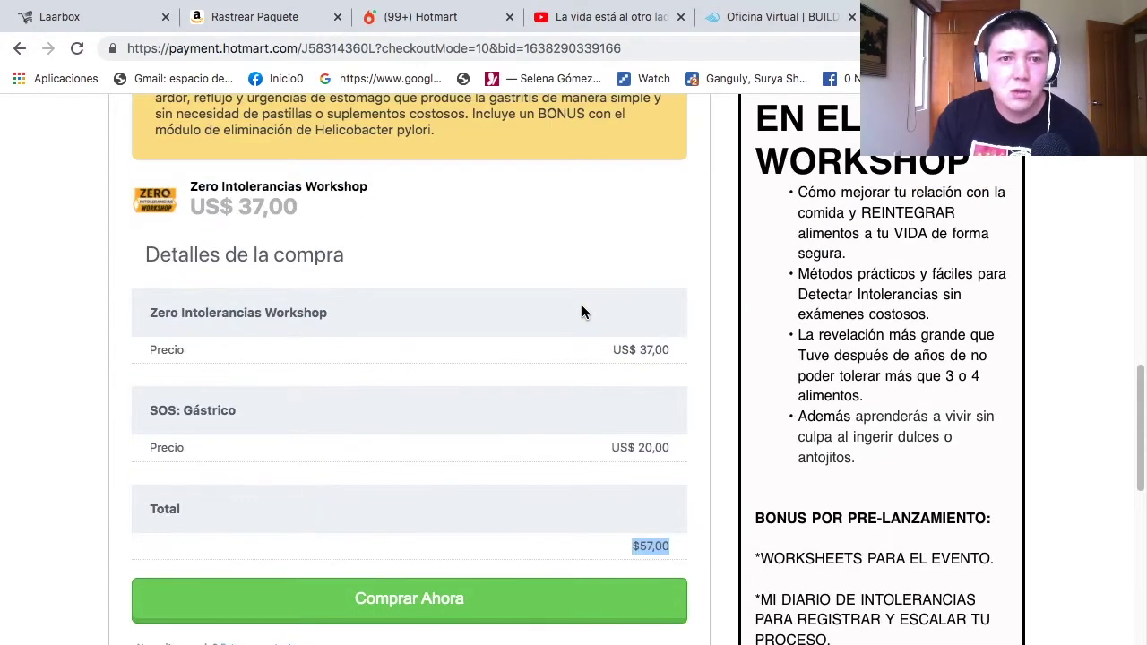
pyautogui.scroll(5, 605, 280)
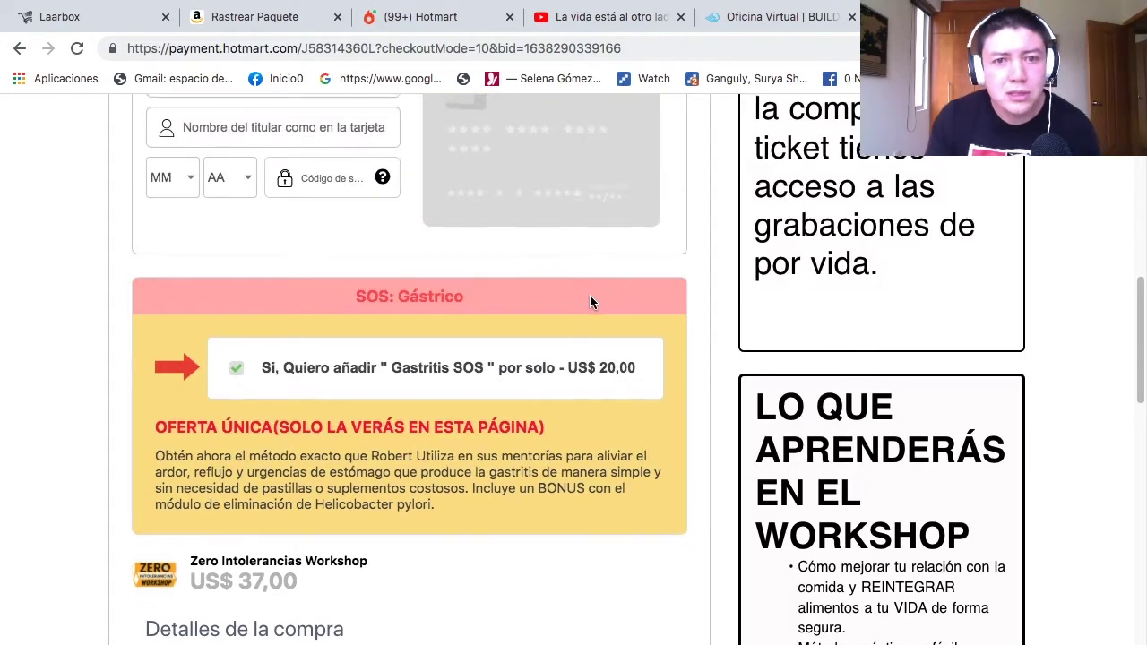
pyautogui.scroll(3, 589, 302)
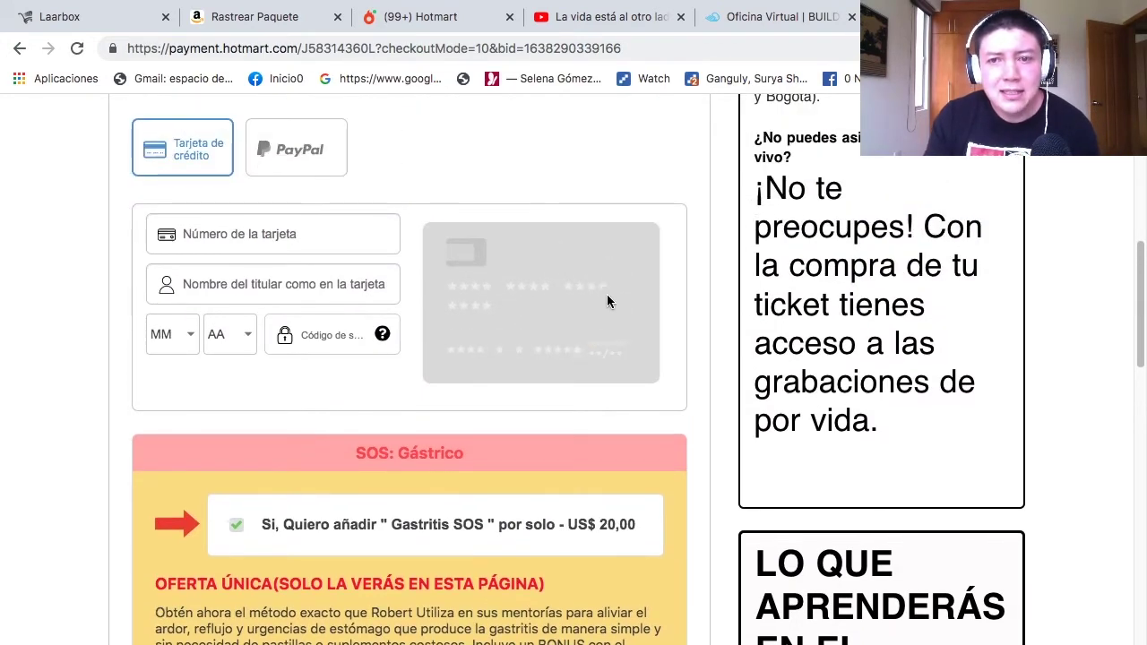
pyautogui.scroll(-1, 574, 329)
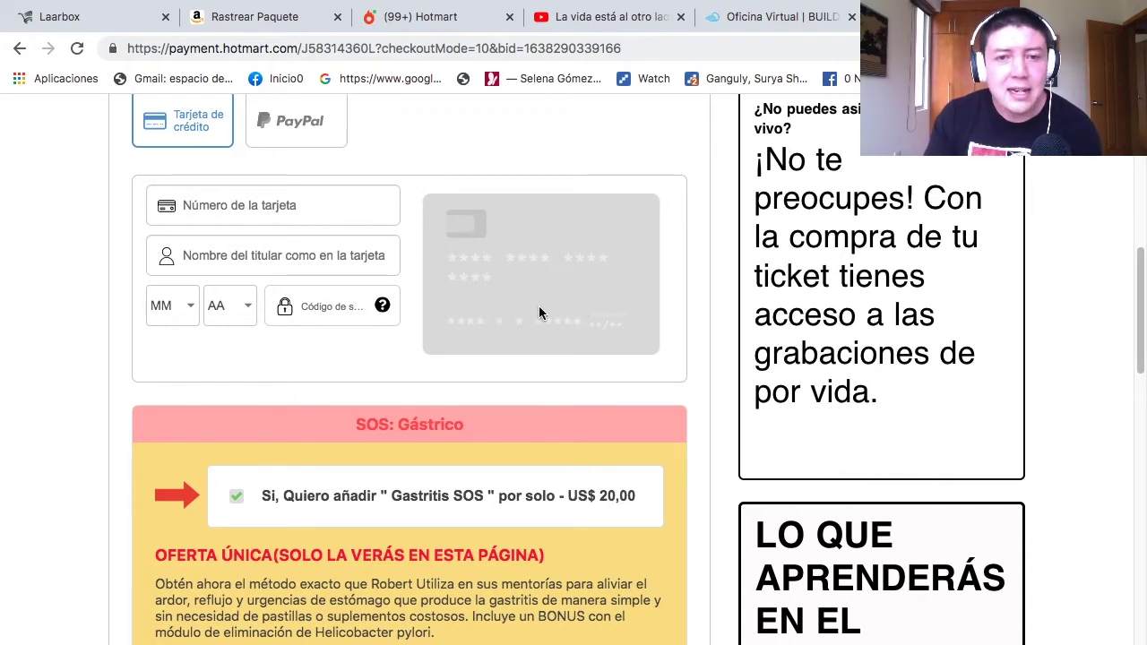
pyautogui.scroll(10, 536, 308)
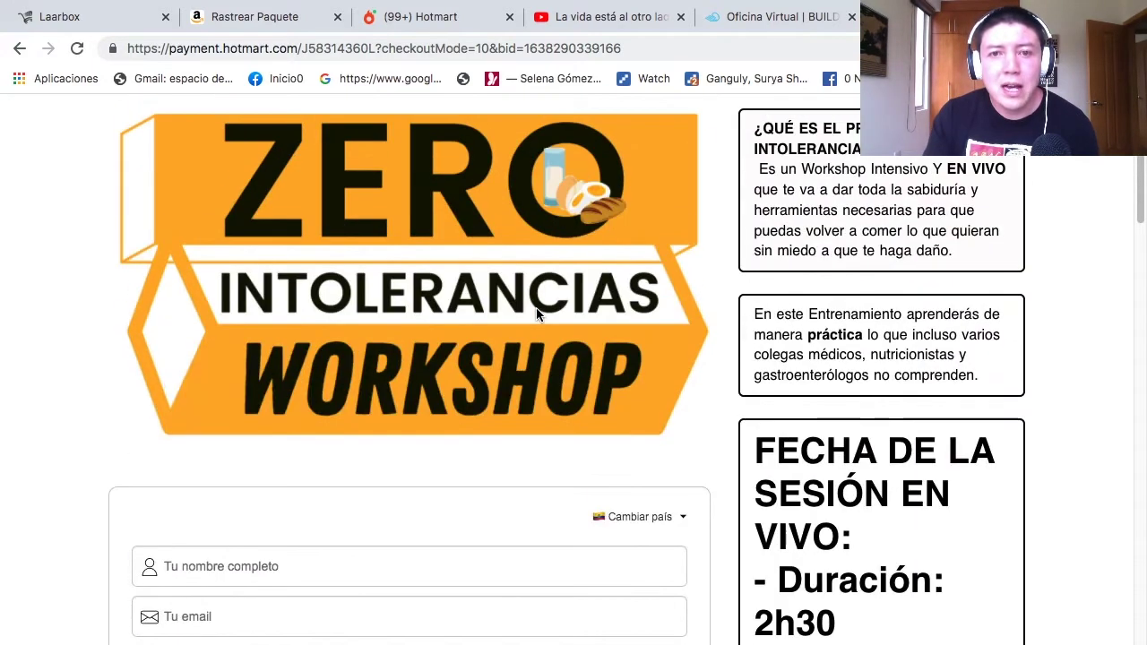
pyautogui.scroll(-10, 535, 308)
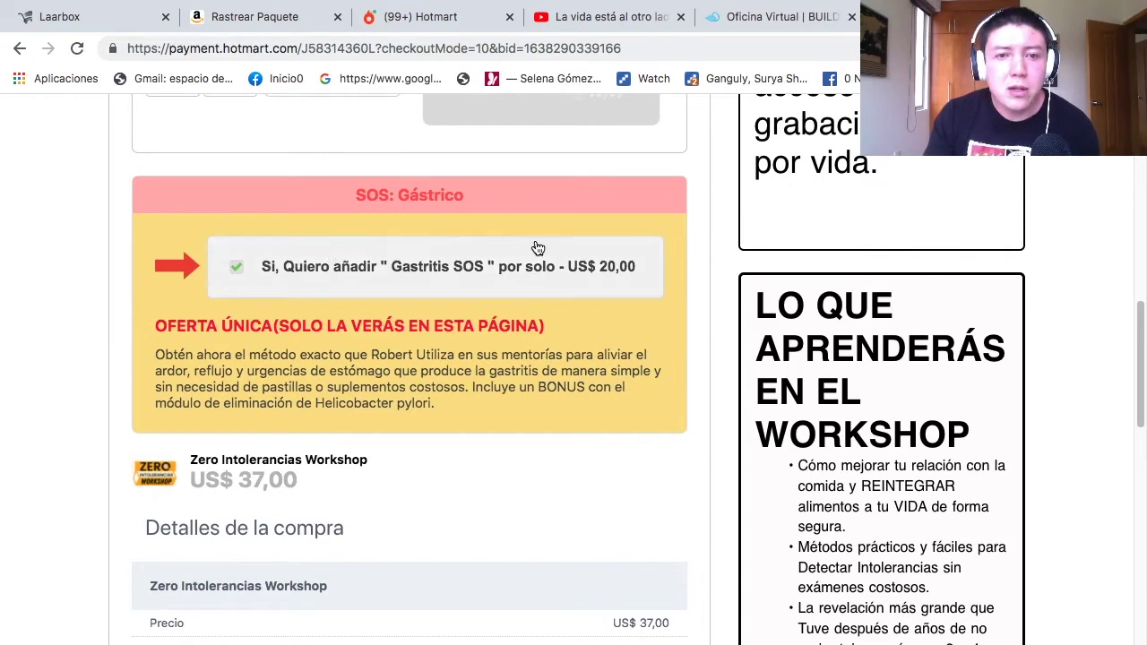
pyautogui.scroll(1, 491, 297)
pyautogui.scroll(-1, 468, 312)
pyautogui.scroll(1, 469, 310)
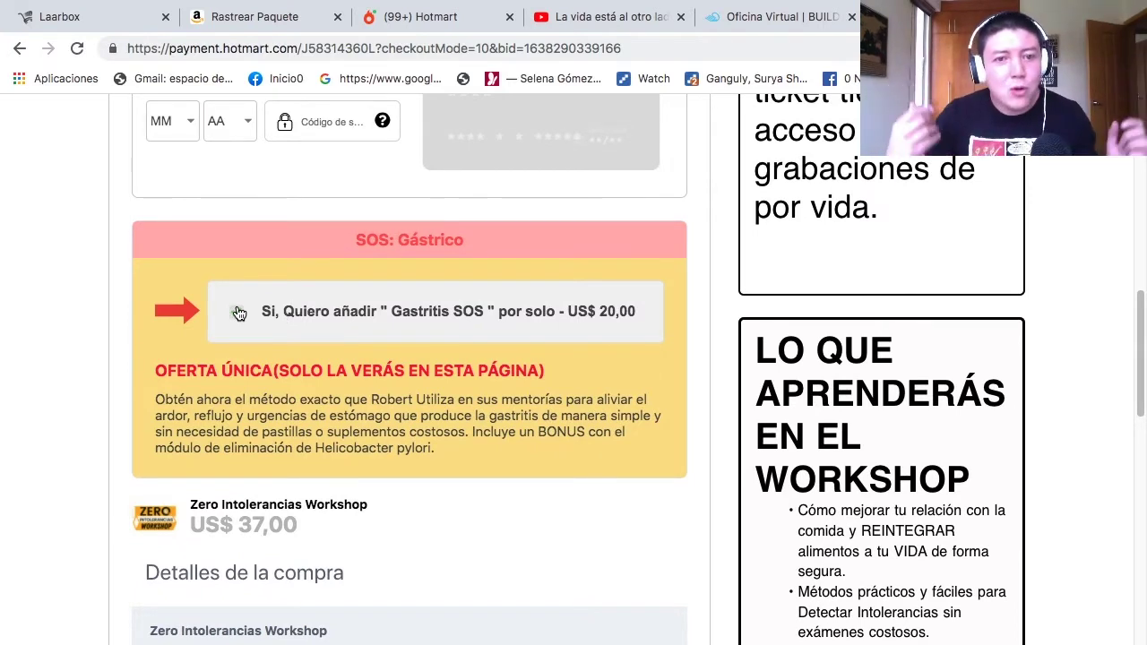
# - Examine the Gastritis SOS add-on checkbox together with the order's itemised prices and total
pyautogui.click(238, 313)
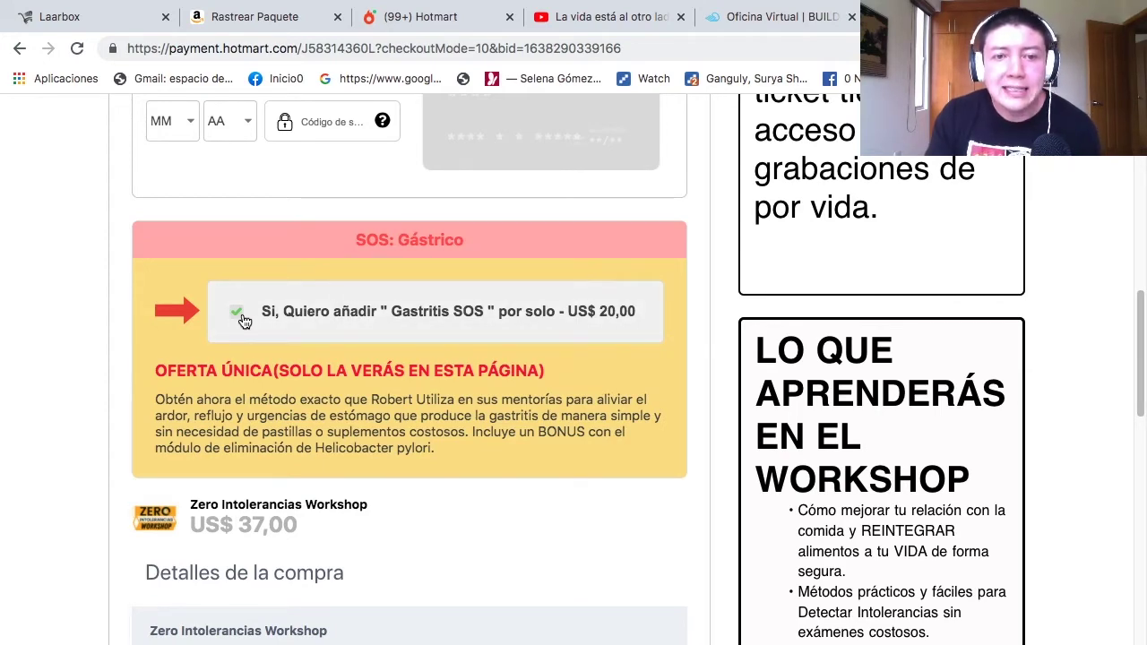
pyautogui.scroll(-3, 422, 369)
pyautogui.scroll(-4, 422, 369)
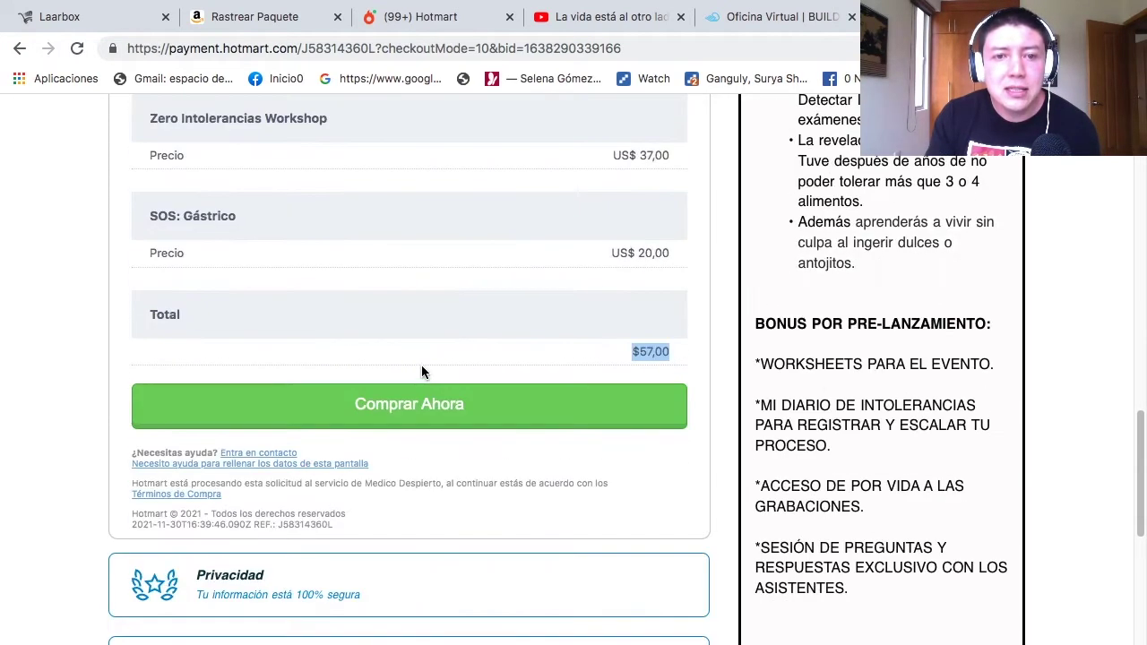
pyautogui.scroll(2, 421, 364)
pyautogui.scroll(1, 271, 321)
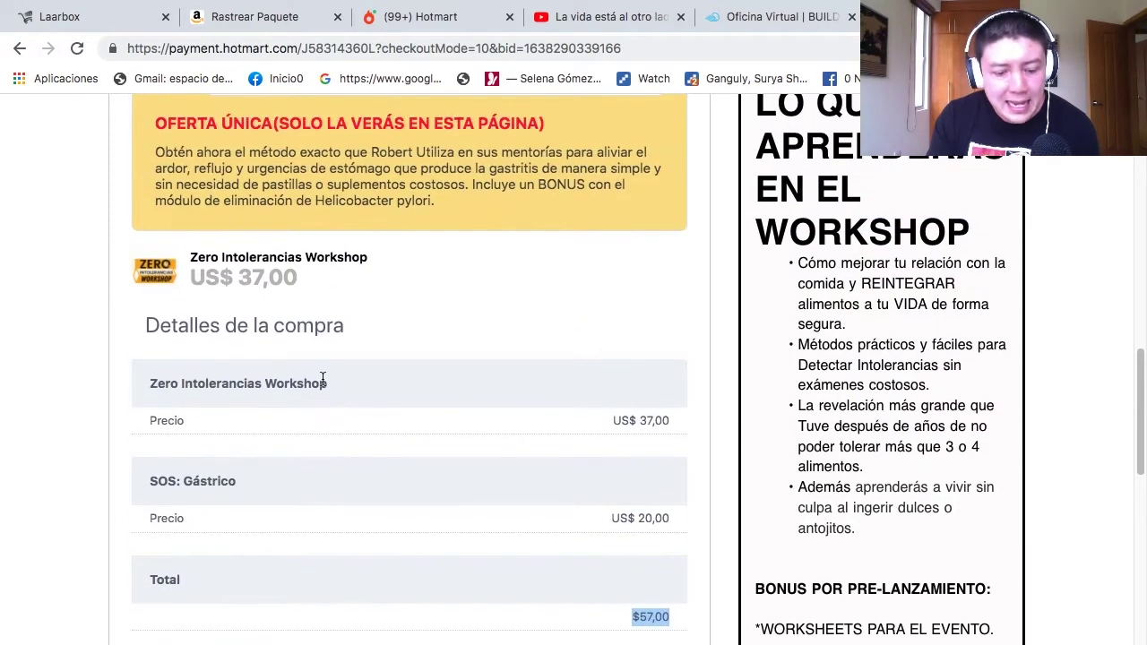
pyautogui.scroll(3, 351, 386)
pyautogui.scroll(5, 332, 448)
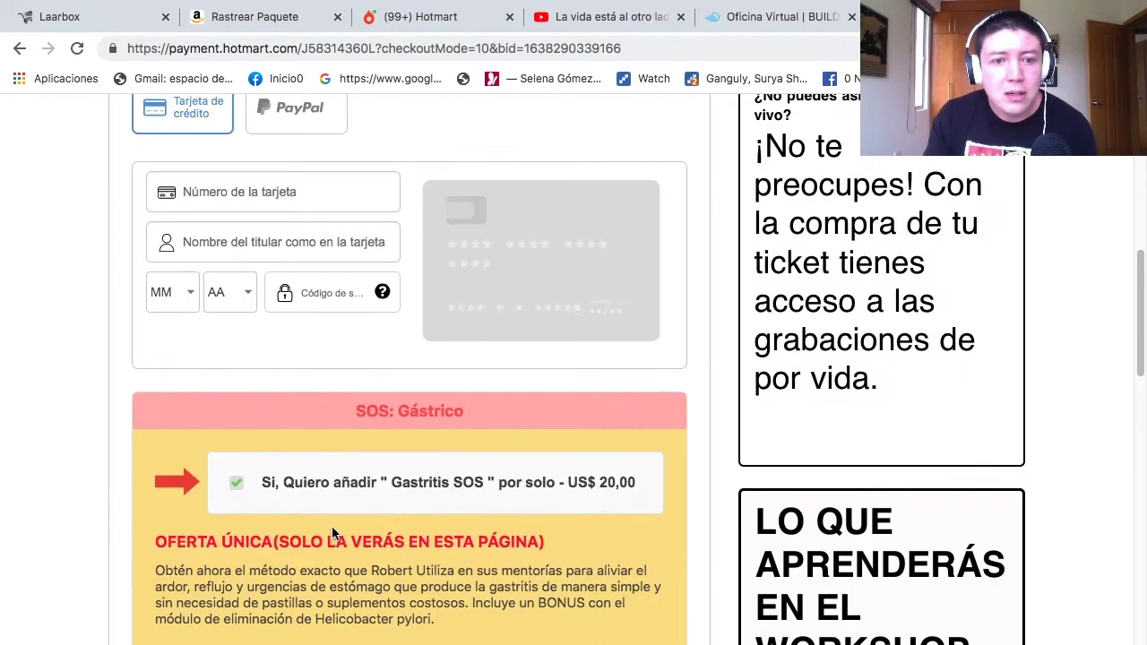
# - Switch to the Hotmart dashboard and open the product Importa de China a Ecuador from the producer's product list
pyautogui.click(457, 19)
pyautogui.moveTo(11, 312)
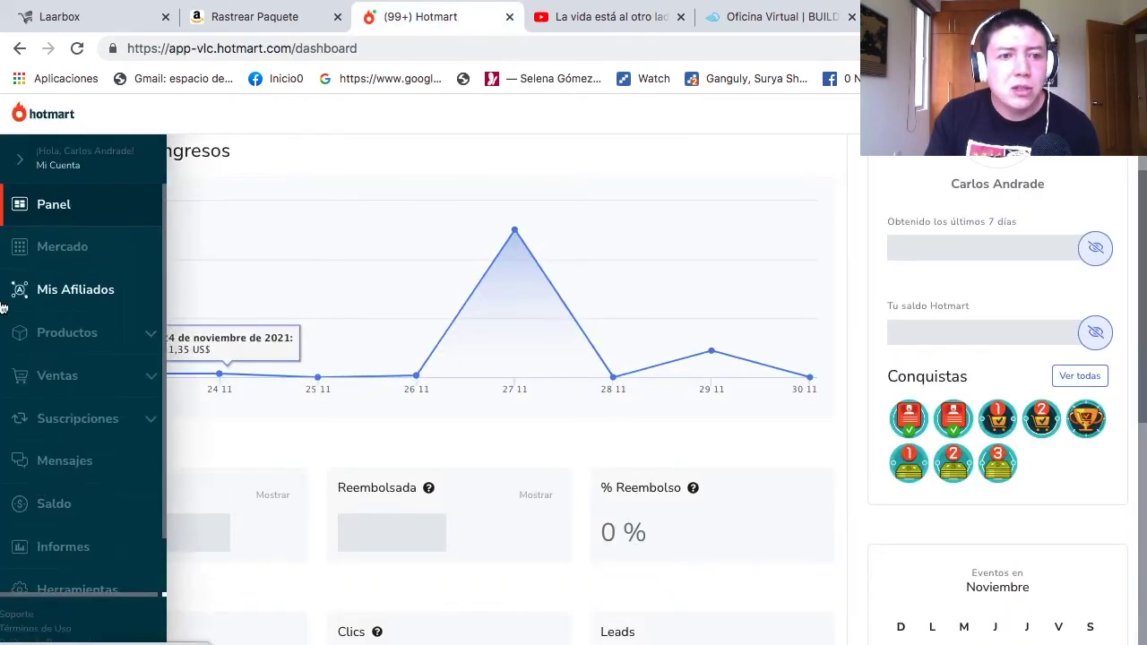
pyautogui.click(90, 335)
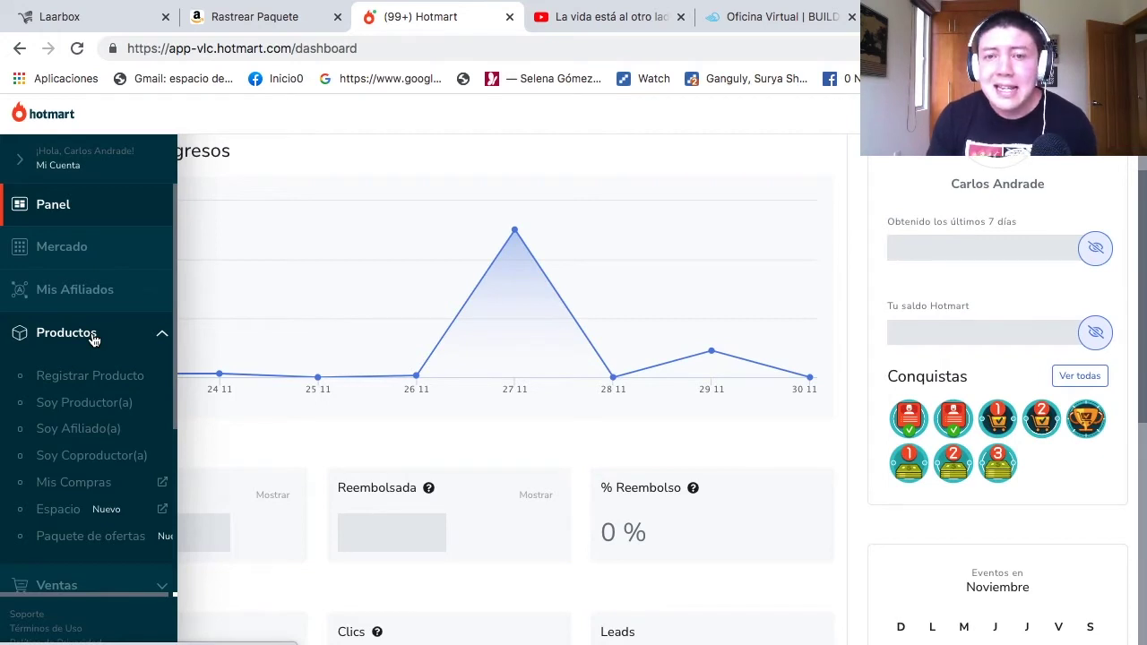
pyautogui.click(127, 405)
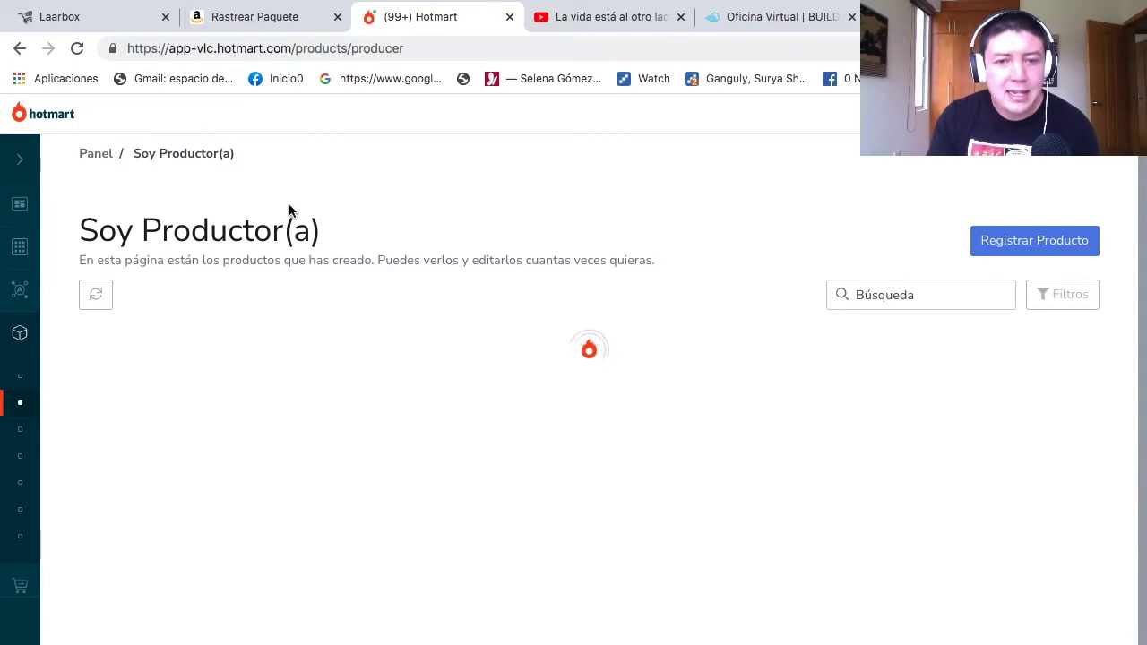
pyautogui.scroll(-3, 248, 386)
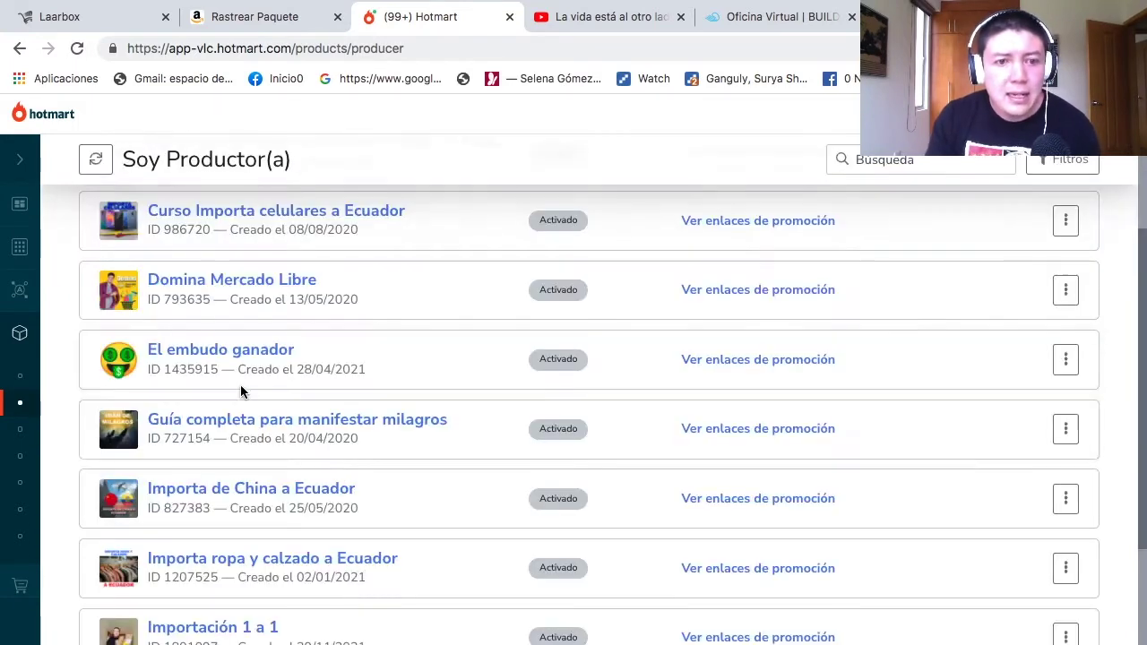
pyautogui.click(315, 496)
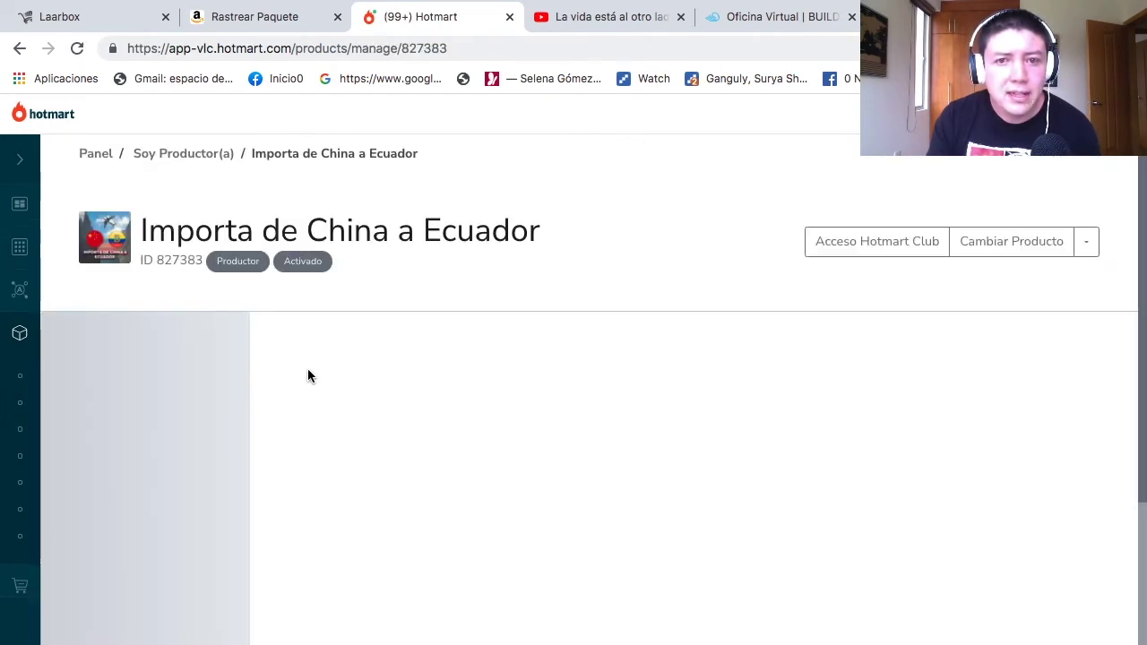
# - Open the Apariencia de la Página de Pago tool for the product Importa de China a Ecuador
pyautogui.scroll(-3, 265, 385)
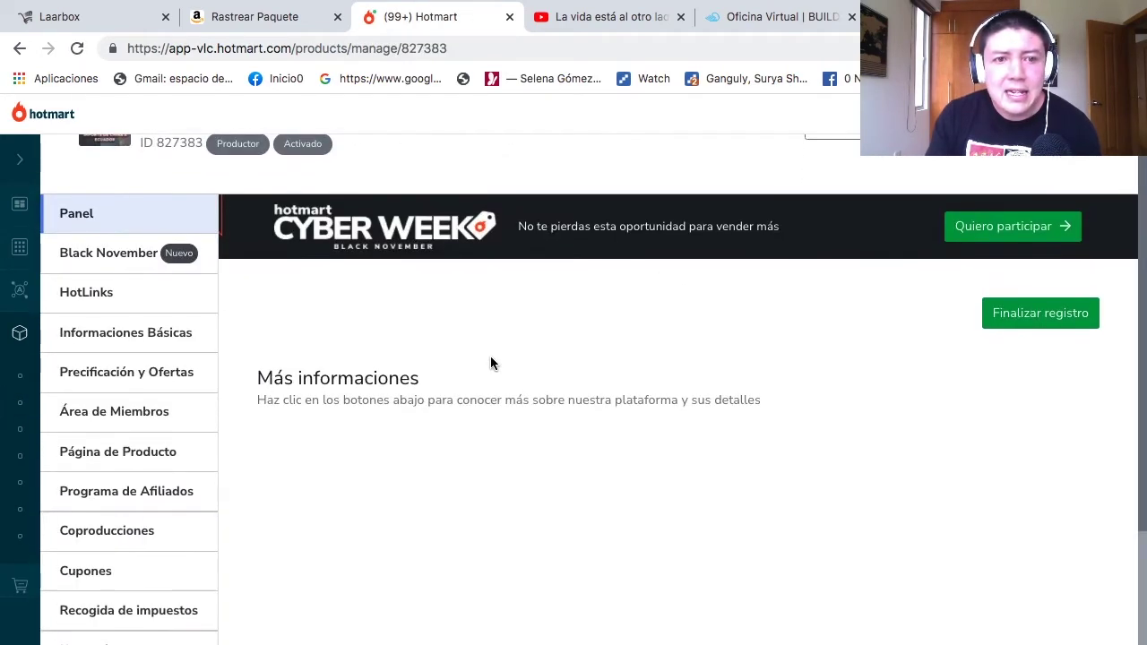
pyautogui.scroll(-3, 191, 443)
pyautogui.scroll(1, 642, 282)
pyautogui.scroll(5, 643, 281)
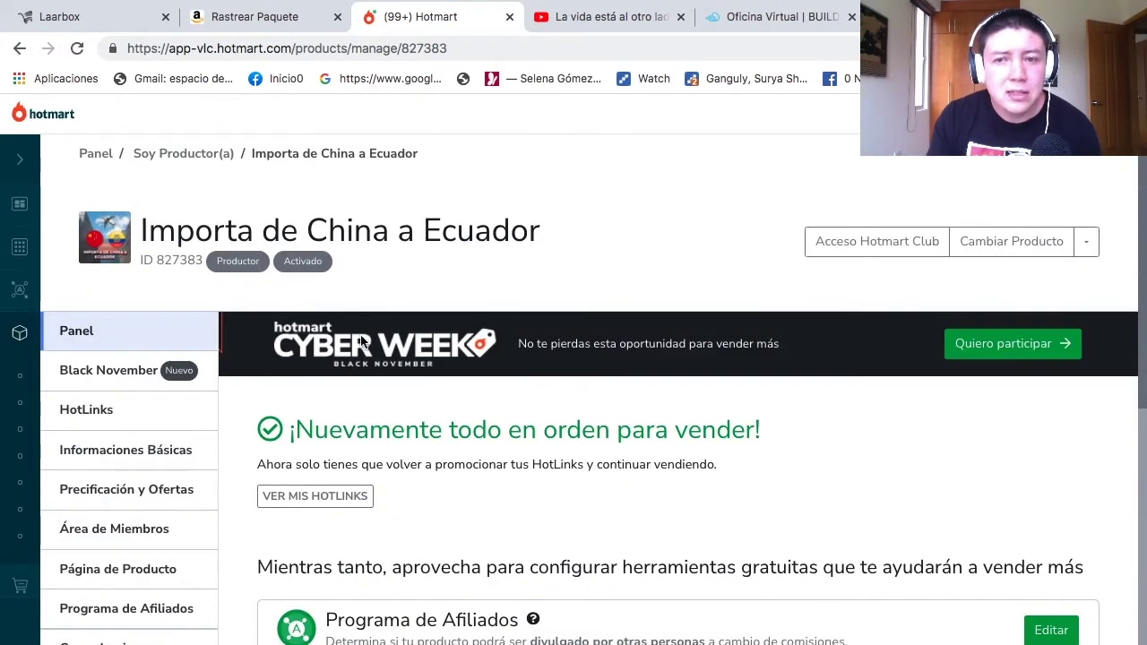
pyautogui.scroll(-10, 359, 353)
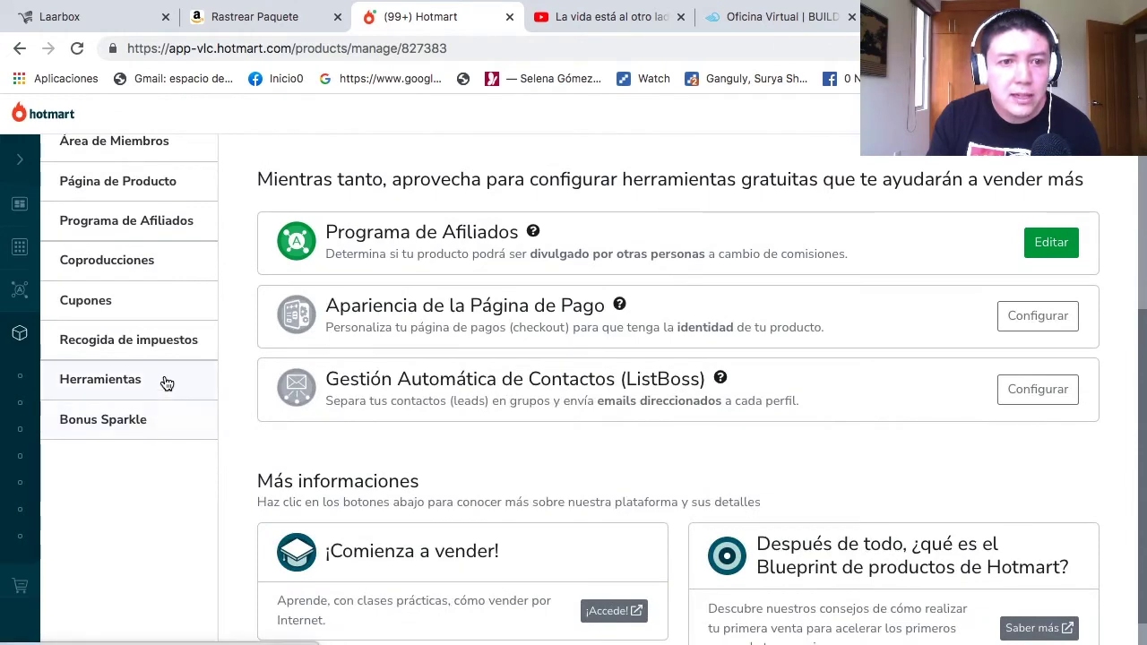
pyautogui.click(166, 383)
pyautogui.scroll(-5, 556, 296)
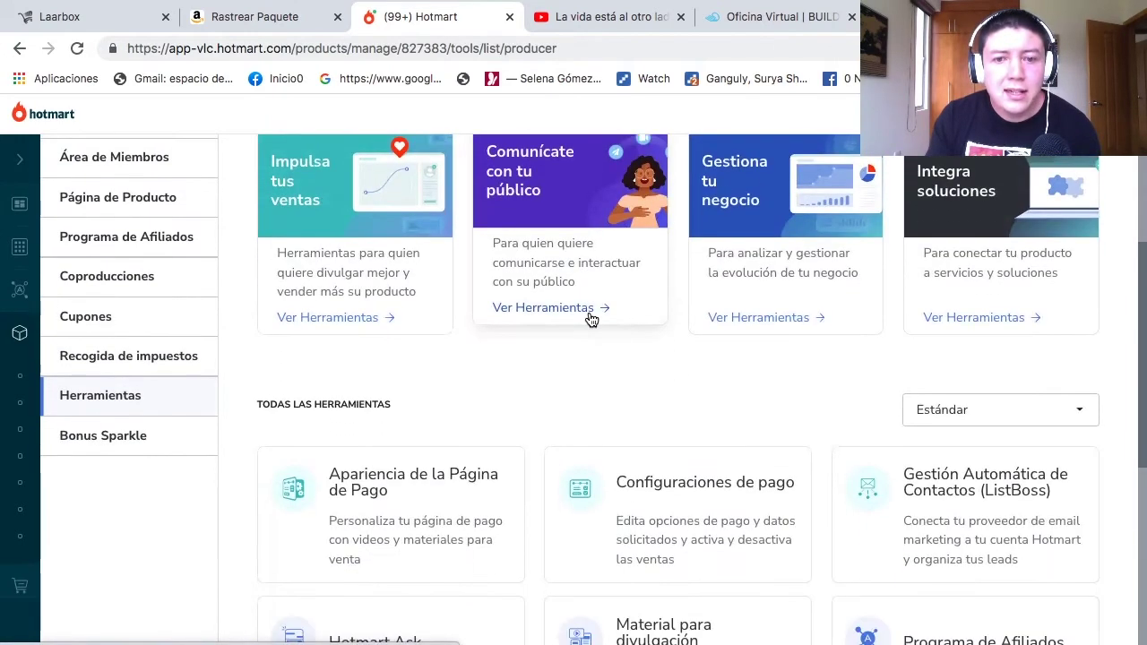
pyautogui.scroll(-7, 502, 323)
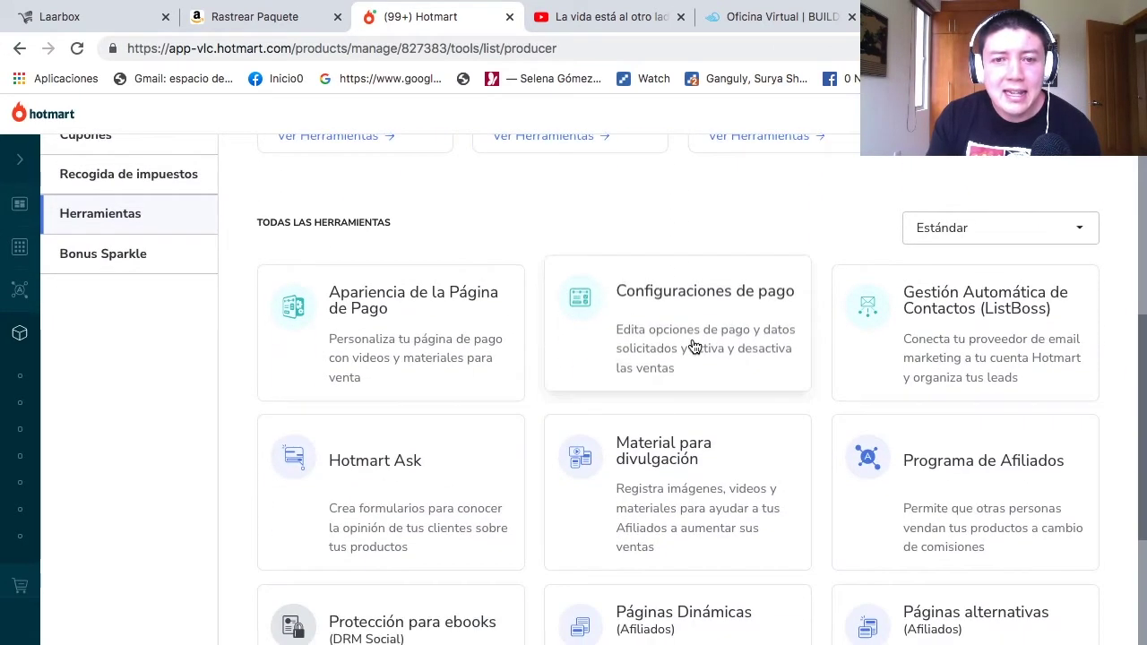
pyautogui.scroll(1, 426, 233)
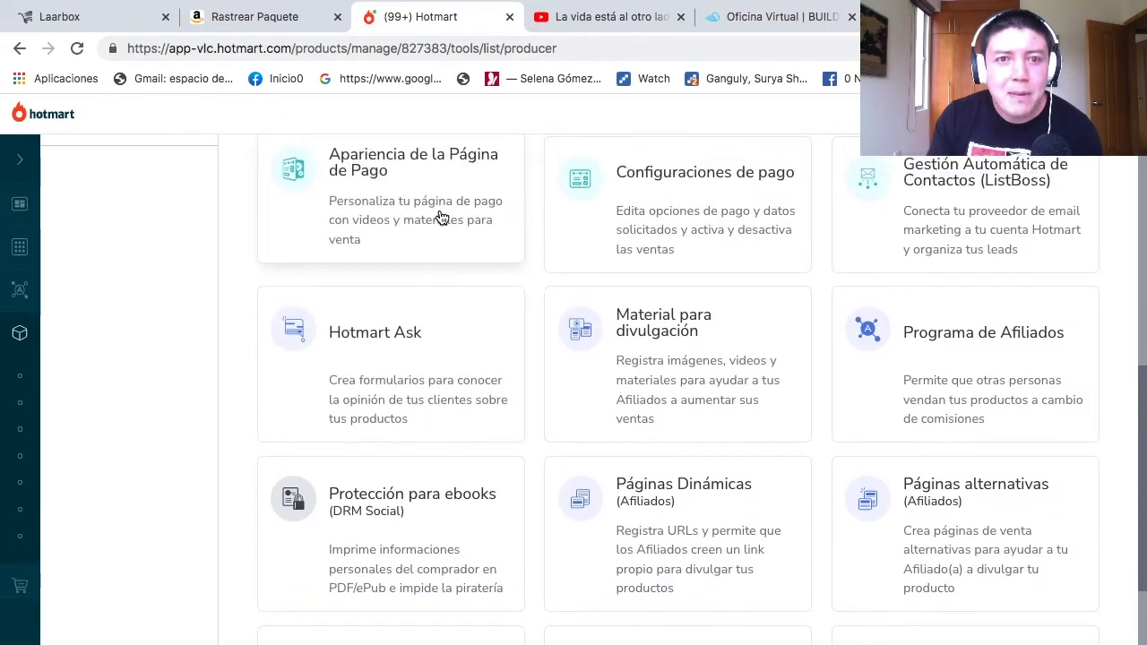
pyautogui.click(440, 218)
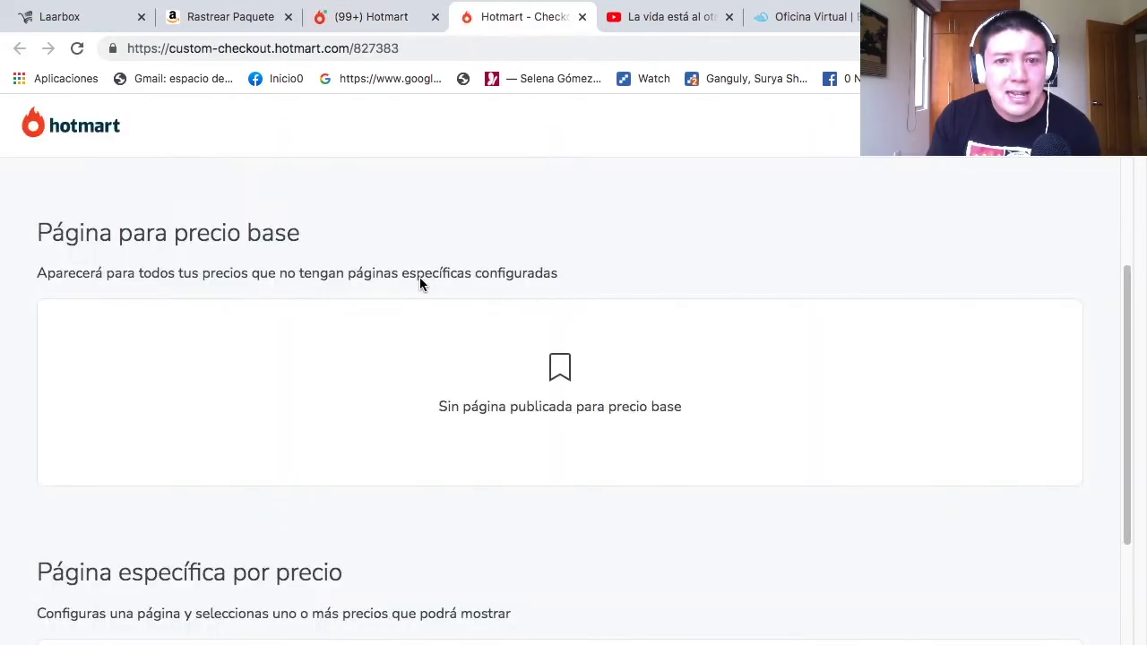
# - Start a new draft payment page for Importa de China a Ecuador
pyautogui.scroll(-4, 420, 282)
pyautogui.scroll(5, 420, 281)
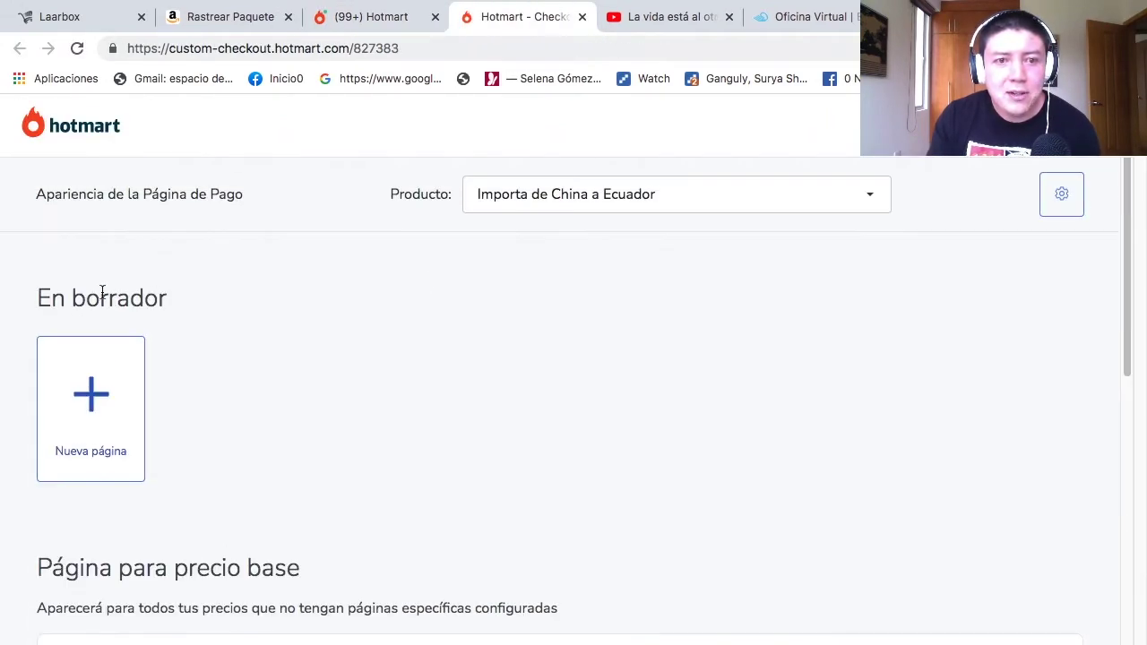
pyautogui.click(99, 414)
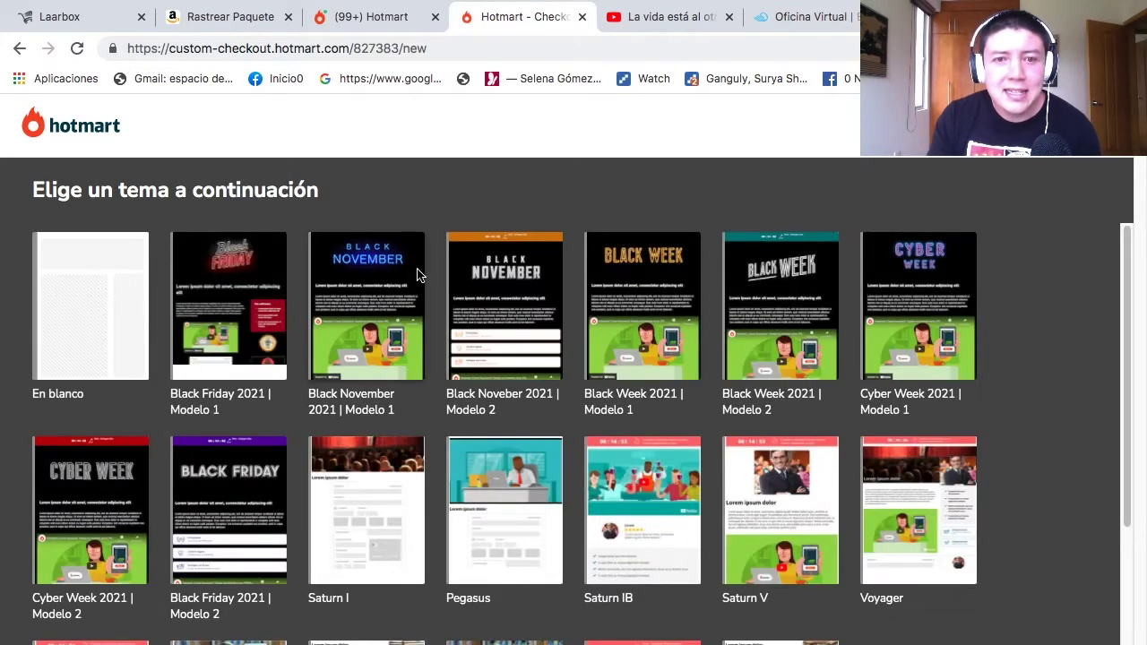
# - Look through the gallery of payment page themes, from the blank and Black Friday models to Sputnik
pyautogui.scroll(-1, 398, 381)
pyautogui.scroll(-3, 398, 382)
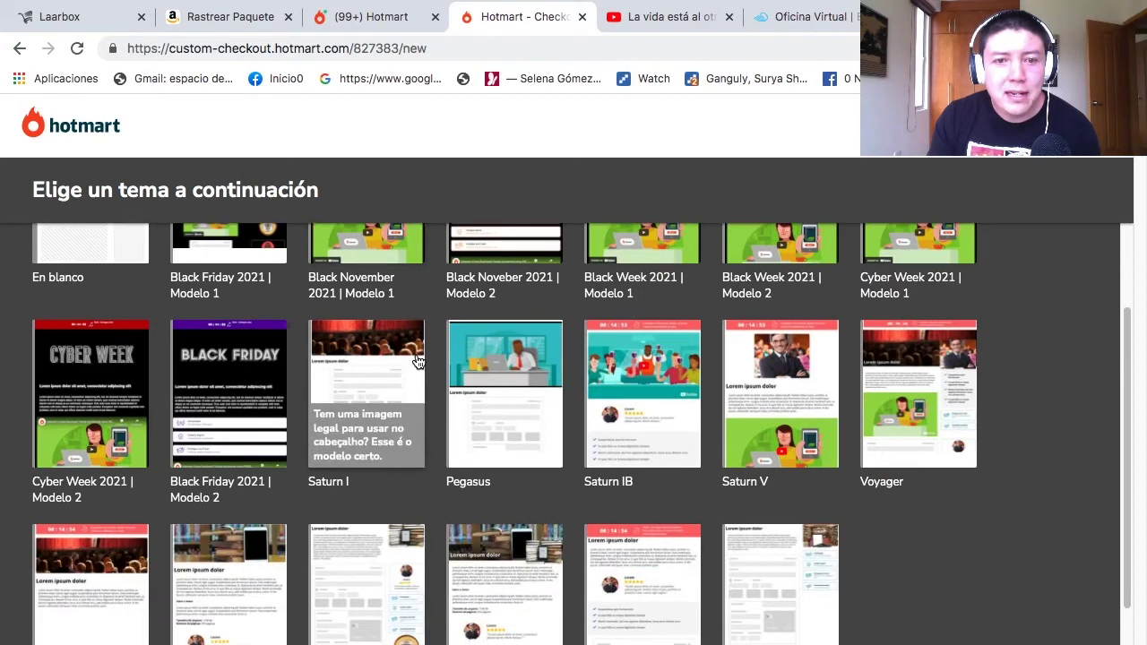
pyautogui.scroll(-2, 639, 342)
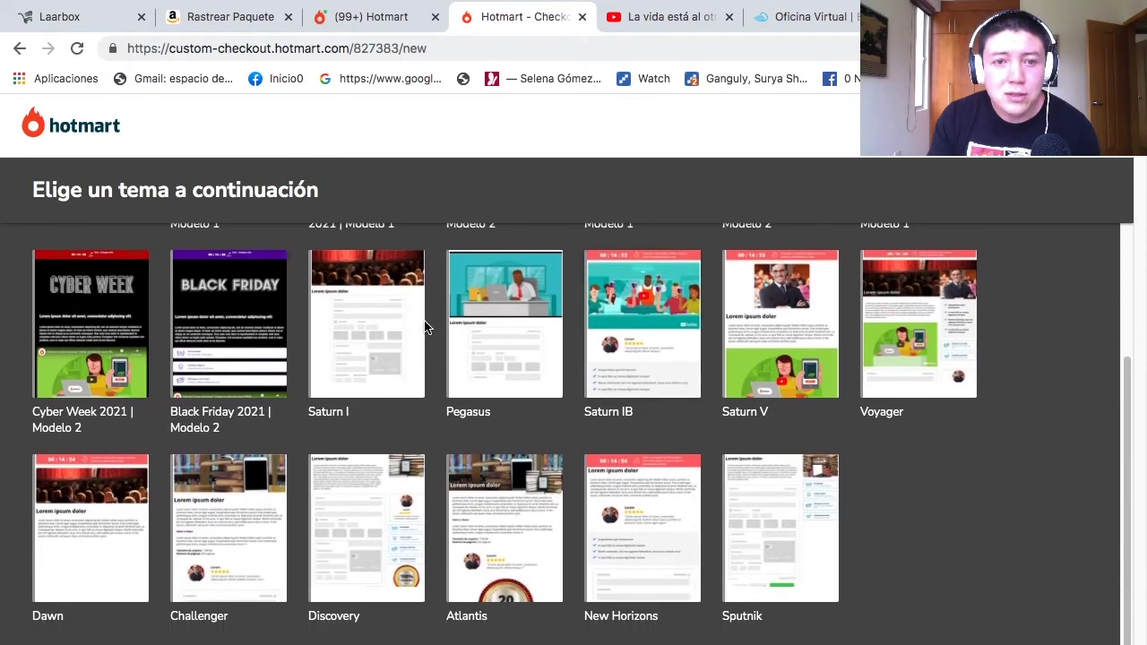
pyautogui.scroll(5, 621, 325)
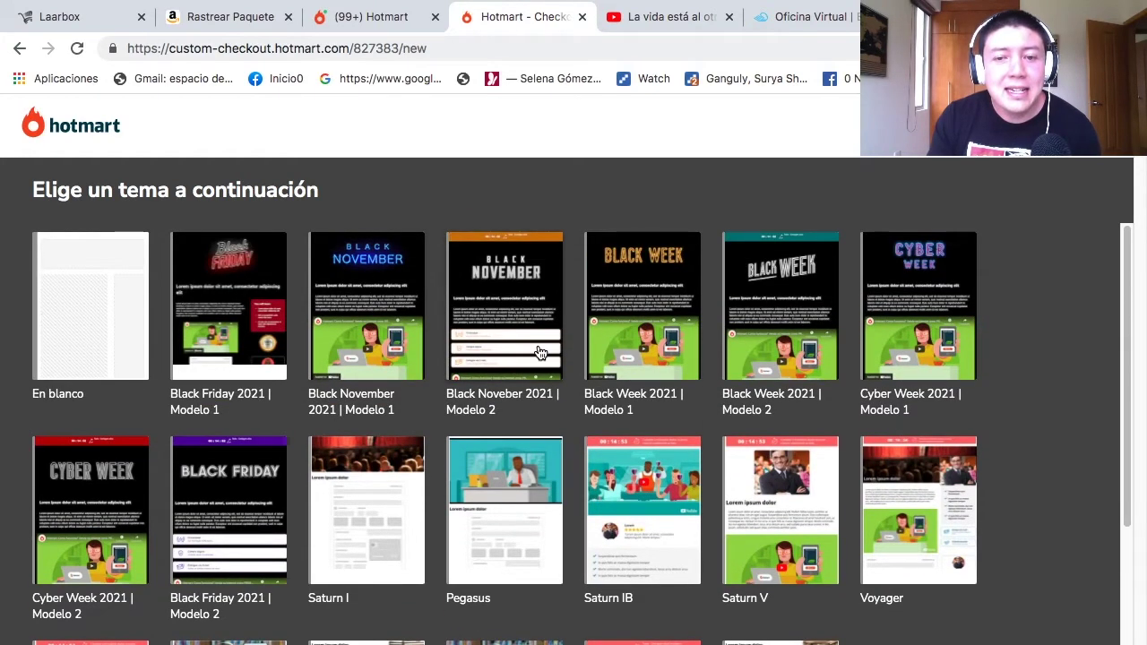
pyautogui.scroll(-2, 414, 349)
pyautogui.scroll(-3, 428, 351)
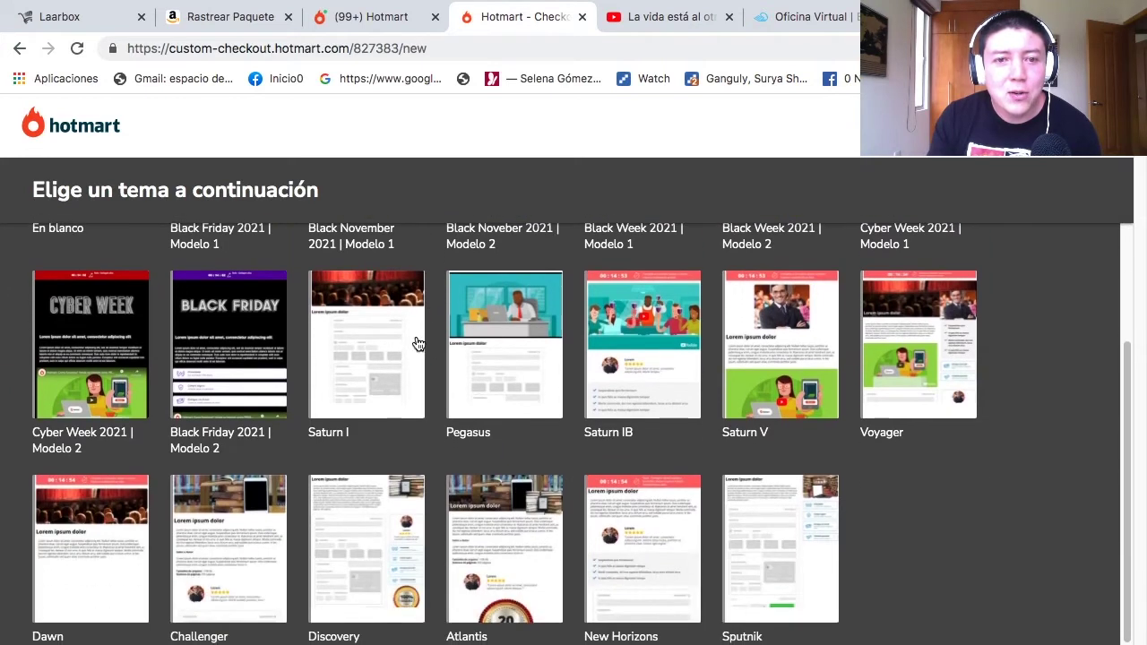
pyautogui.scroll(-1, 760, 352)
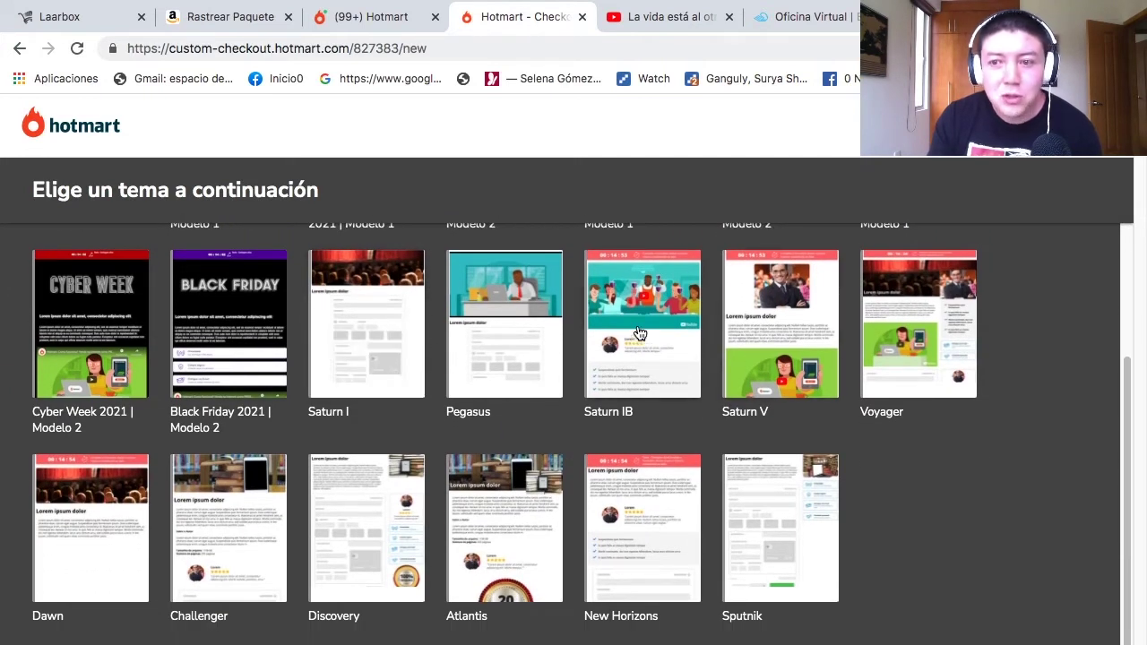
pyautogui.scroll(2, 578, 336)
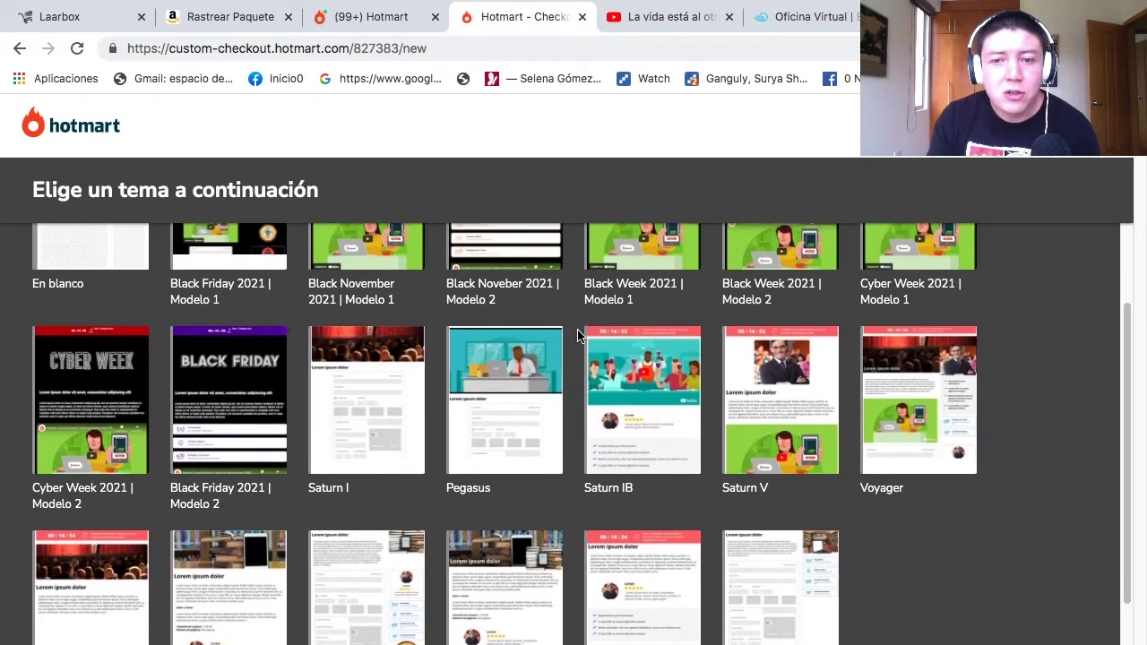
pyautogui.scroll(3, 578, 336)
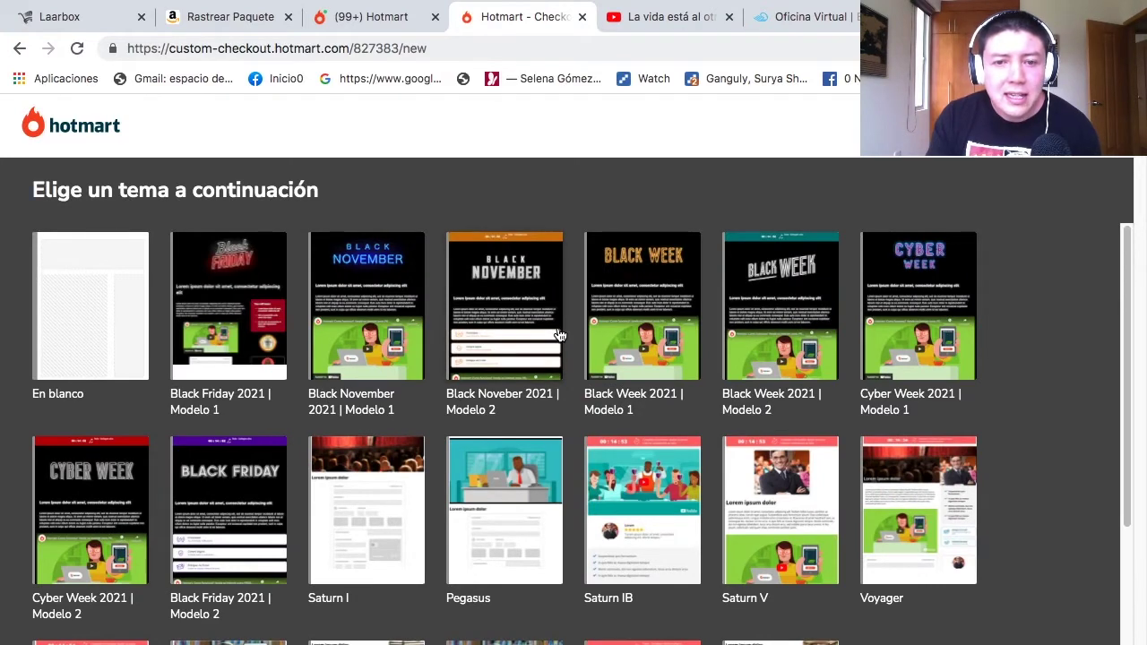
pyautogui.scroll(-5, 562, 335)
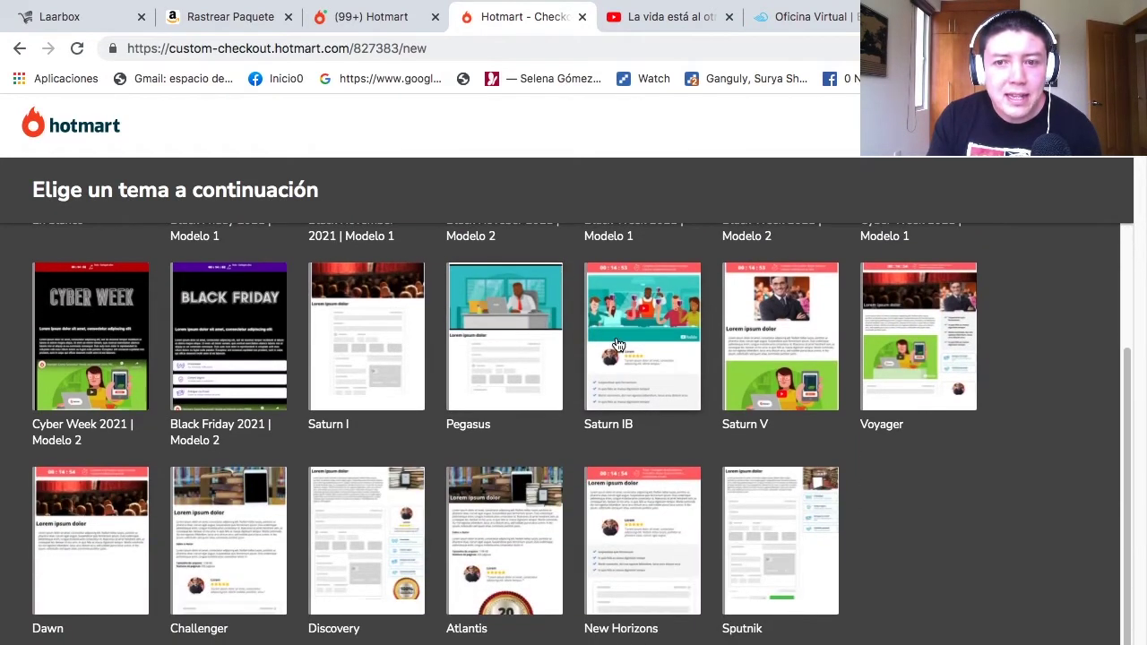
pyautogui.scroll(-1, 403, 308)
pyautogui.scroll(5, 265, 302)
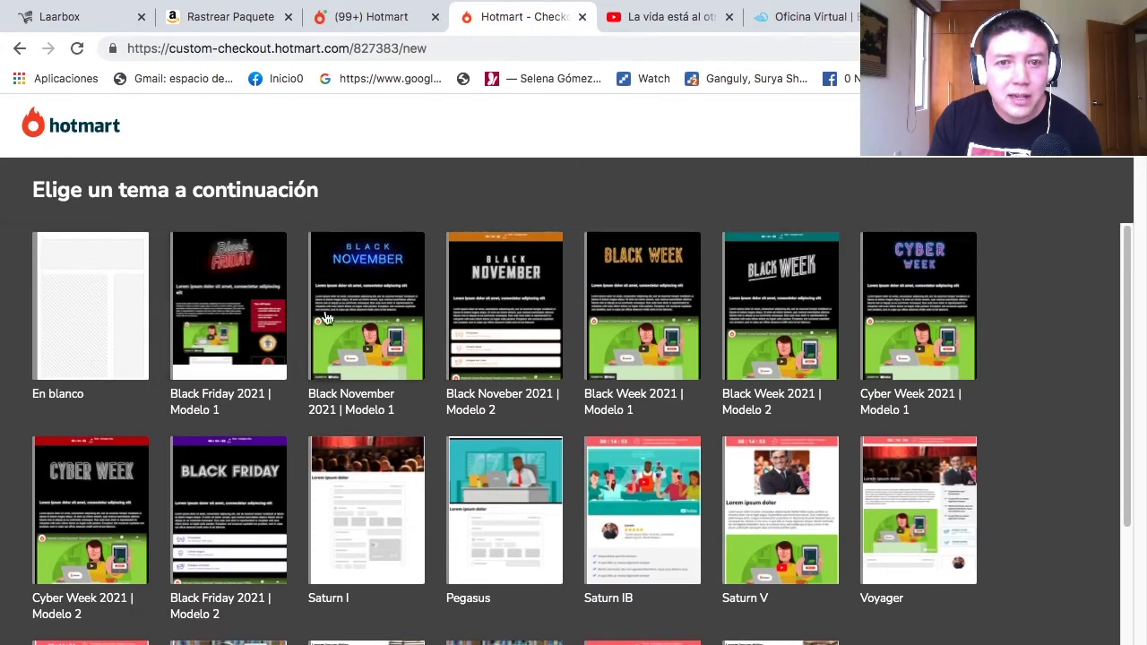
# - Preview the themes Black November 2021 Modelo 1, Black Noveber 2021 Modelo 2, Cyber Week 2021 Modelo 1, Saturn IB and Sputnik
pyautogui.click(358, 279)
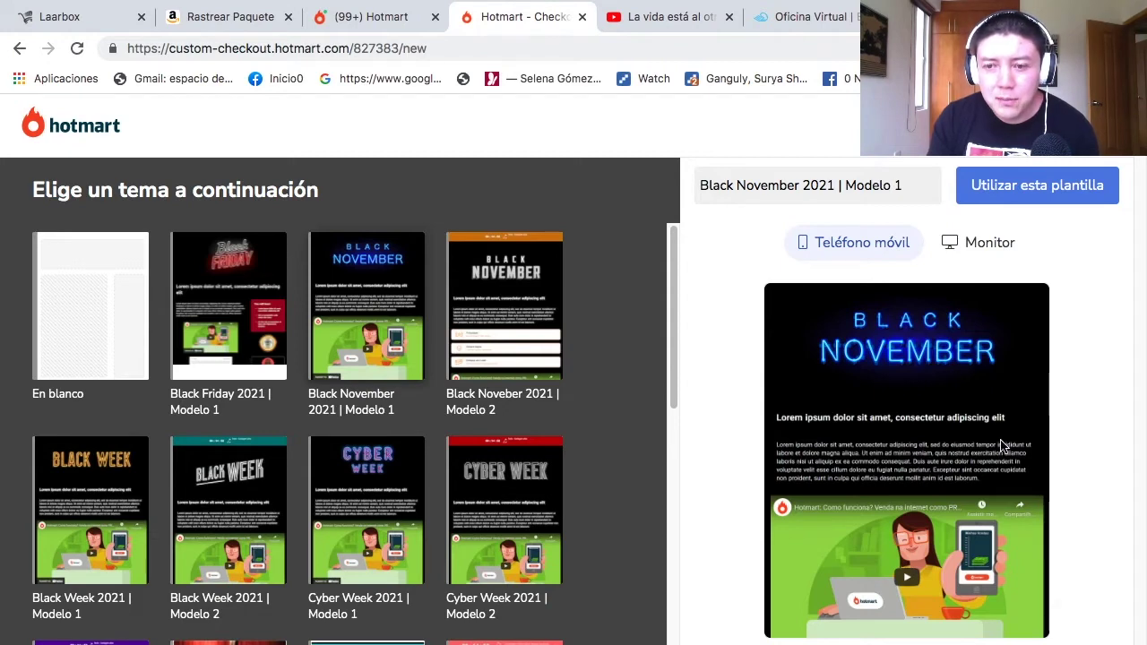
pyautogui.click(535, 327)
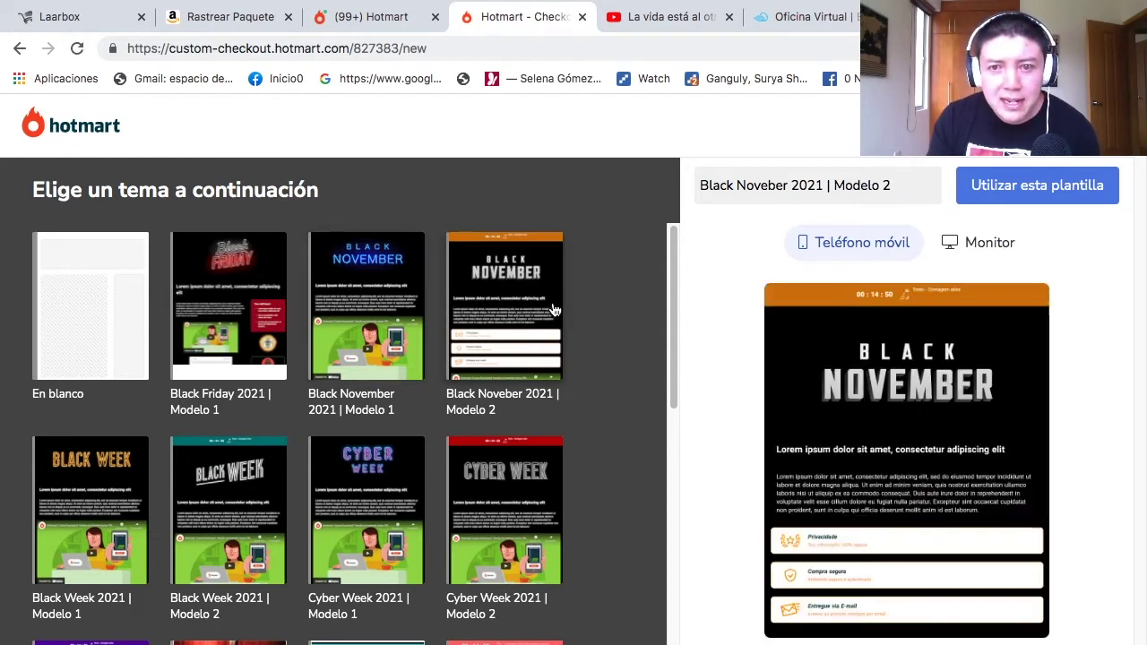
pyautogui.click(363, 500)
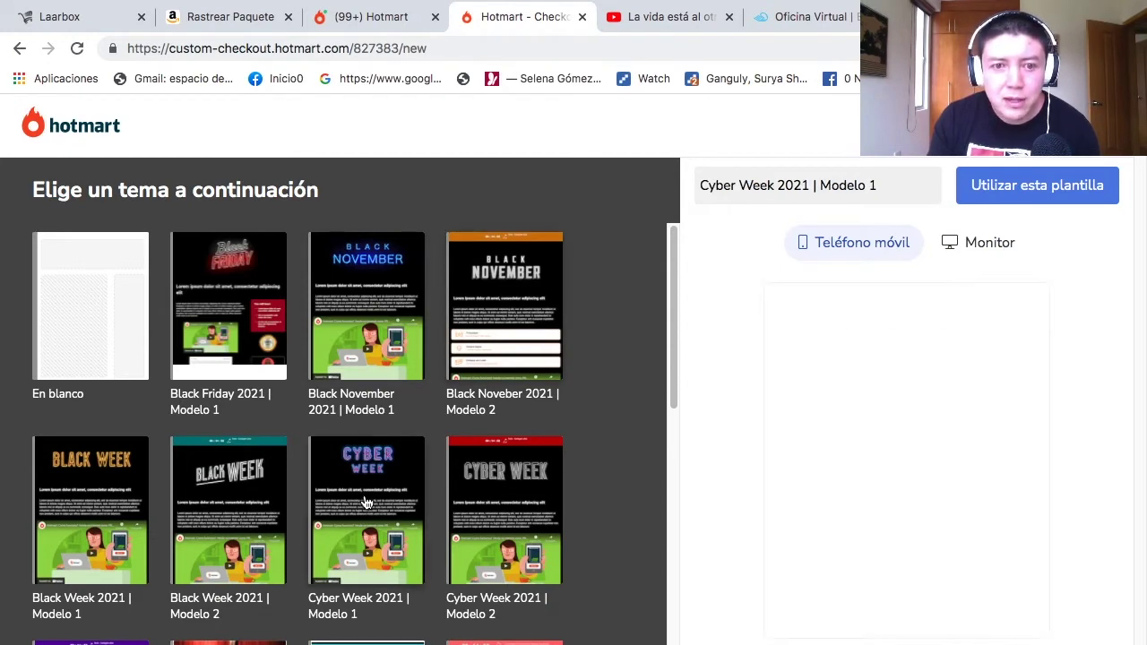
pyautogui.scroll(-1, 598, 409)
pyautogui.scroll(-3, 596, 409)
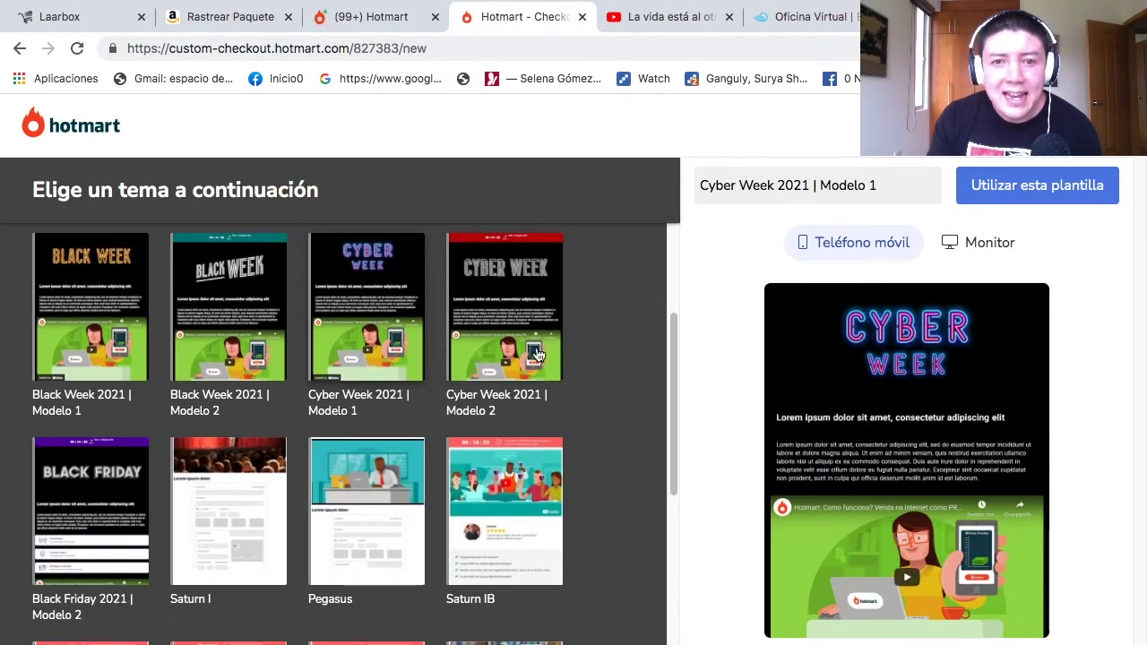
pyautogui.scroll(-2, 529, 385)
pyautogui.click(515, 377)
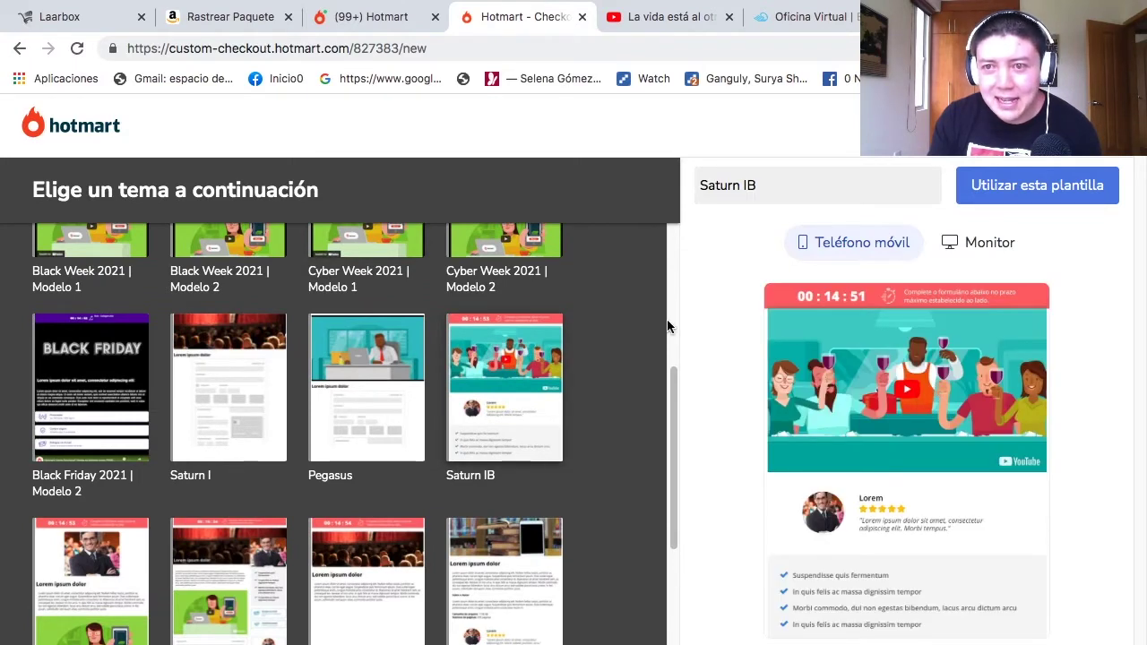
pyautogui.scroll(-4, 589, 352)
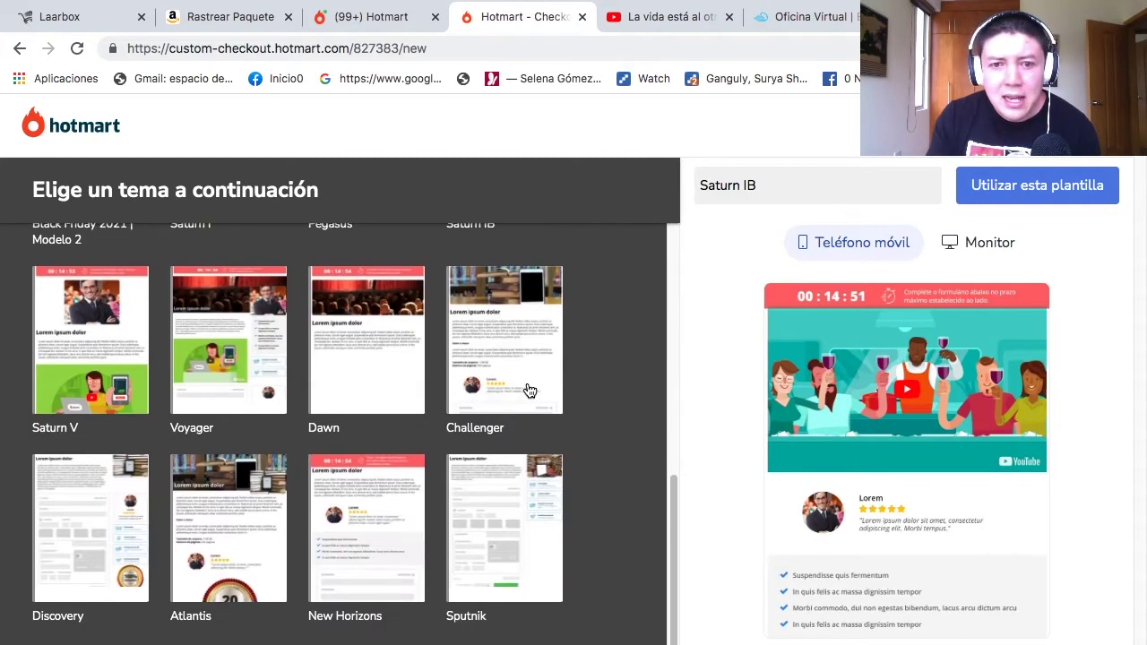
pyautogui.click(525, 520)
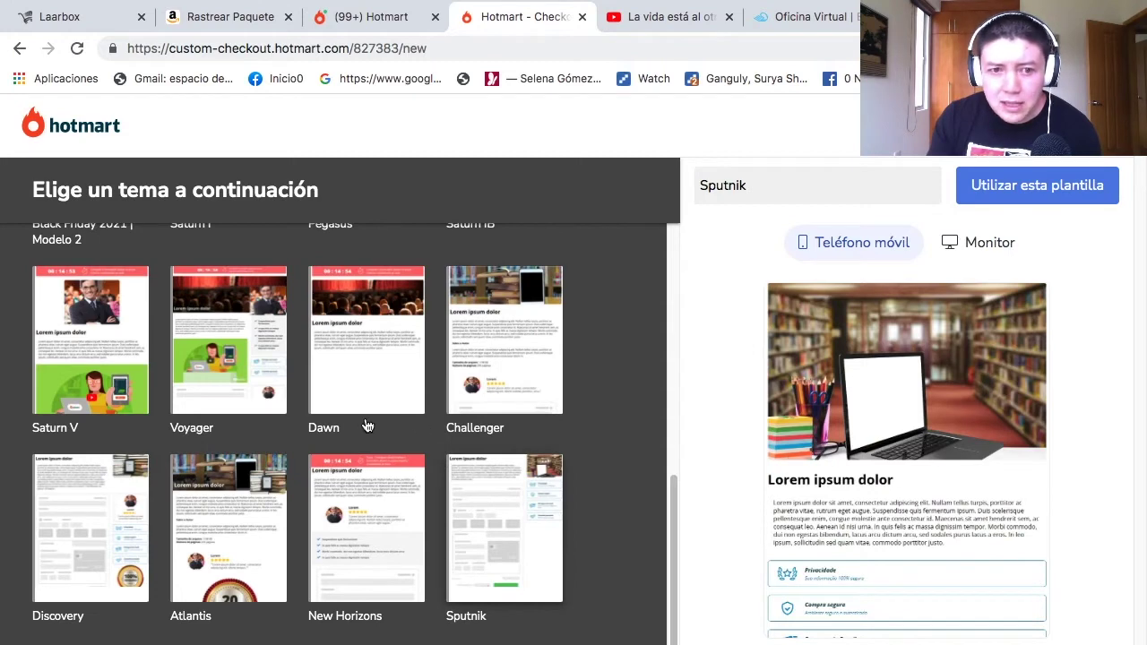
# - Create the payment page from the En blanco template
pyautogui.scroll(9, 367, 425)
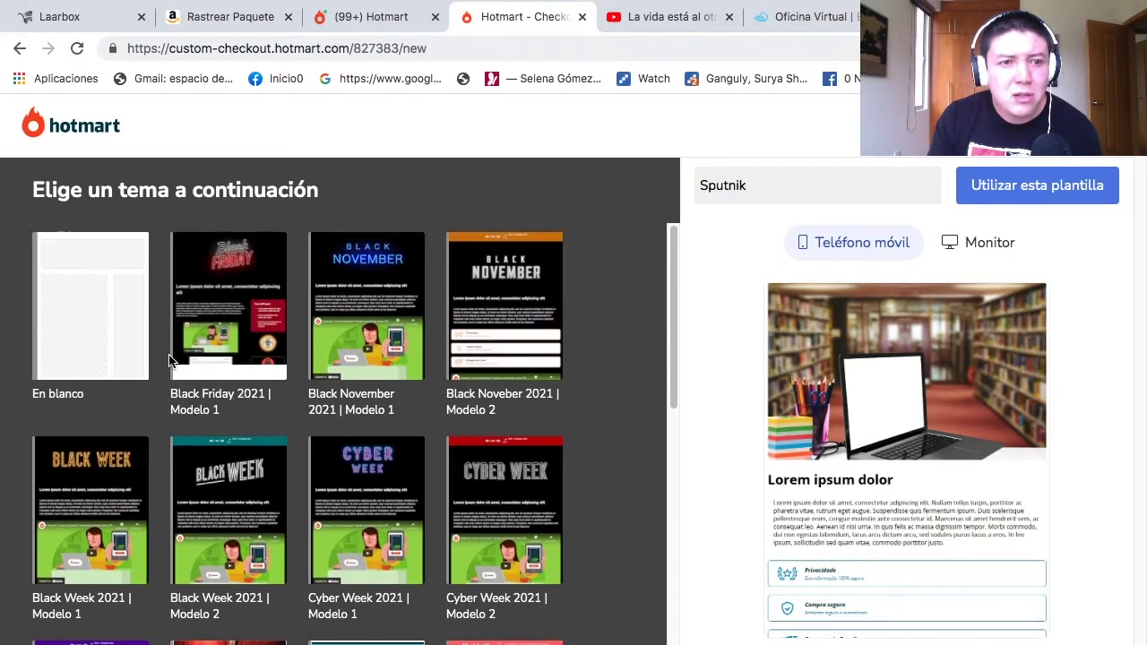
pyautogui.click(100, 278)
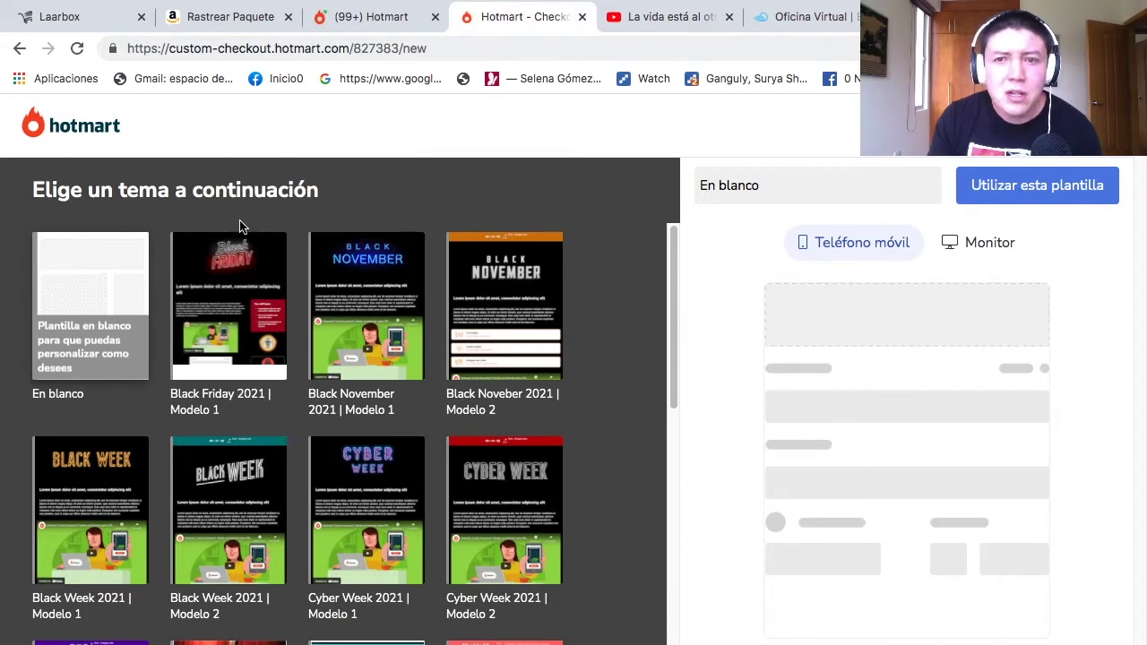
pyautogui.click(1093, 184)
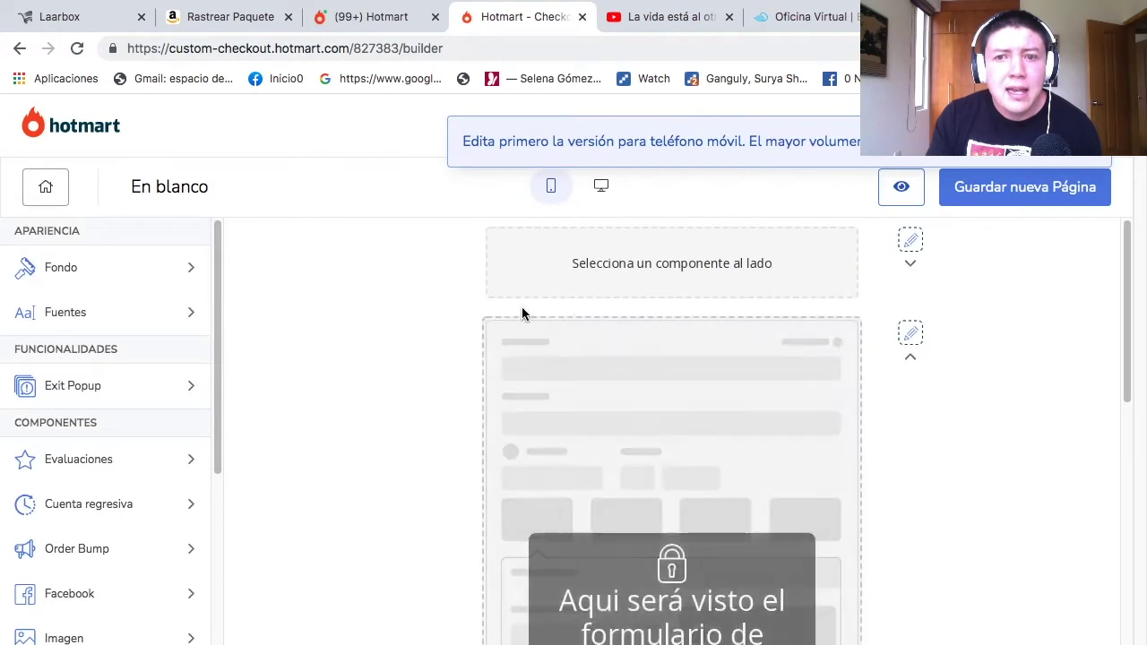
# - Examine the blank page's mobile layout, from the empty component area through the locked checkout form
pyautogui.scroll(-3, 618, 362)
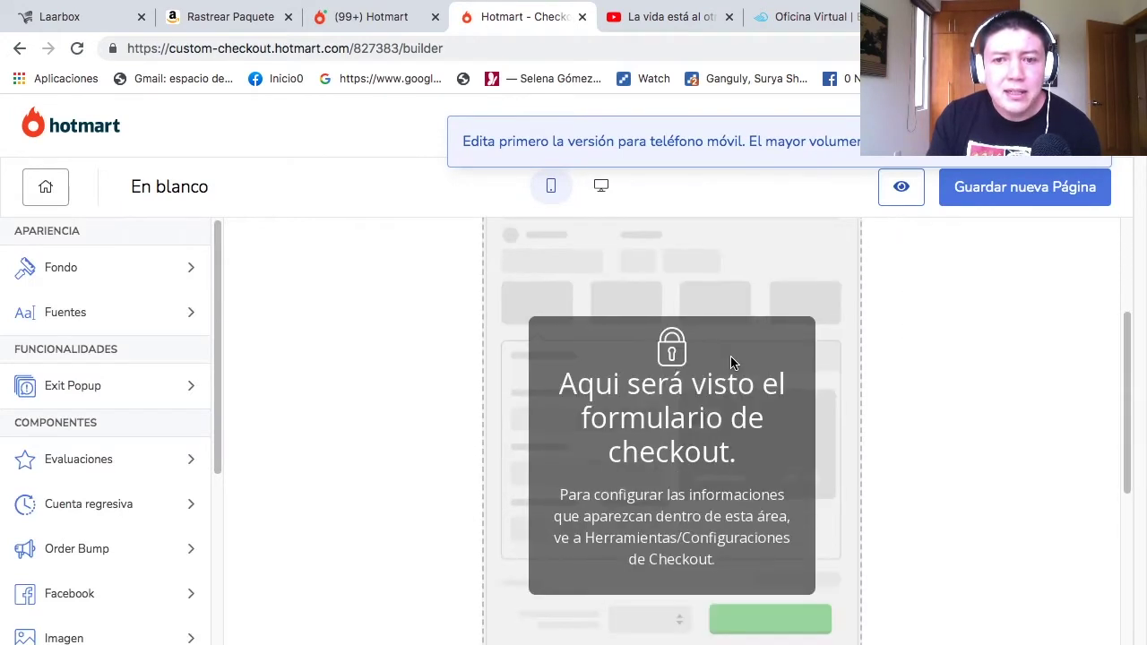
pyautogui.scroll(-2, 730, 361)
pyautogui.scroll(5, 469, 353)
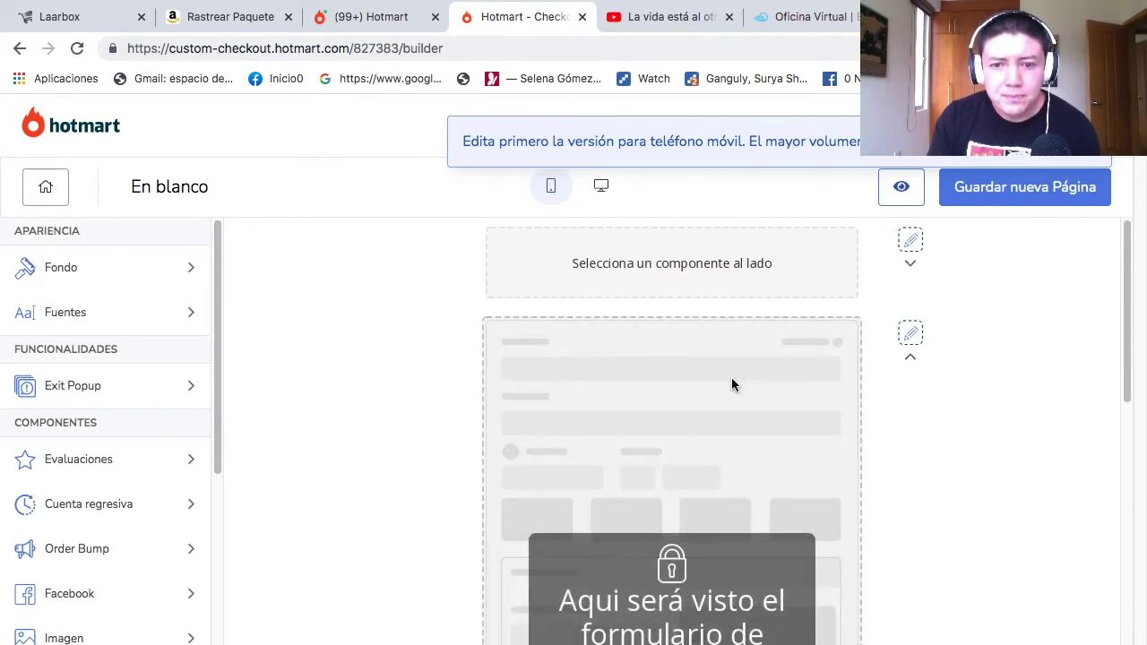
pyautogui.scroll(-4, 732, 385)
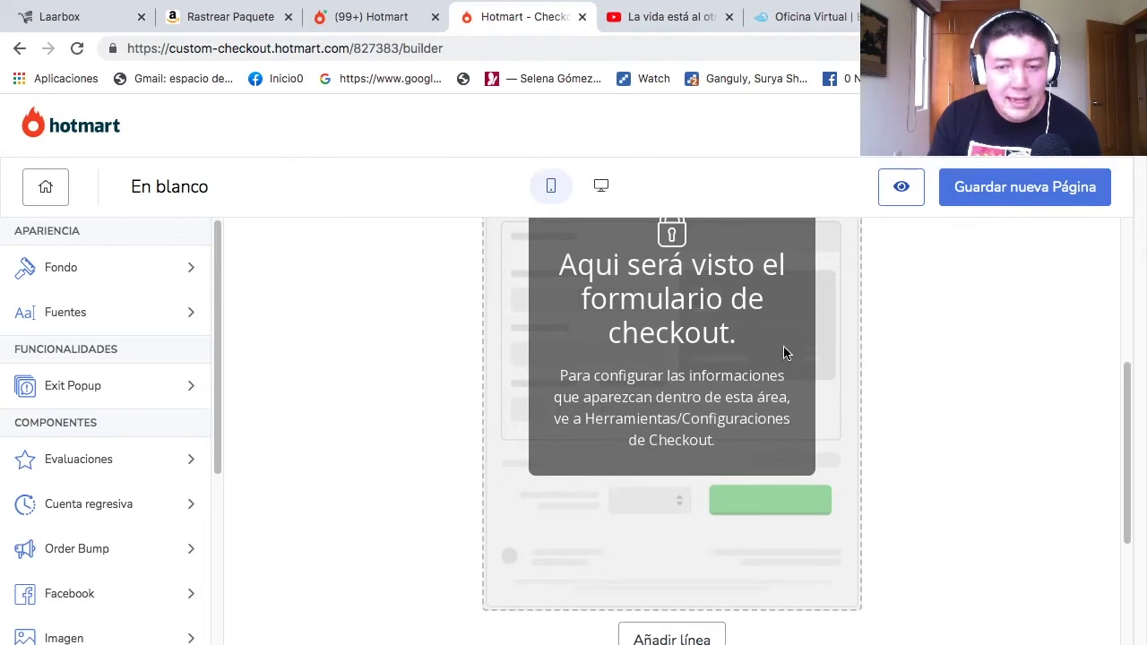
pyautogui.scroll(4, 755, 325)
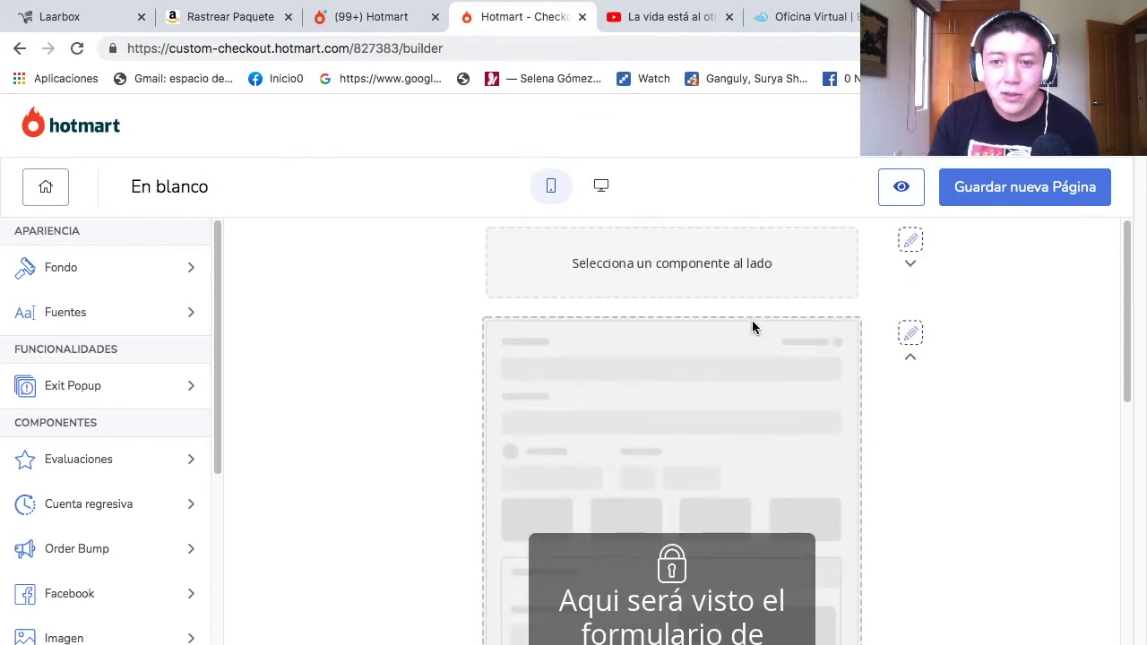
pyautogui.scroll(-1, 760, 327)
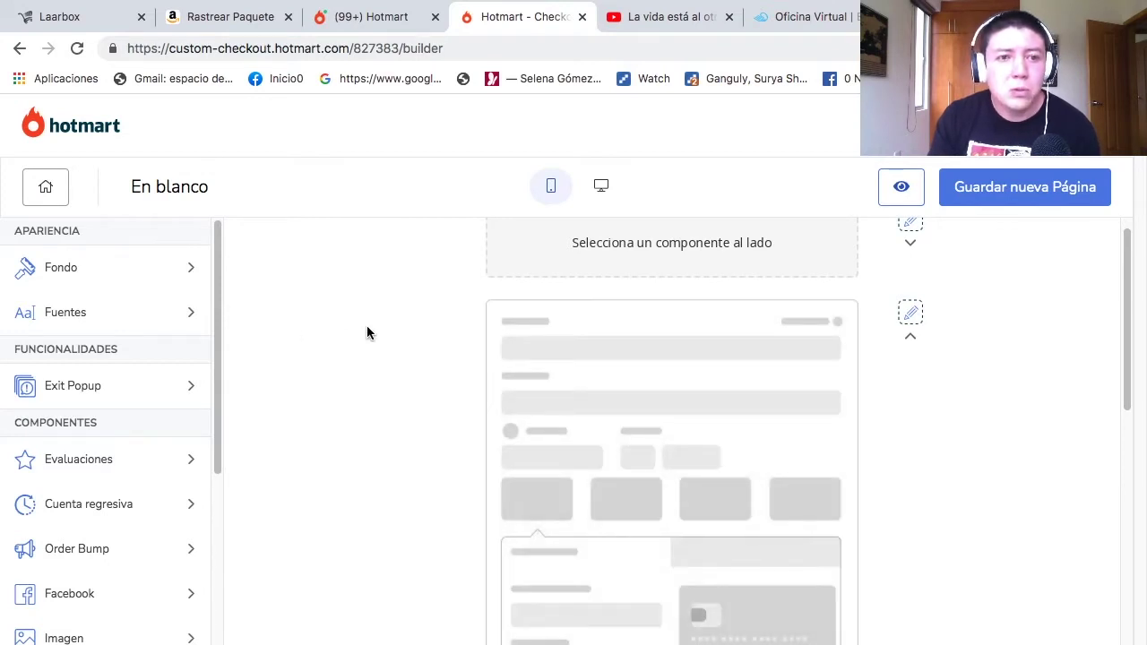
pyautogui.scroll(-3, 401, 397)
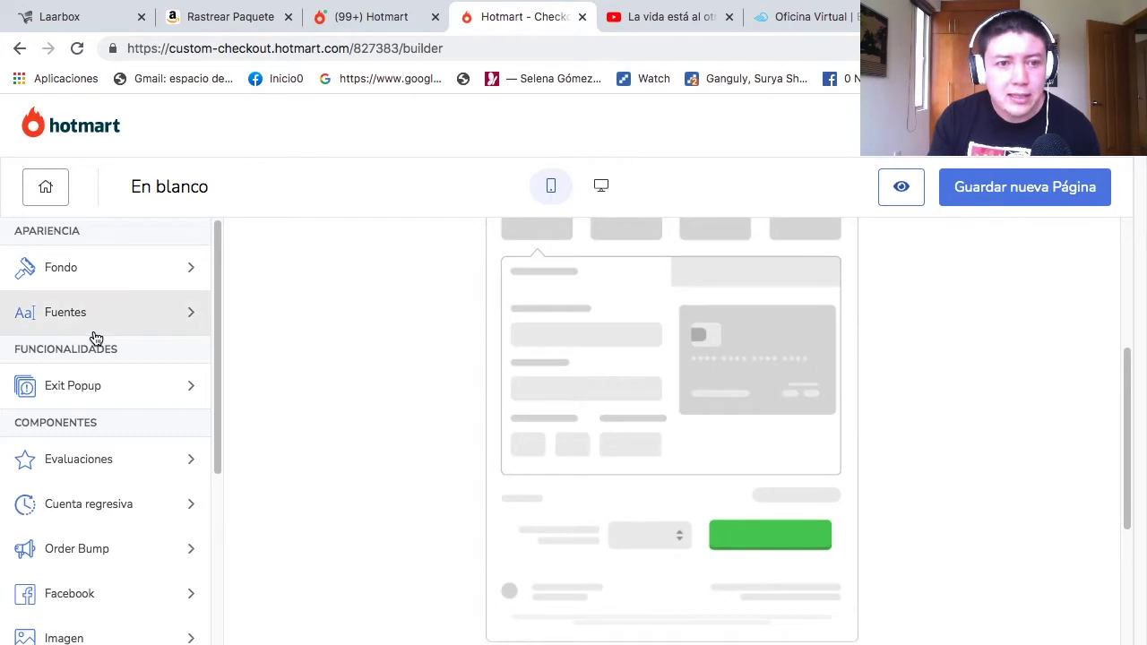
# - Review the appearance options, functionalities and components available for the page, along with the empty slot above the checkout form
pyautogui.scroll(-1, 179, 387)
pyautogui.scroll(-1, 179, 387)
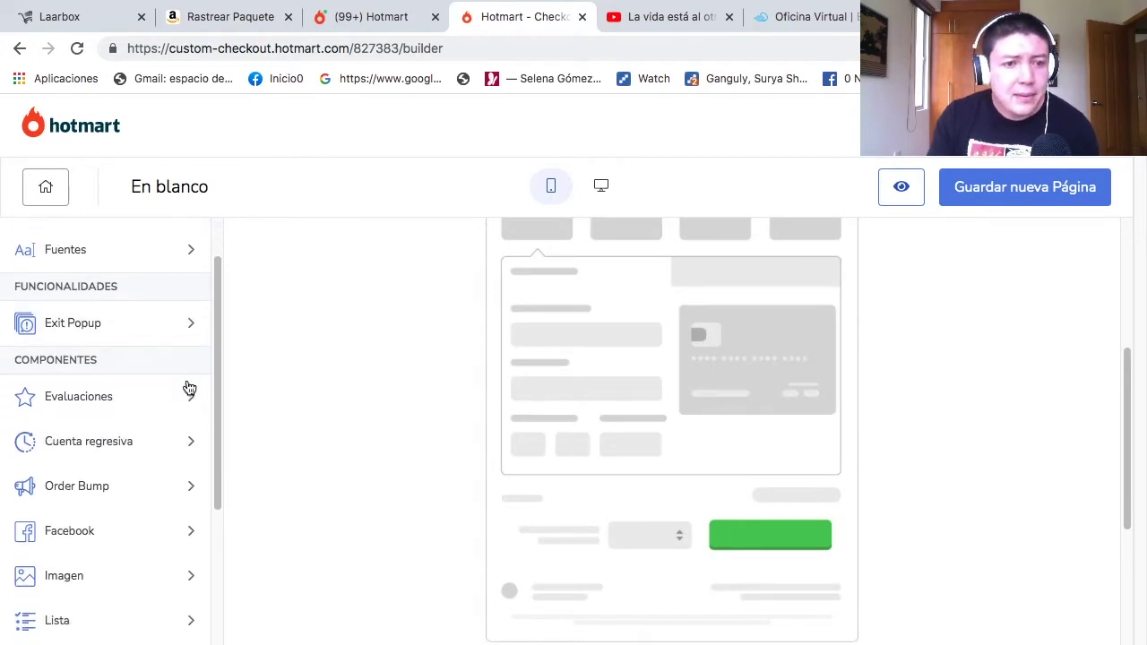
pyautogui.scroll(-4, 184, 383)
pyautogui.scroll(-1, 182, 383)
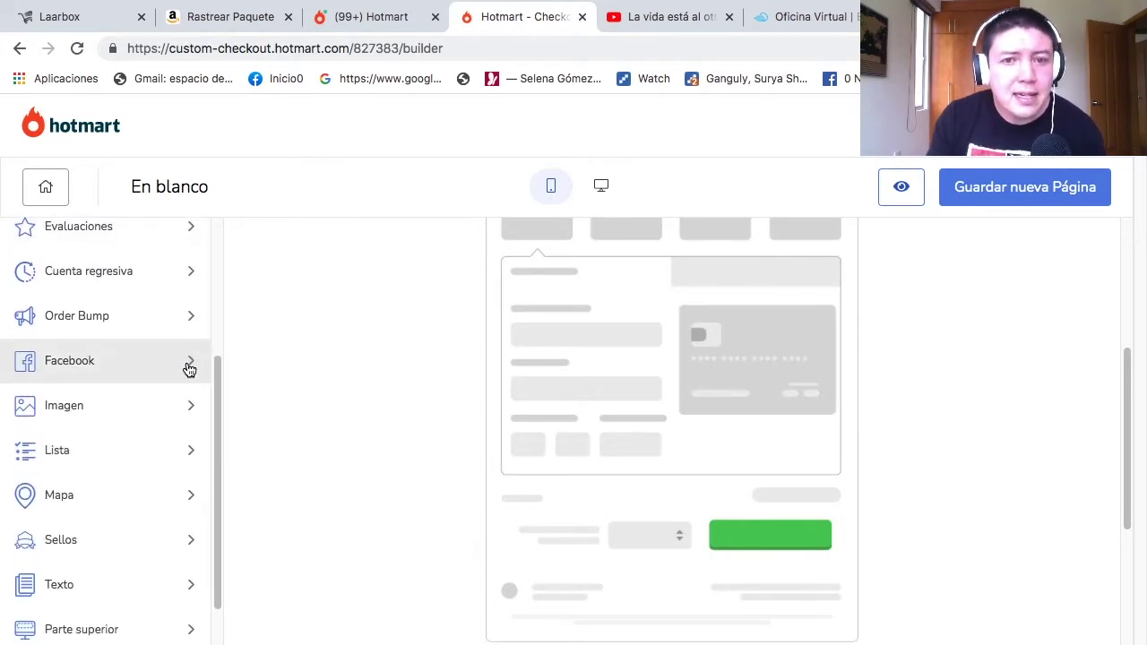
pyautogui.scroll(3, 242, 359)
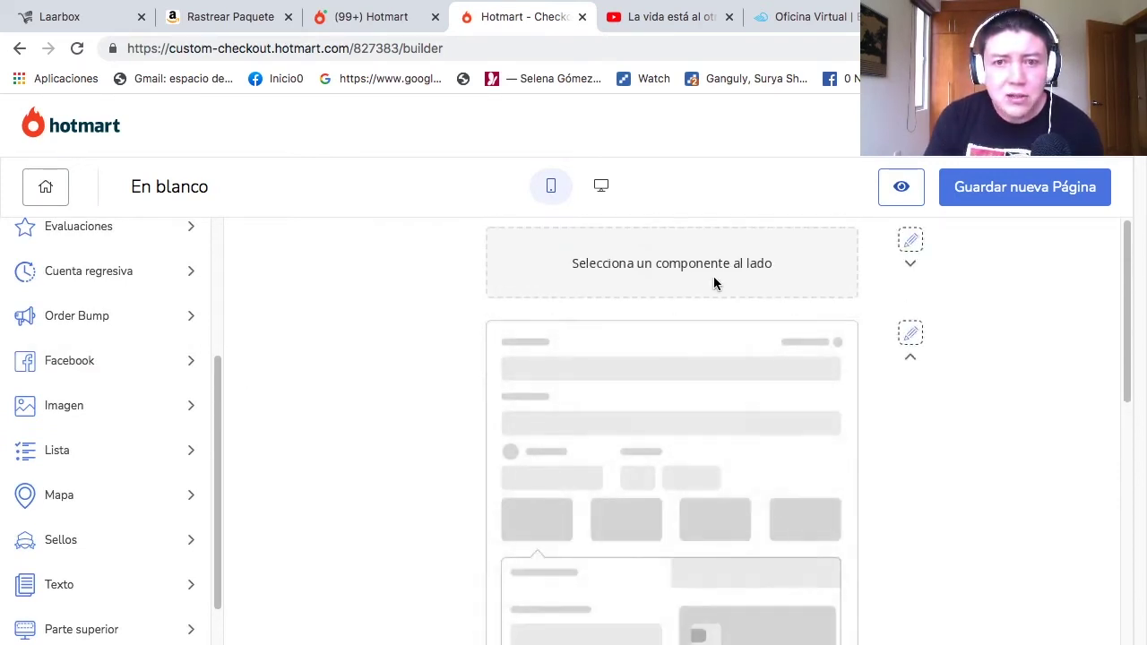
pyautogui.scroll(-2, 103, 323)
pyautogui.scroll(4, 94, 358)
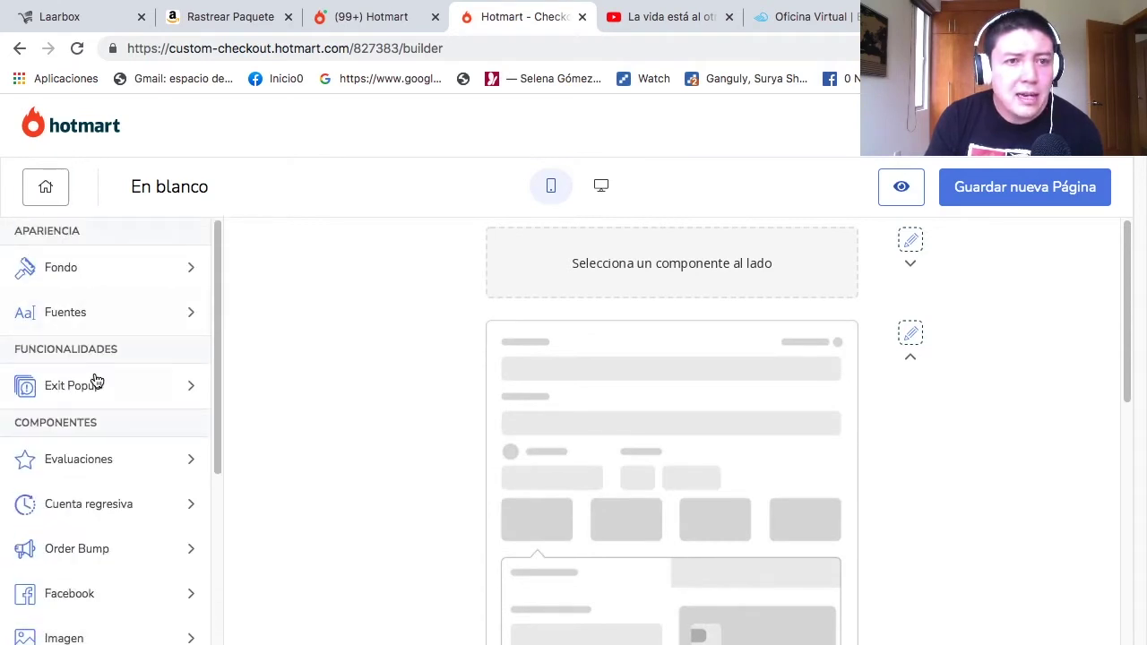
# - Open the product selection for the Order Bump component and look through the products offered
pyautogui.scroll(-2, 150, 403)
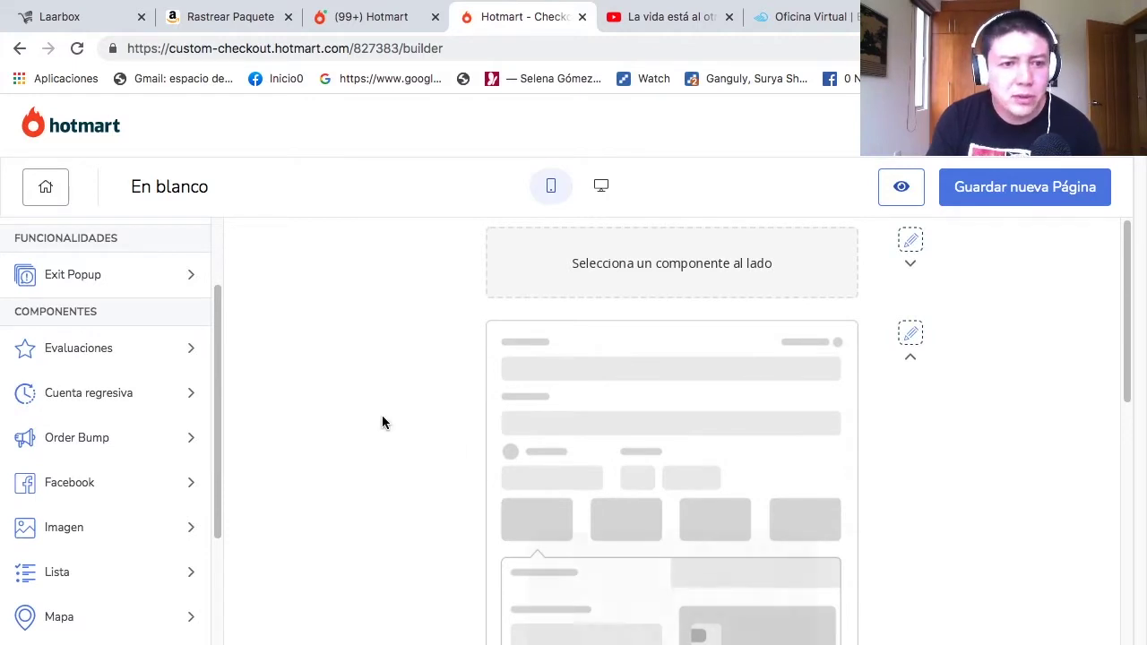
pyautogui.scroll(-1, 213, 425)
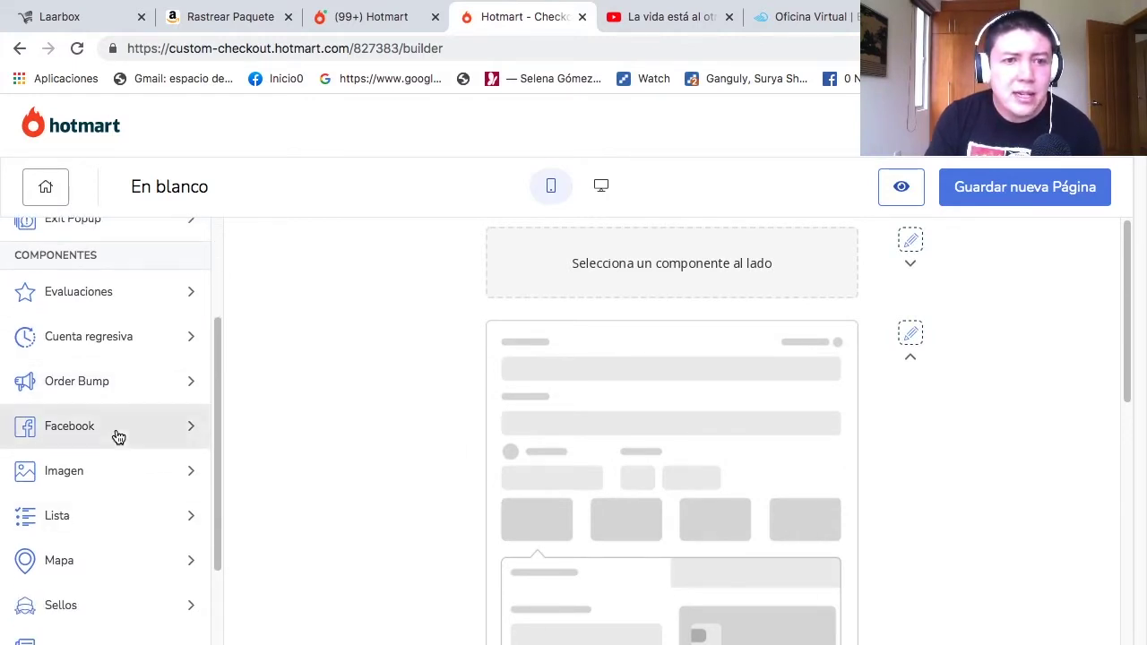
pyautogui.click(168, 384)
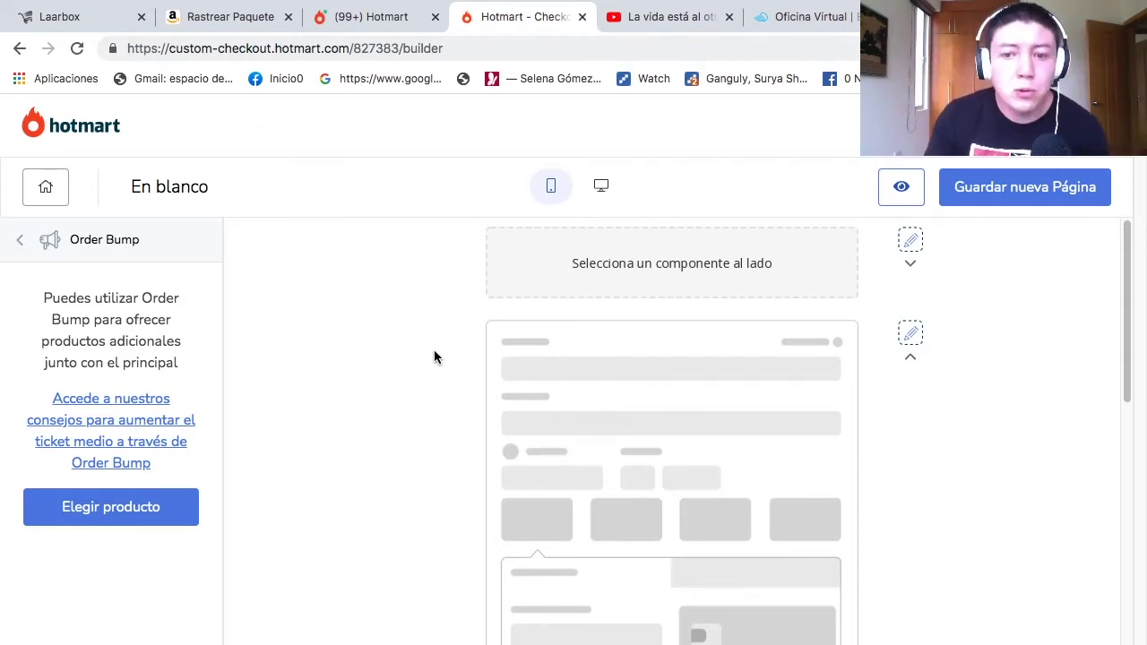
pyautogui.click(157, 508)
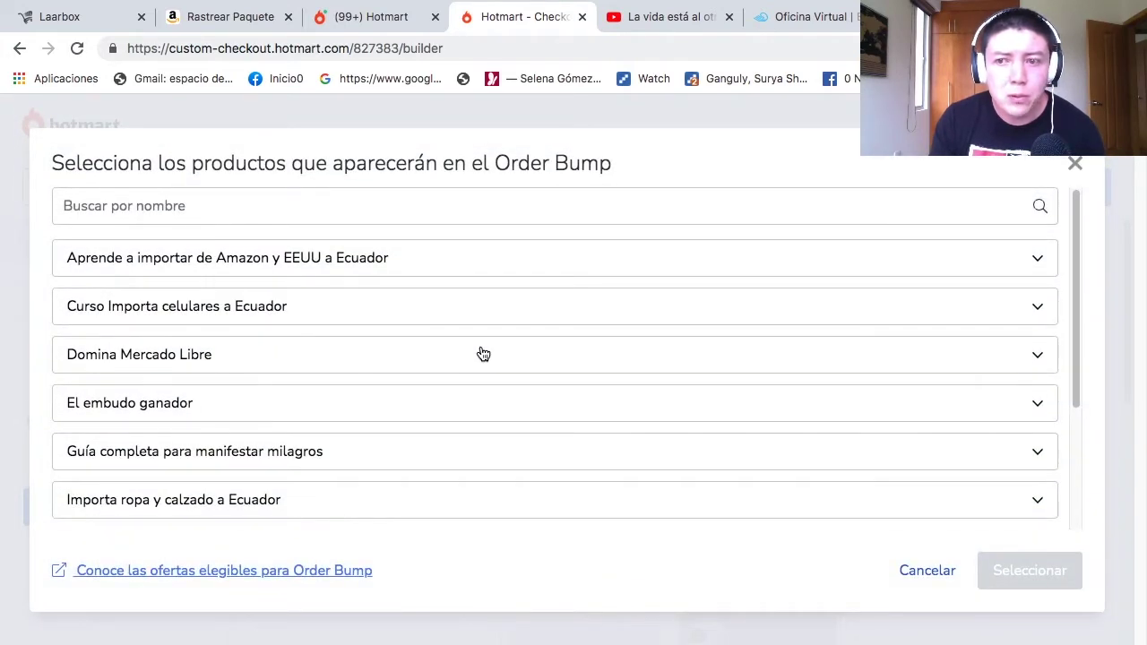
pyautogui.scroll(-2, 318, 284)
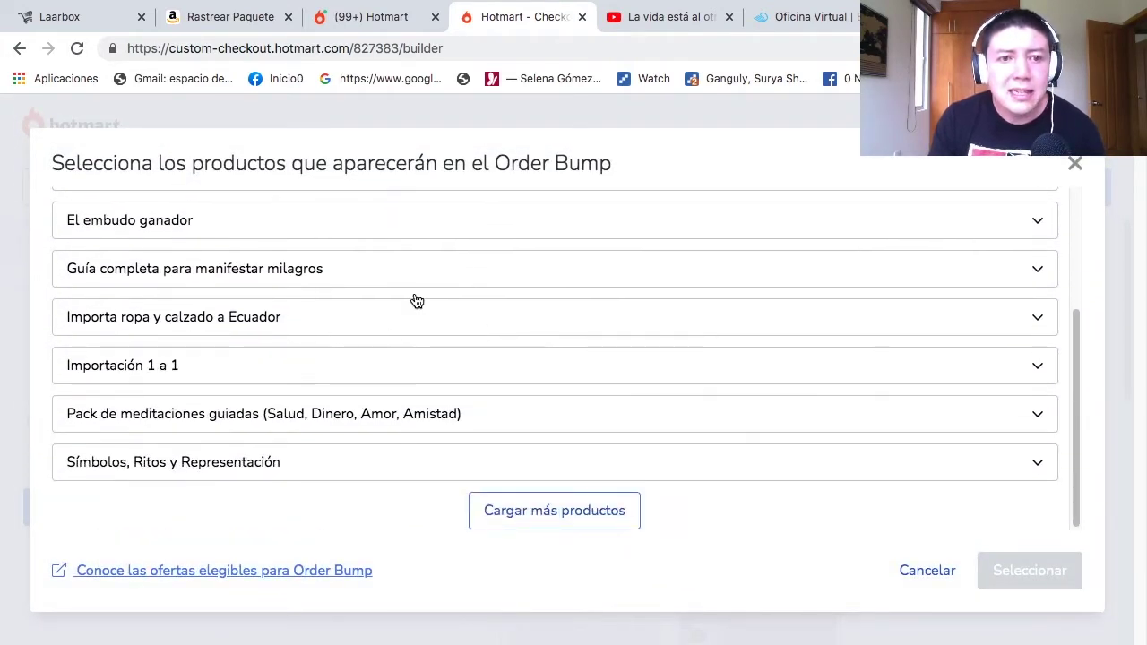
pyautogui.scroll(3, 397, 330)
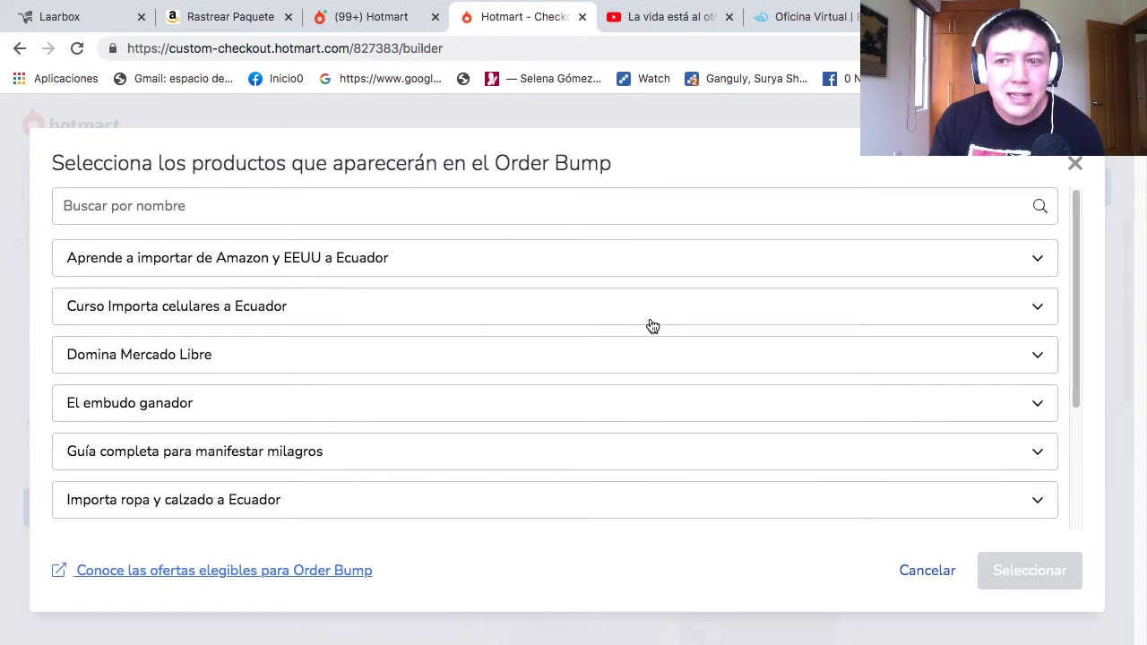
# - Choose the Precio base offer of Importación 1 a 1 as the Order Bump product
pyautogui.scroll(-2, 648, 327)
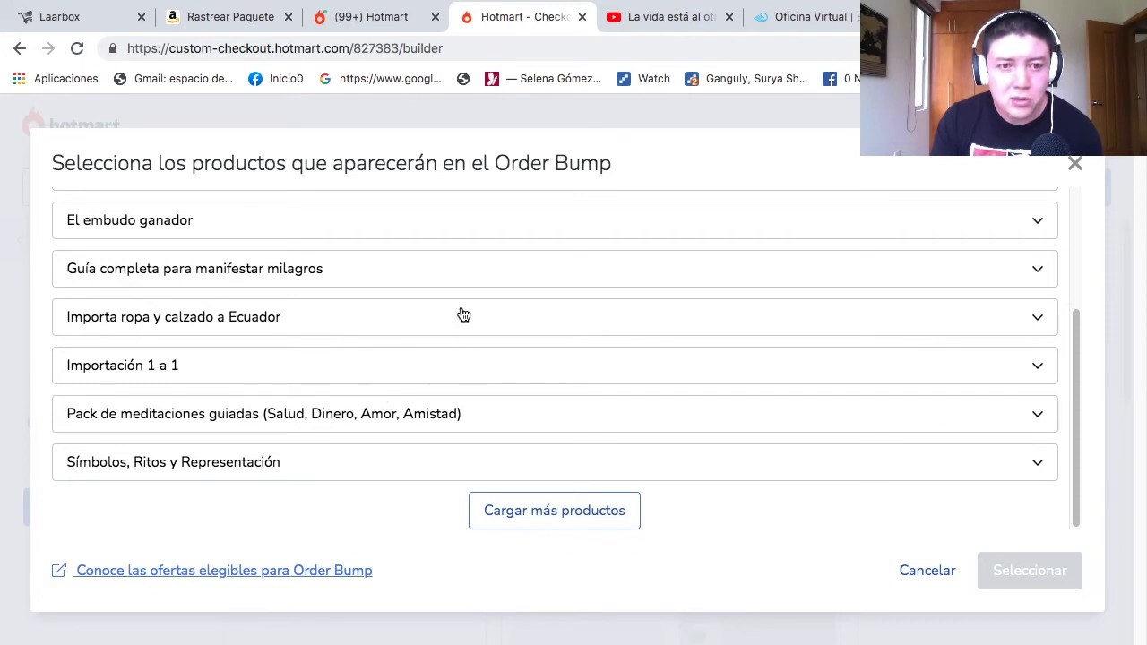
pyautogui.scroll(2, 469, 342)
pyautogui.scroll(-2, 468, 340)
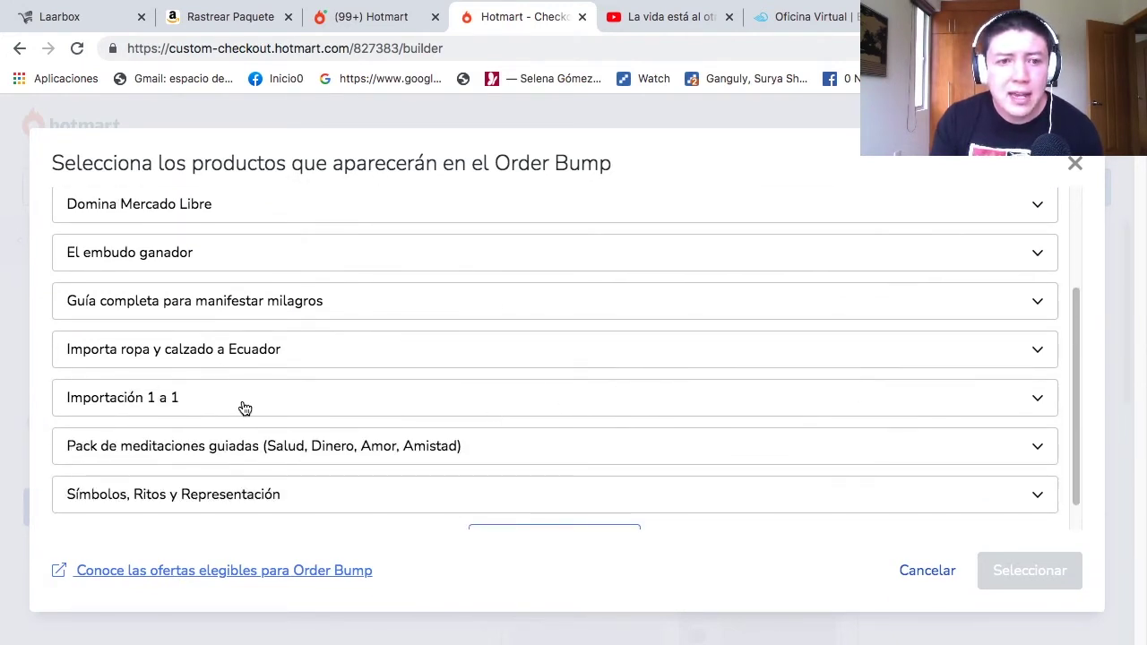
pyautogui.click(928, 412)
pyautogui.scroll(-2, 504, 423)
pyautogui.click(80, 358)
pyautogui.click(1058, 572)
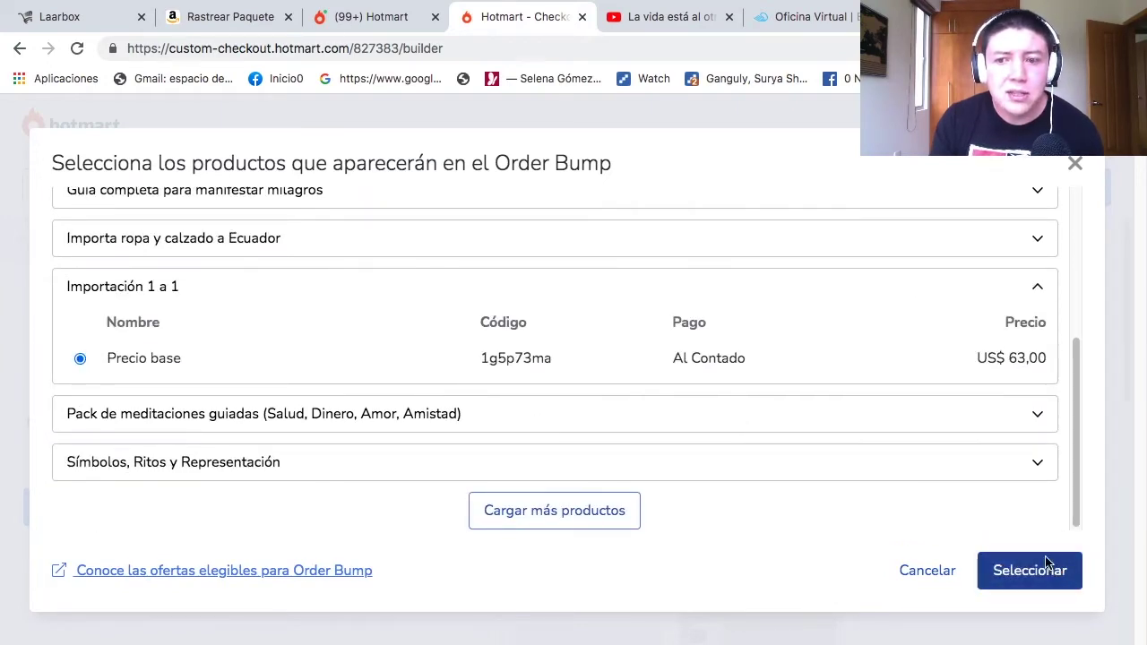
# - Insert the Importación 1 a 1 Order Bump component directly below the checkout form
pyautogui.scroll(-5, 769, 464)
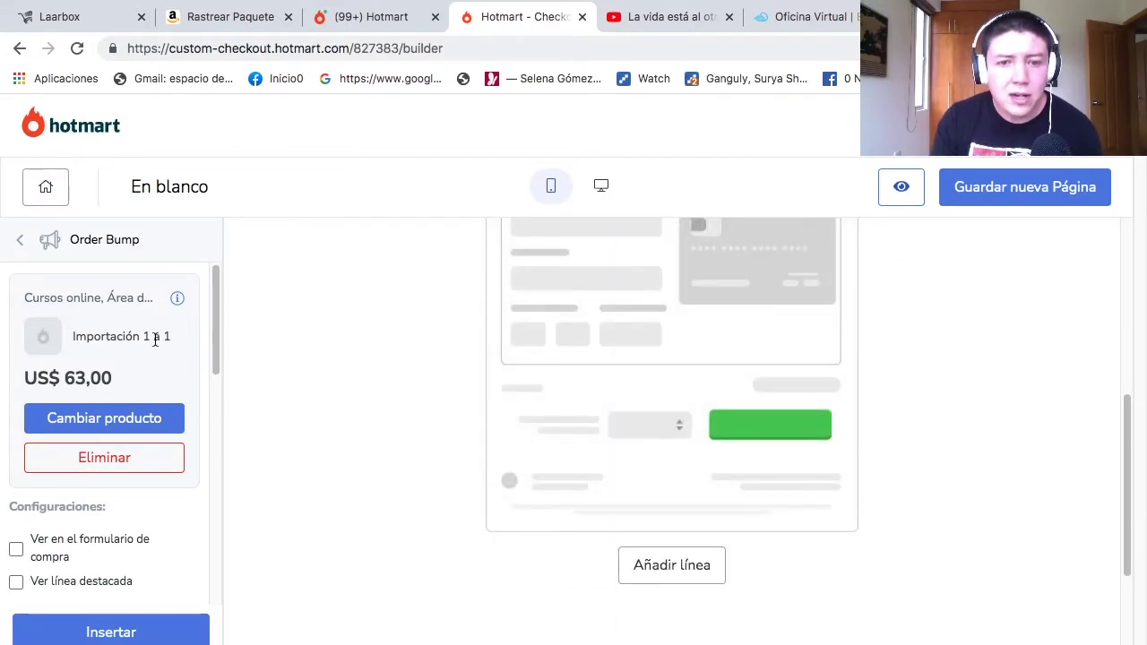
pyautogui.moveTo(582, 379)
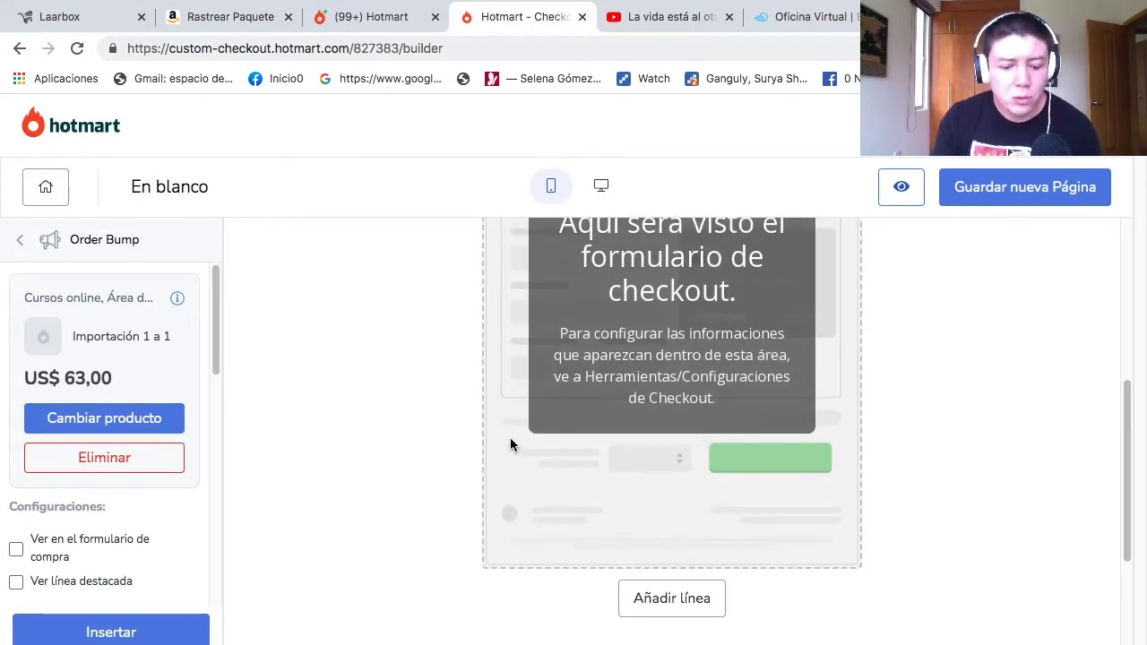
pyautogui.scroll(2, 446, 346)
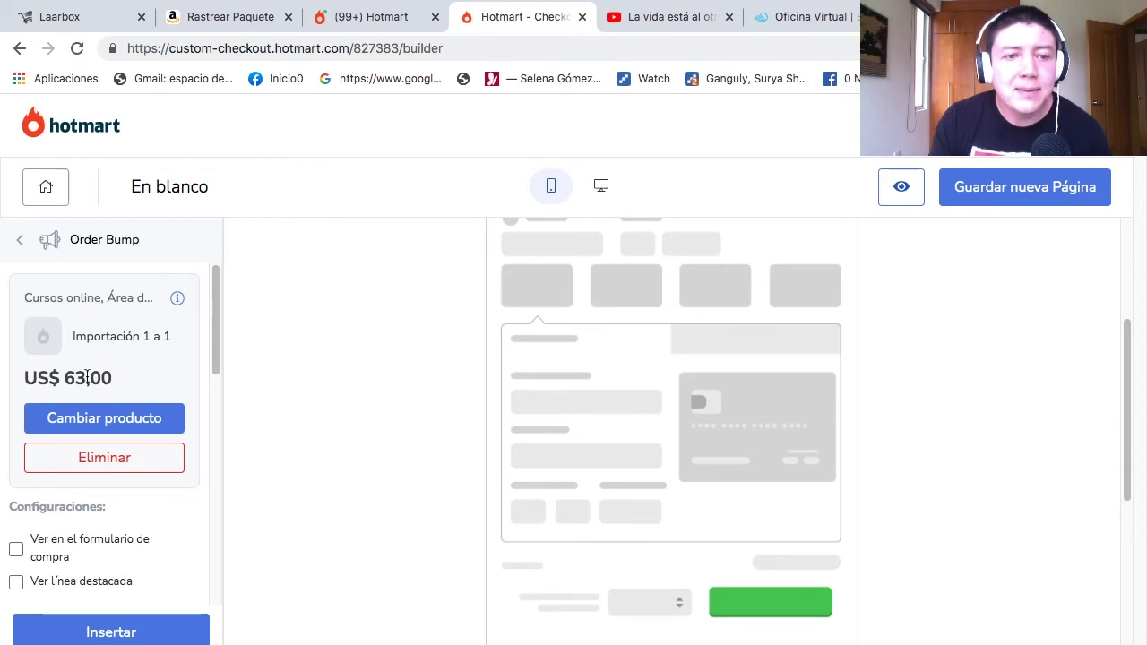
pyautogui.moveTo(62, 380); pyautogui.dragTo(129, 380)
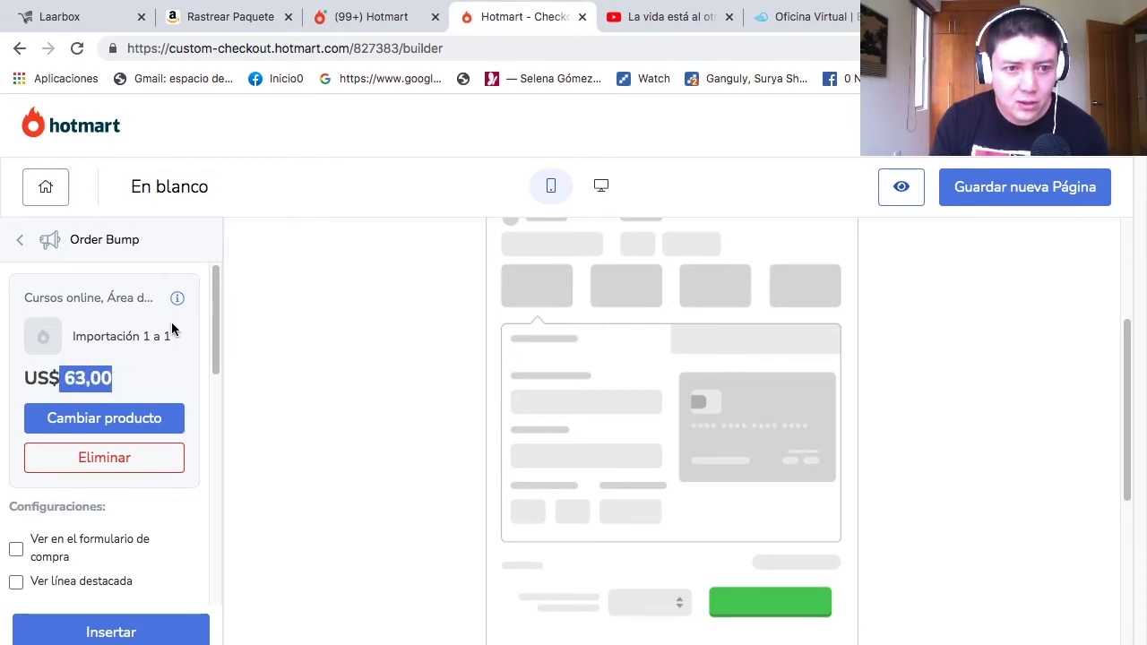
pyautogui.click(171, 638)
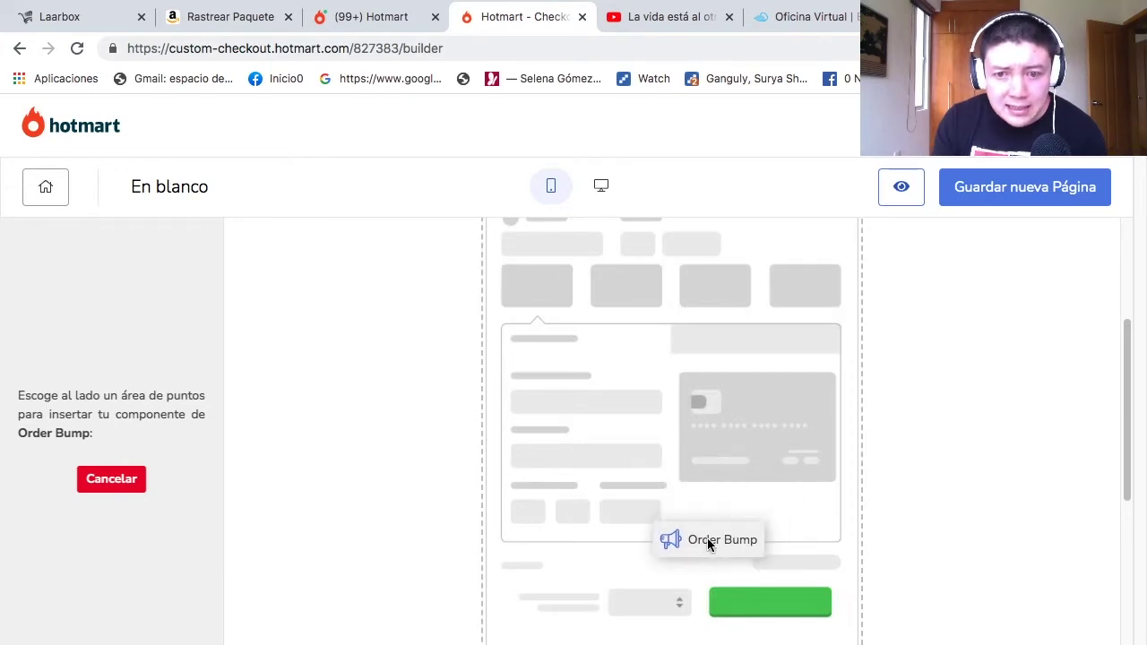
pyautogui.scroll(-2, 707, 538)
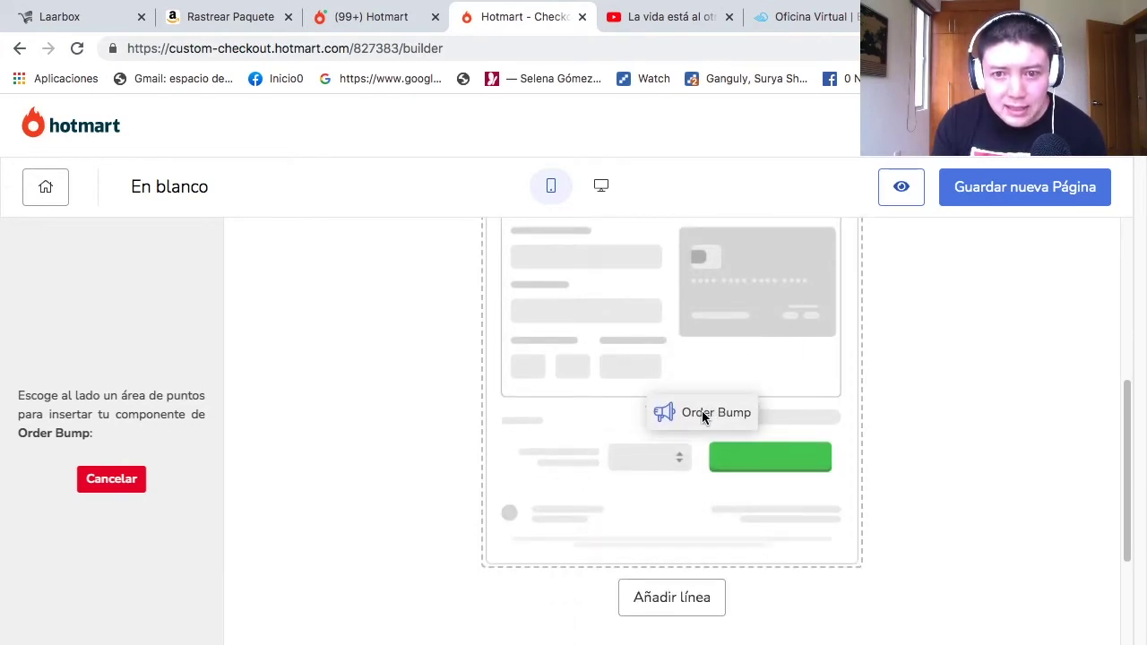
pyautogui.click(699, 412)
pyautogui.scroll(-3, 701, 439)
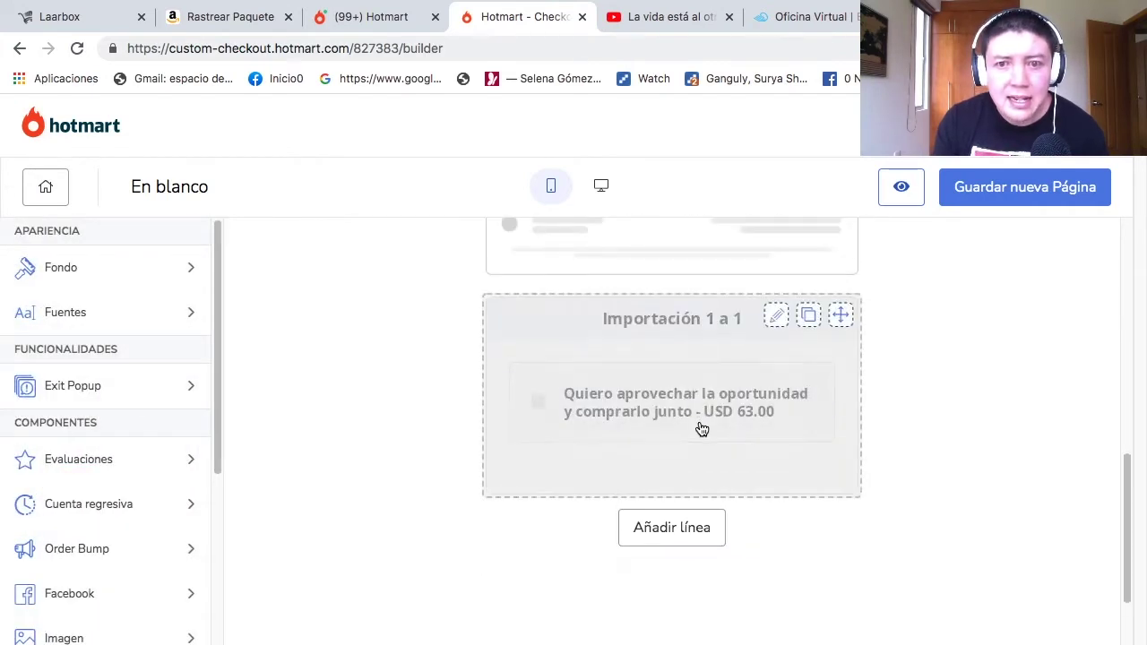
pyautogui.scroll(3, 702, 441)
pyautogui.scroll(-1, 717, 538)
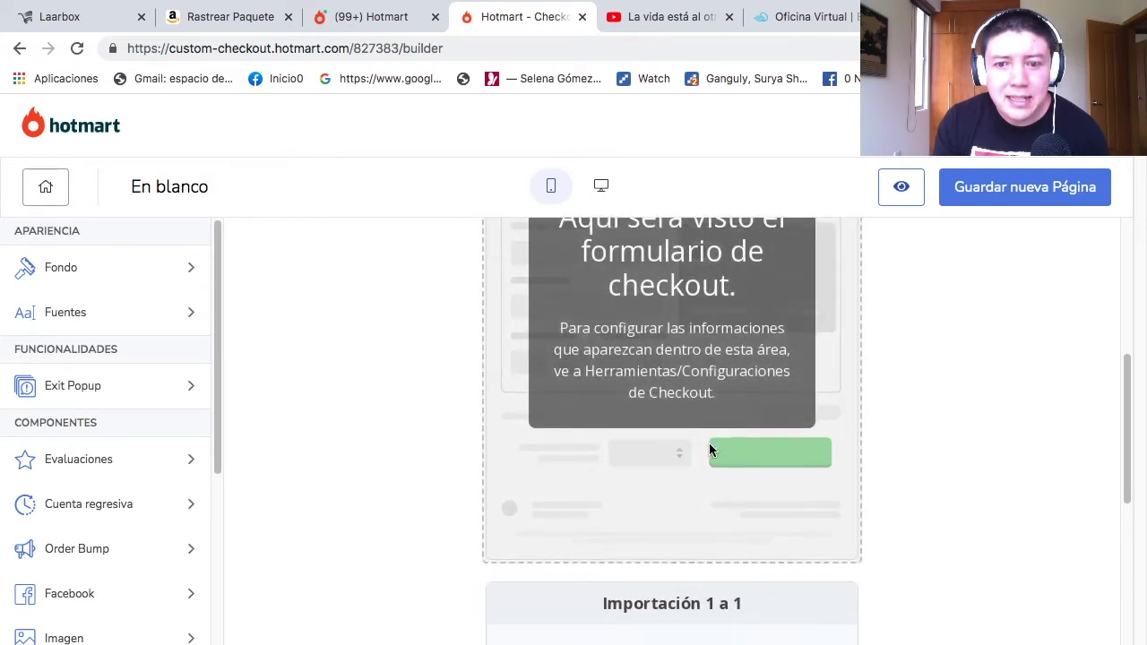
pyautogui.scroll(-4, 711, 451)
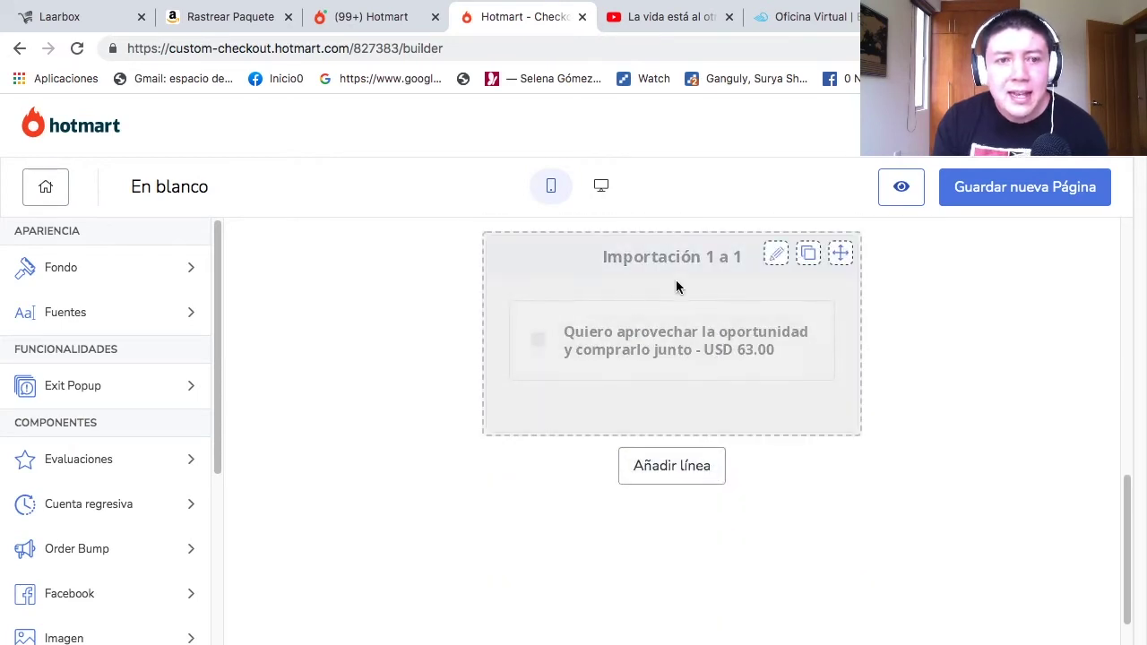
# - Set the text colour of the Order Bump's Parte superior to red #FB1111 and save the component
pyautogui.moveTo(587, 259)
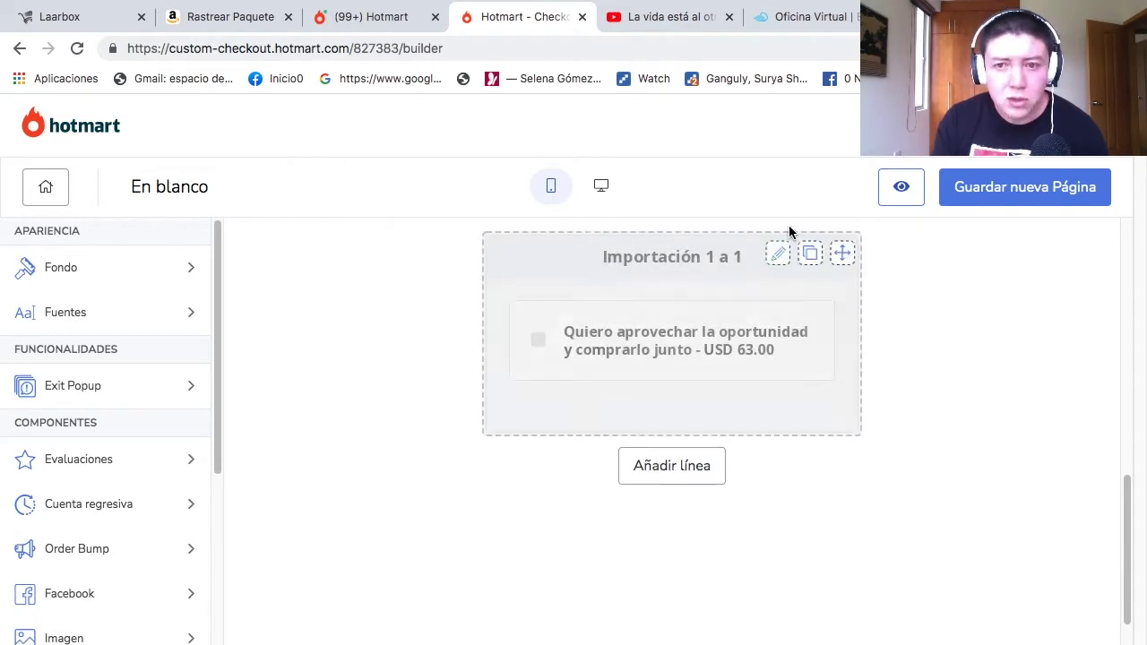
pyautogui.click(778, 255)
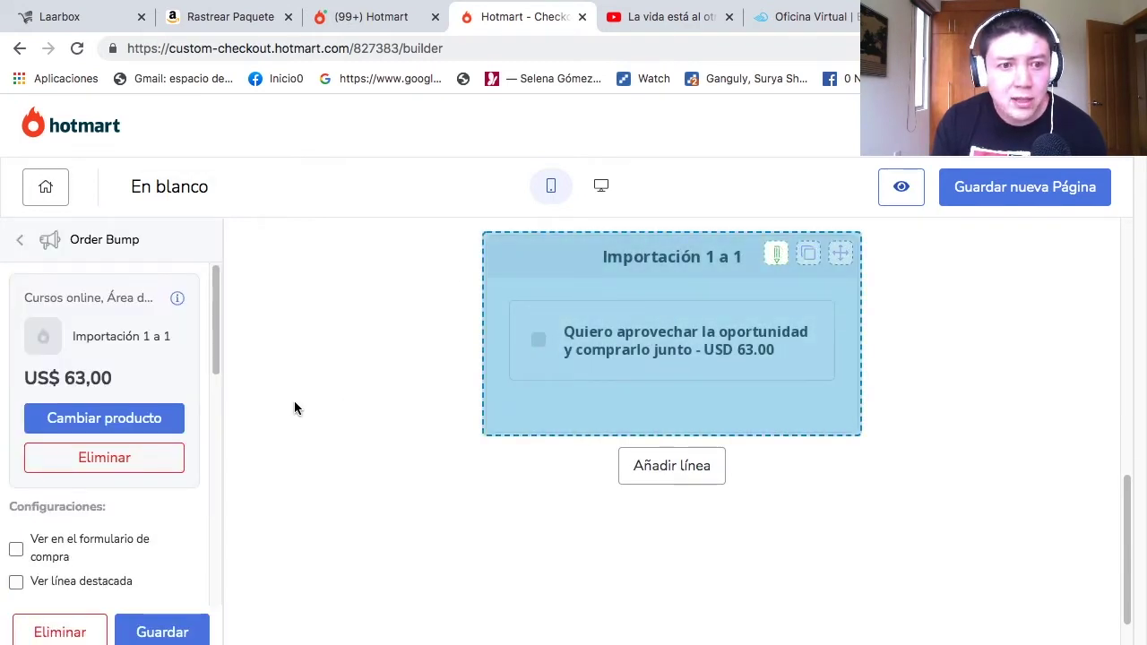
pyautogui.scroll(-8, 109, 437)
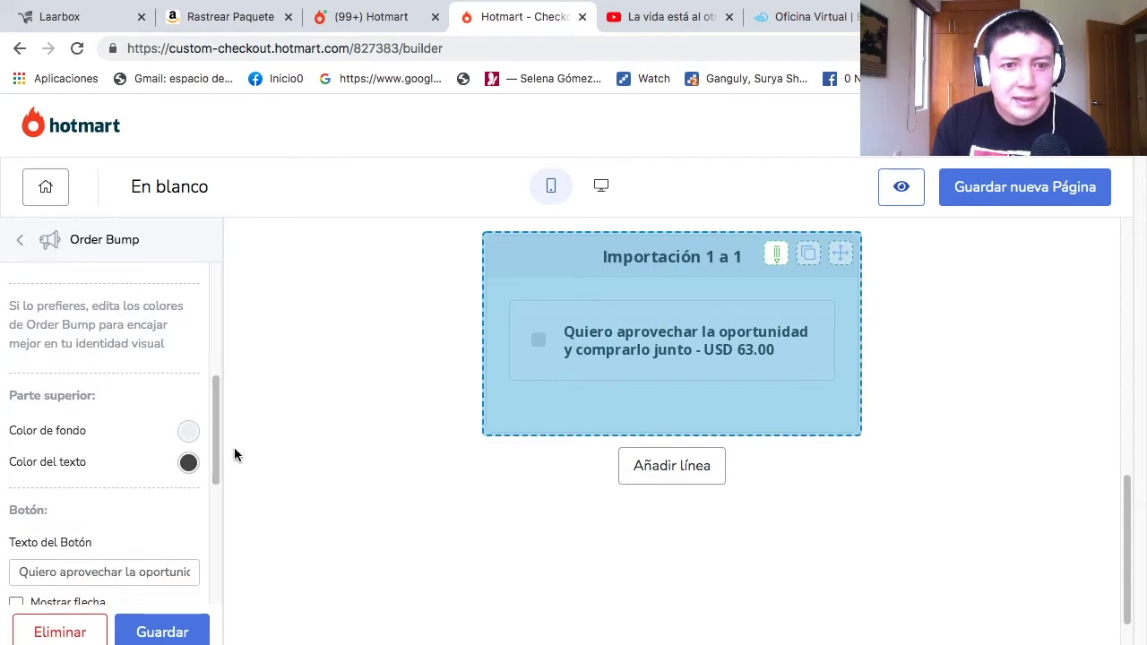
pyautogui.scroll(-2, 234, 454)
pyautogui.scroll(-3, 167, 444)
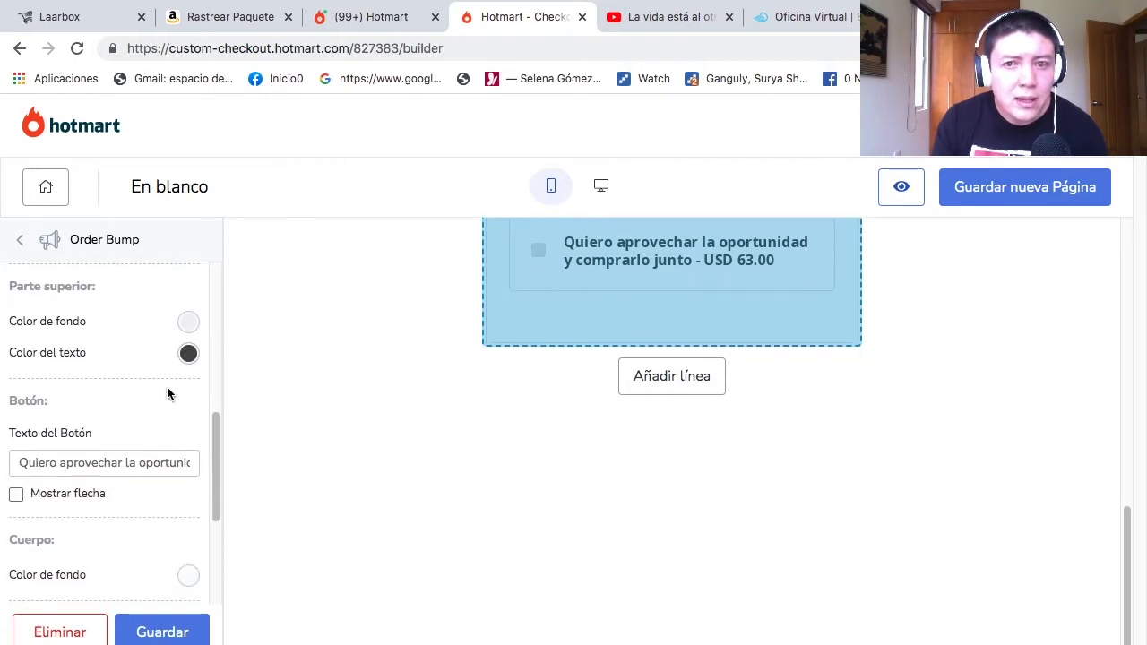
pyautogui.scroll(2, 491, 349)
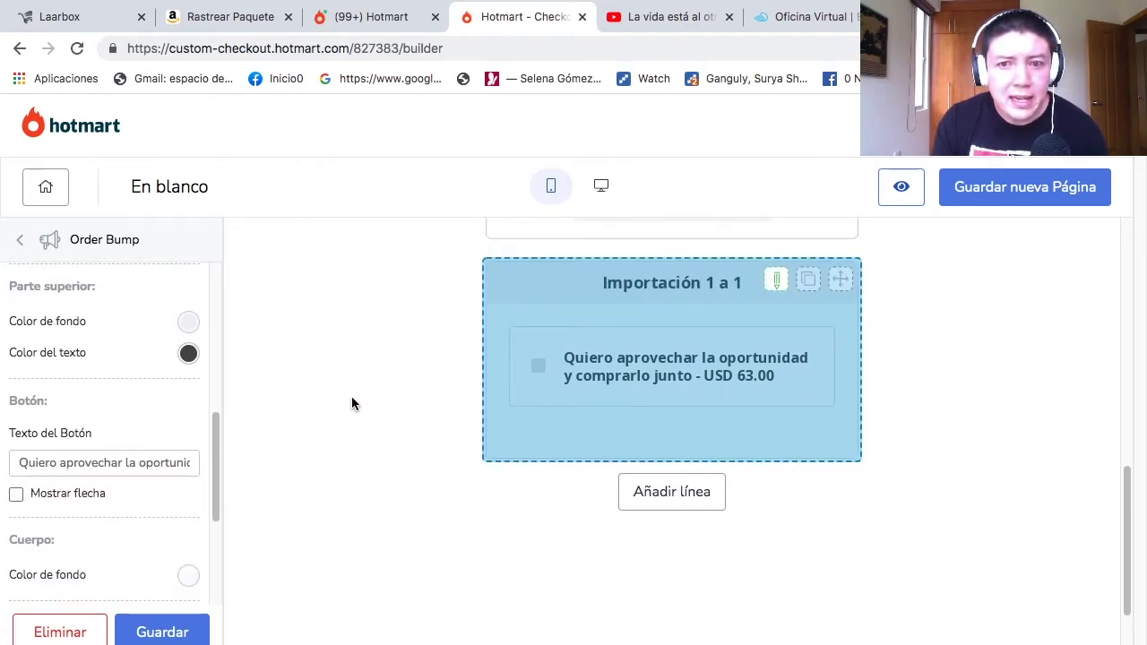
pyautogui.click(188, 353)
pyautogui.click(391, 147)
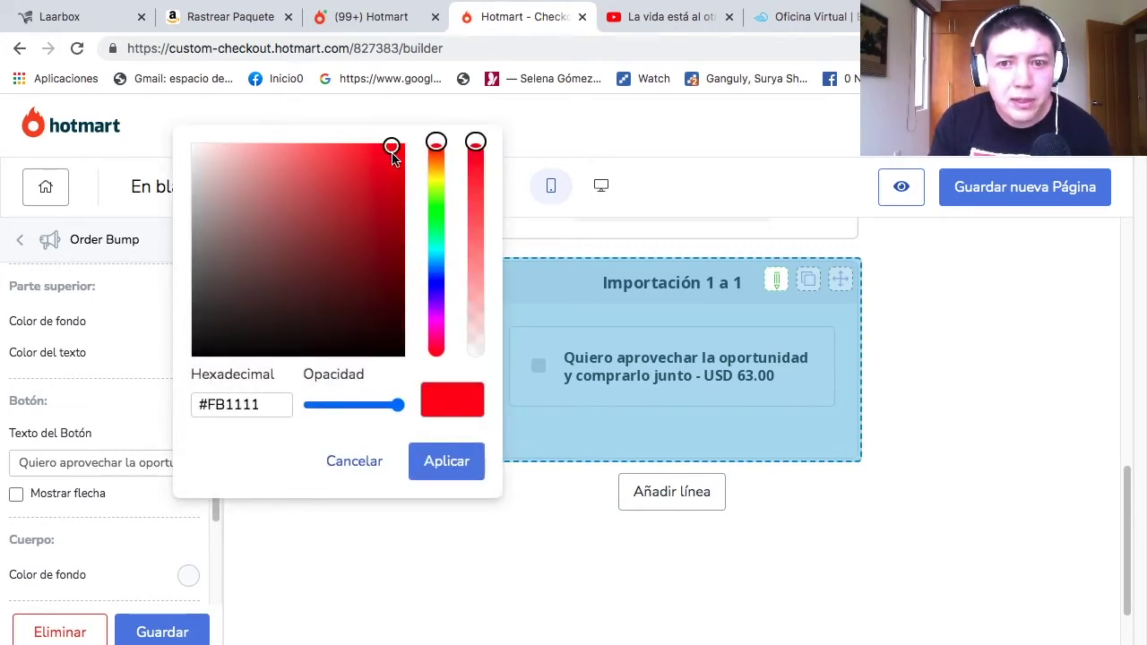
pyautogui.click(453, 463)
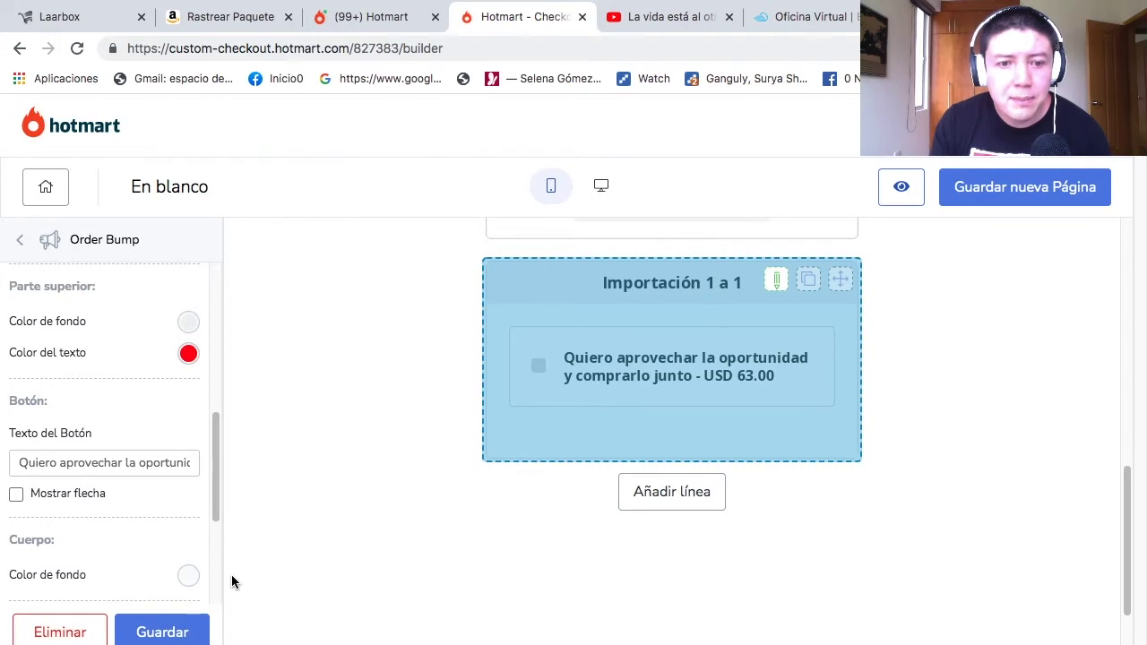
pyautogui.click(162, 631)
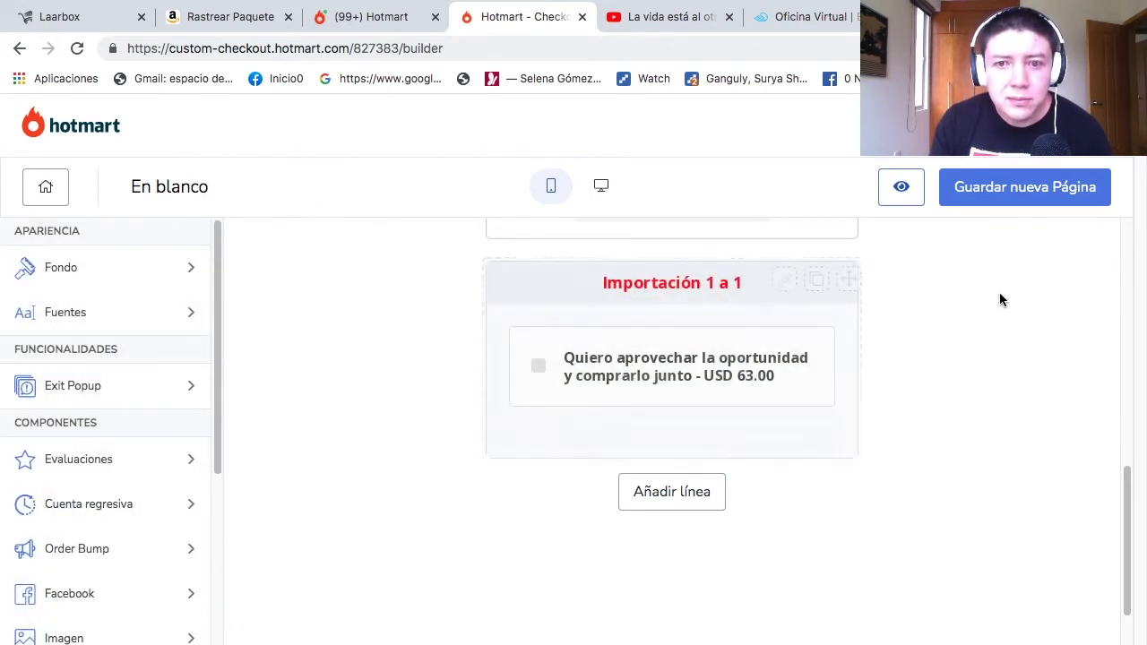
# - Change the Order Bump's button text to "Quiero una asesoria 1 a 1 via Zoom con" plus the adviser's first name, and save
pyautogui.scroll(-2, 148, 408)
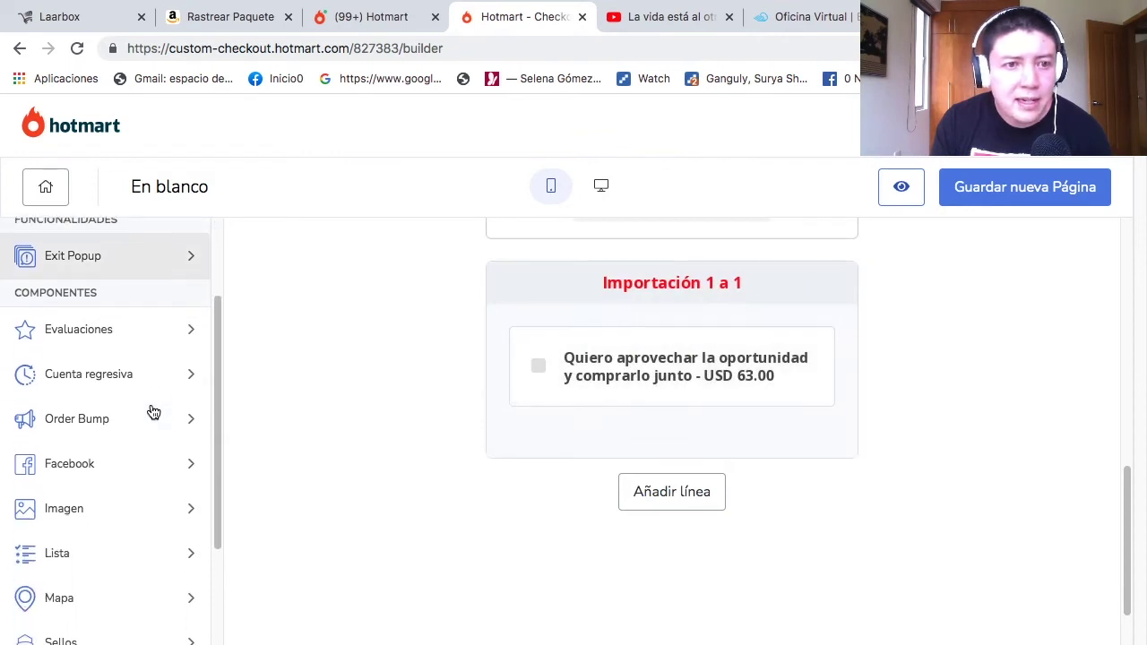
pyautogui.scroll(-2, 171, 359)
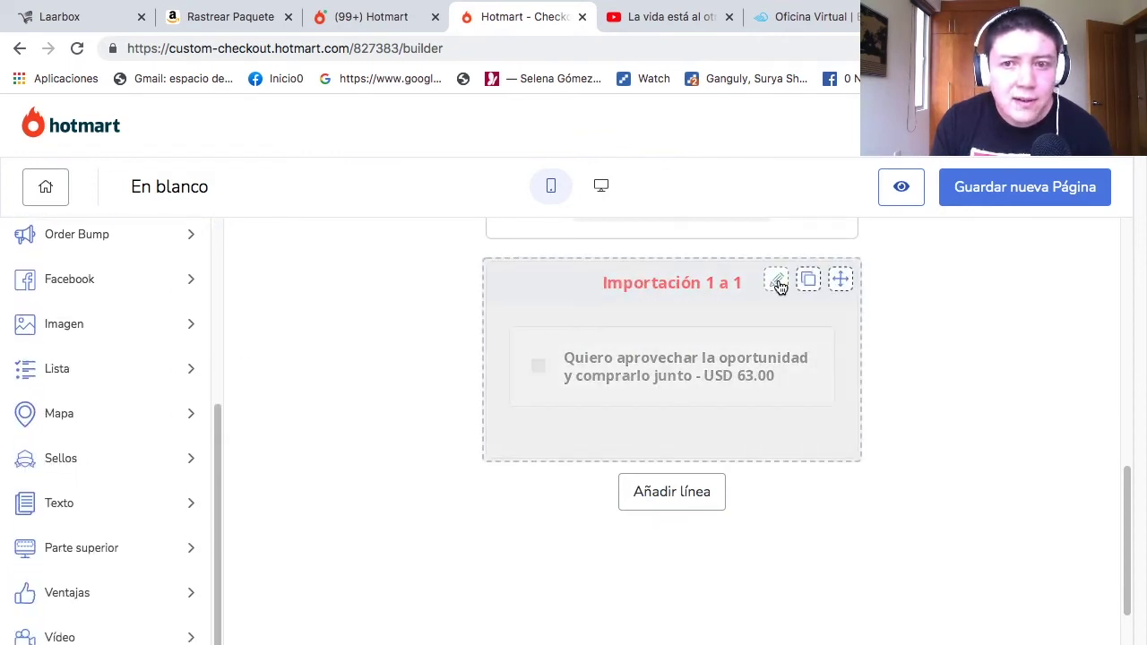
pyautogui.click(776, 281)
pyautogui.scroll(-6, 118, 409)
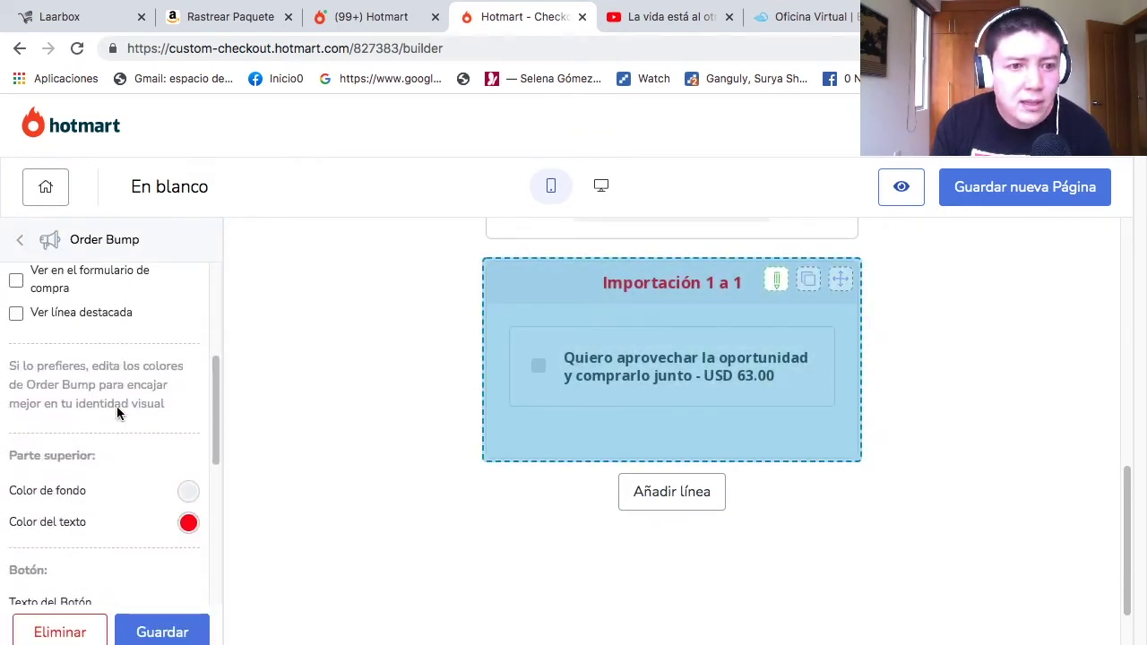
pyautogui.scroll(-2, 130, 423)
pyautogui.tripleClick(139, 330)
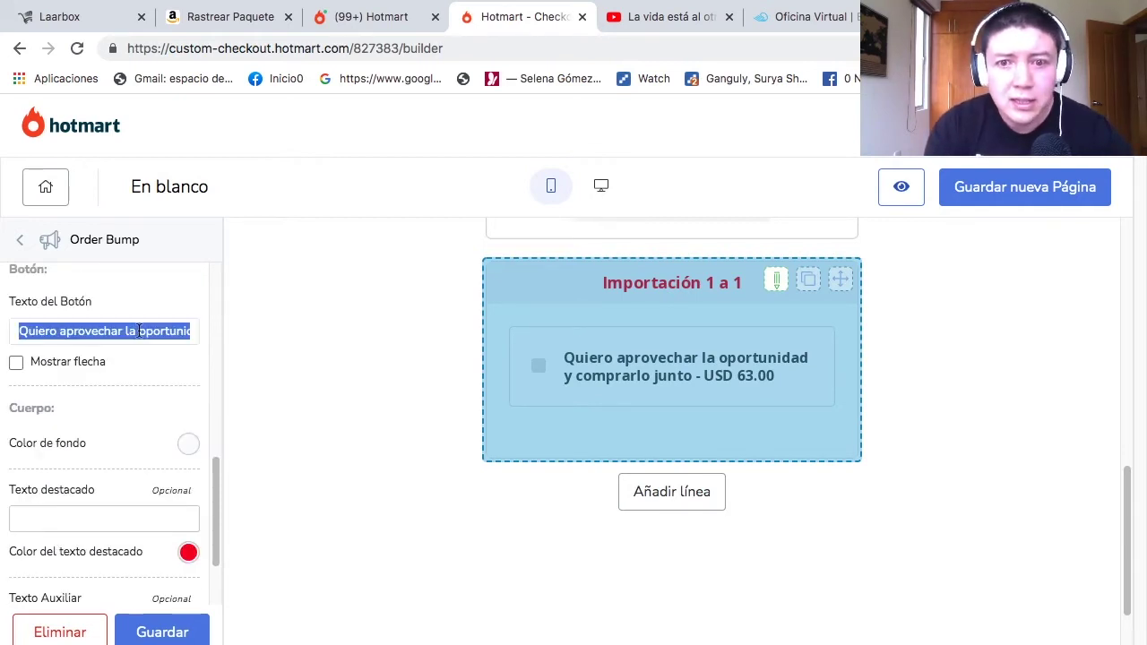
pyautogui.write('Quiero')
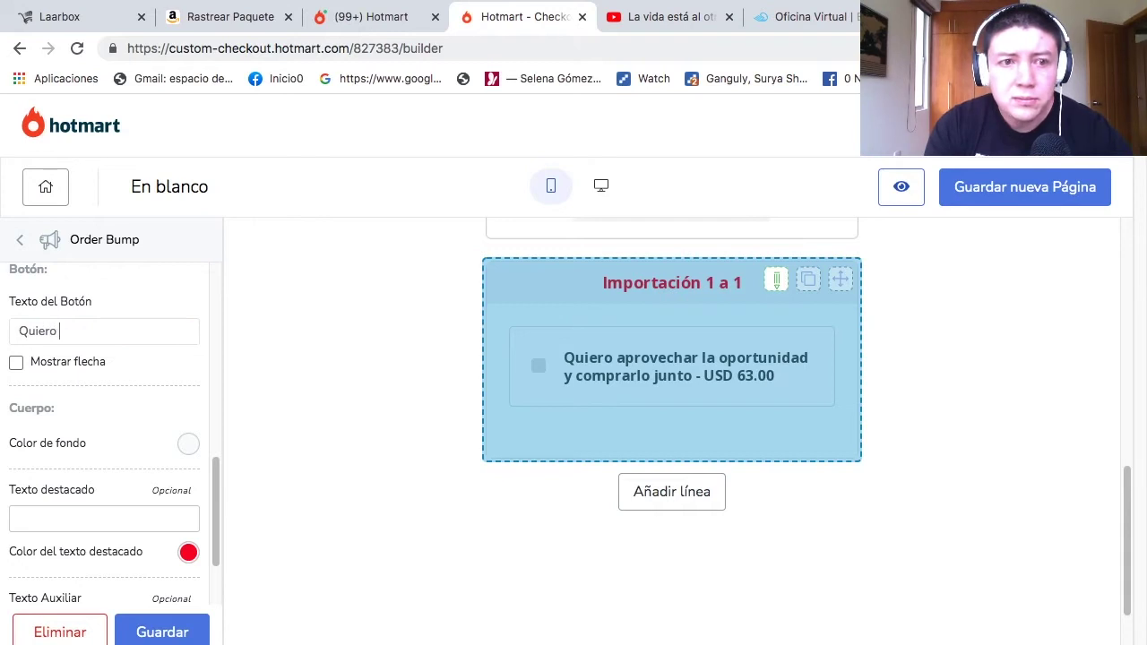
pyautogui.write(' una asesoria')
pyautogui.write(' 1 a 1 ')
pyautogui.write('via Zoom con C')
pyautogui.write('arlos')
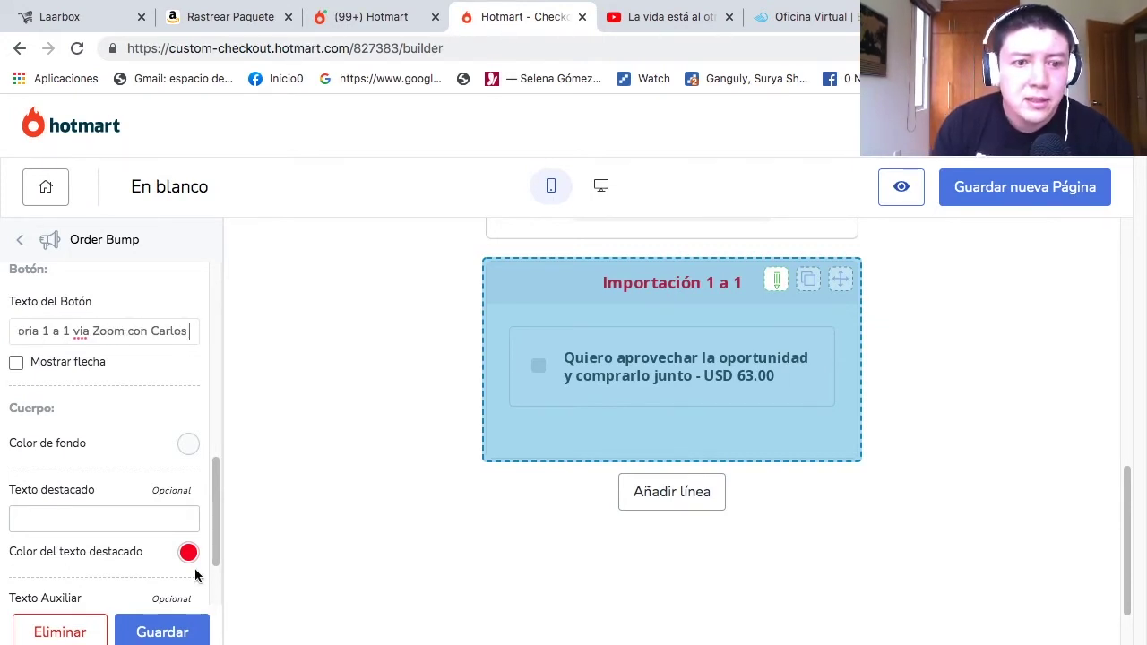
pyautogui.scroll(-2, 167, 411)
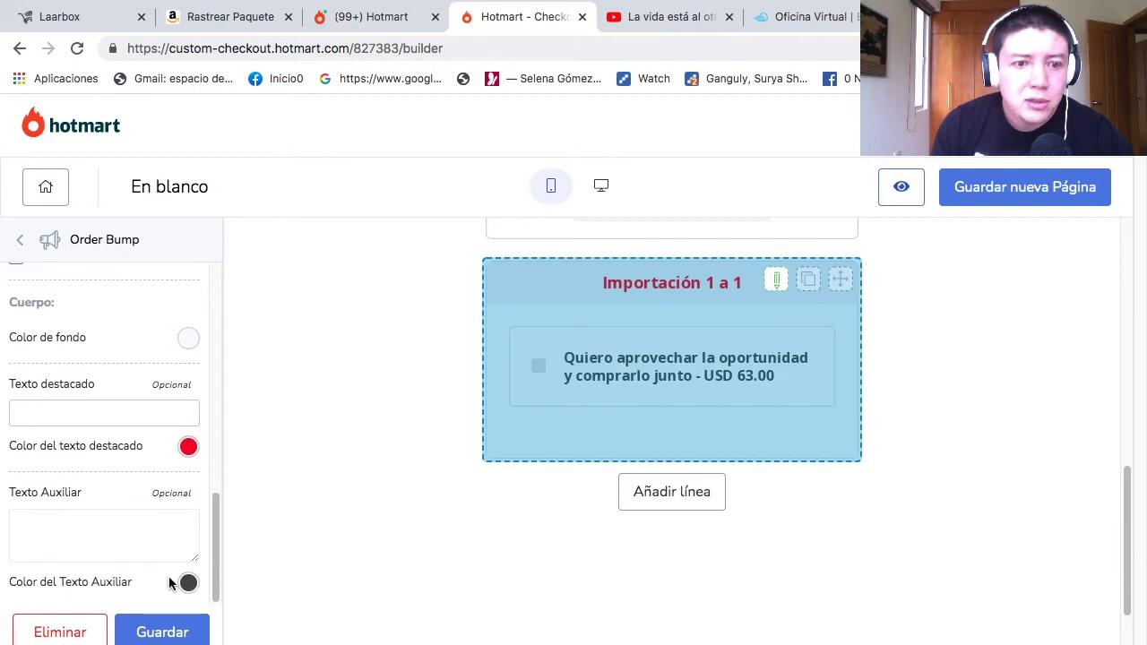
pyautogui.click(191, 627)
# - Enable Mostrar flecha for the Order Bump's button and save the component
pyautogui.click(769, 274)
pyautogui.scroll(-2, 132, 418)
pyautogui.scroll(-3, 133, 418)
pyautogui.scroll(-3, 153, 405)
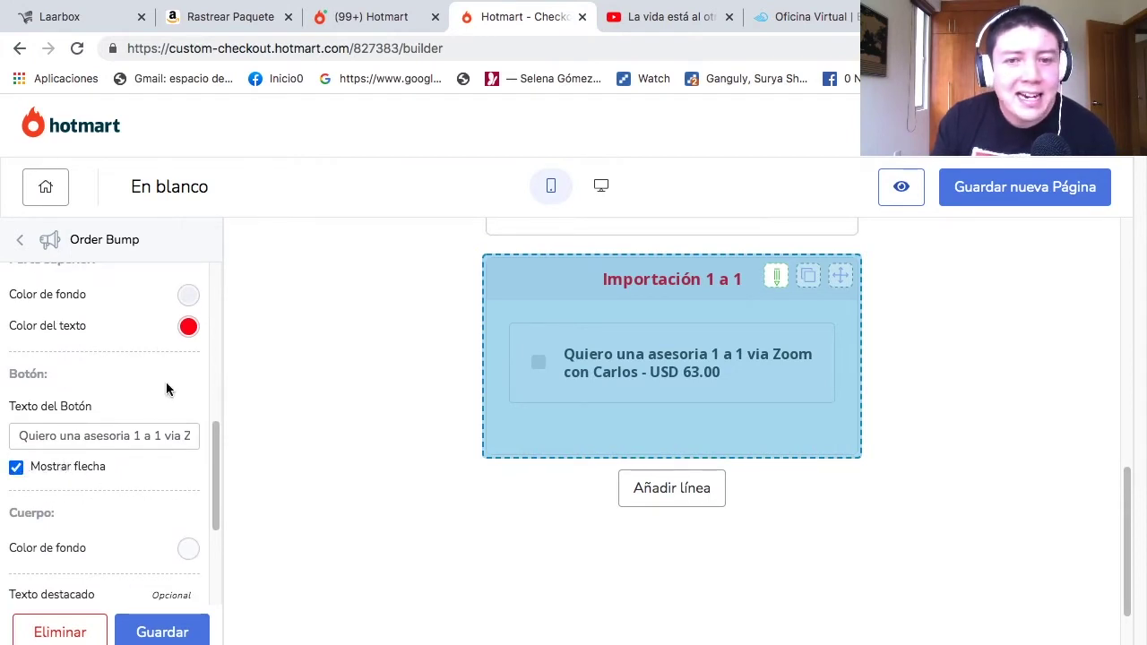
pyautogui.click(192, 636)
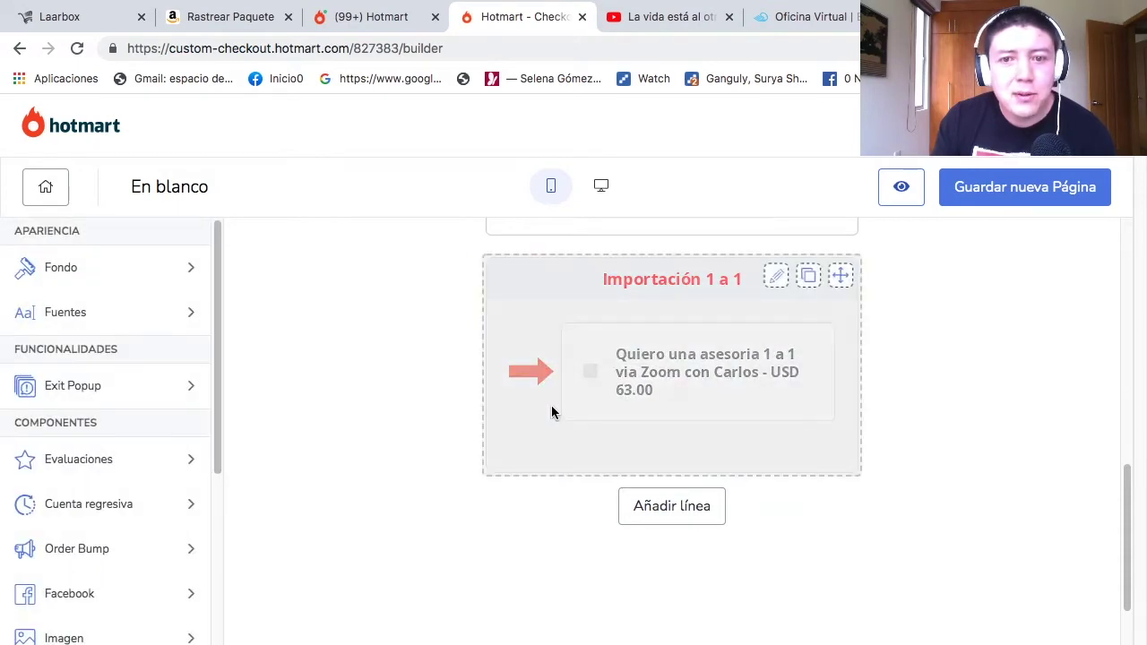
# - Review the edited Order Bump and its placement relative to the checkout form in the mobile layout
pyautogui.scroll(5, 506, 434)
pyautogui.scroll(-5, 676, 455)
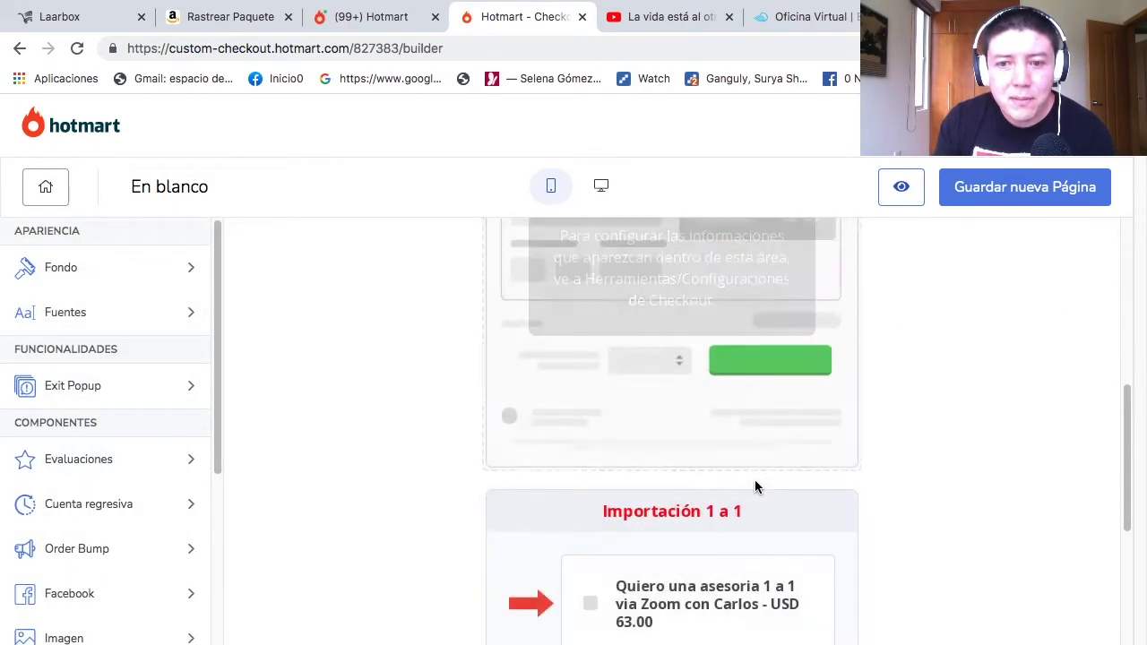
pyautogui.scroll(-1, 475, 394)
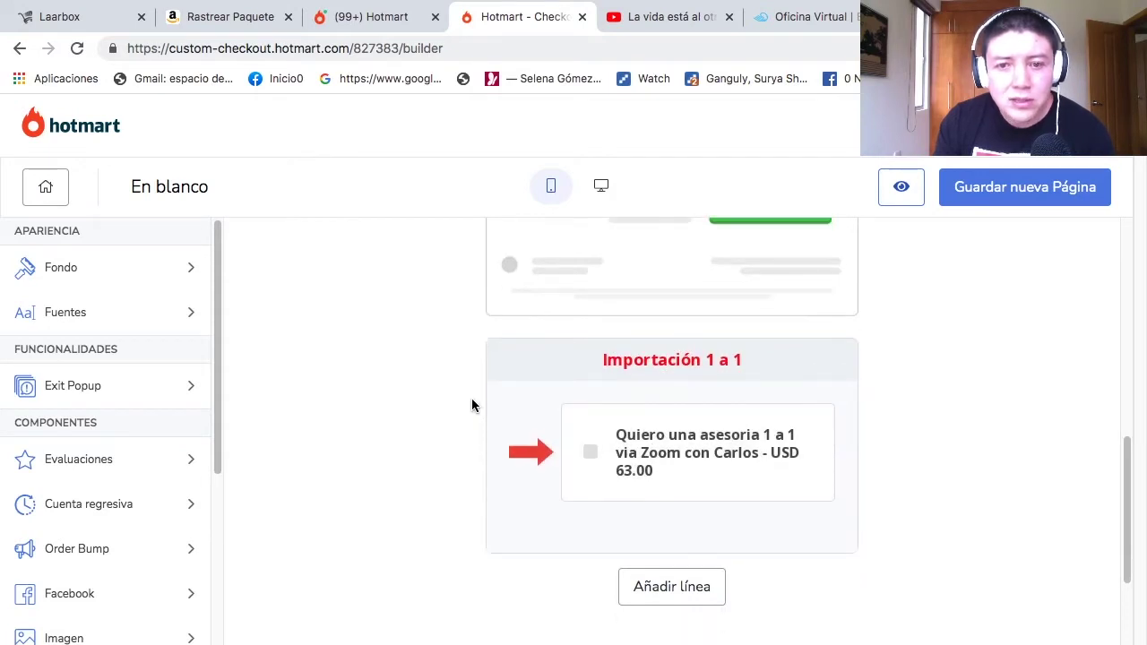
pyautogui.moveTo(484, 375)
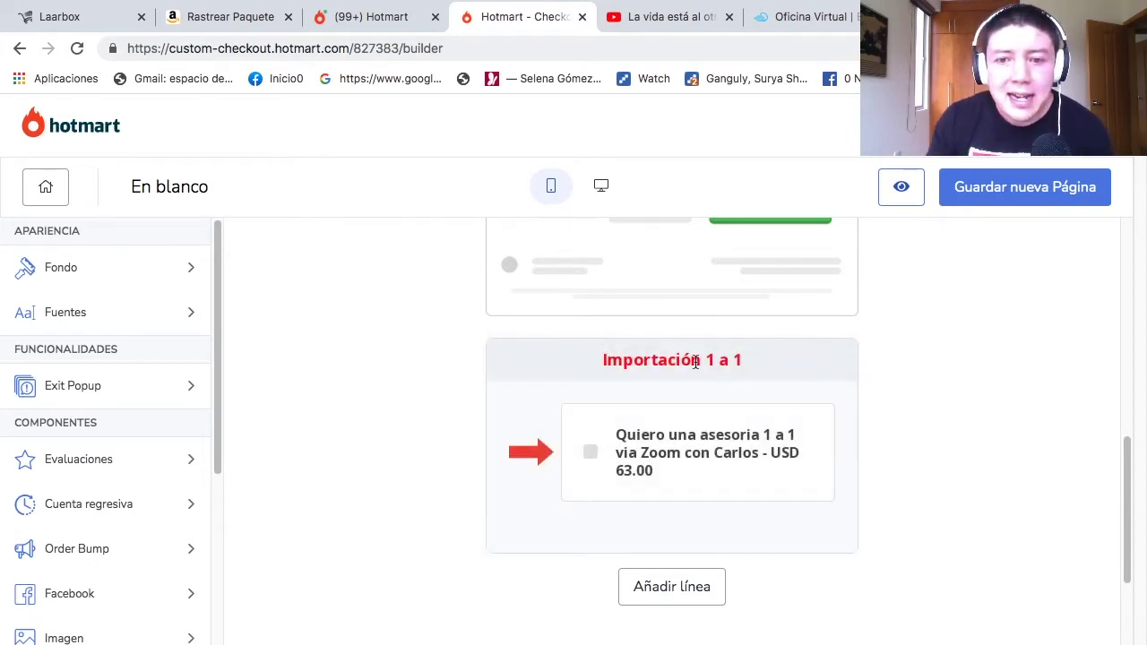
pyautogui.scroll(-3, 578, 417)
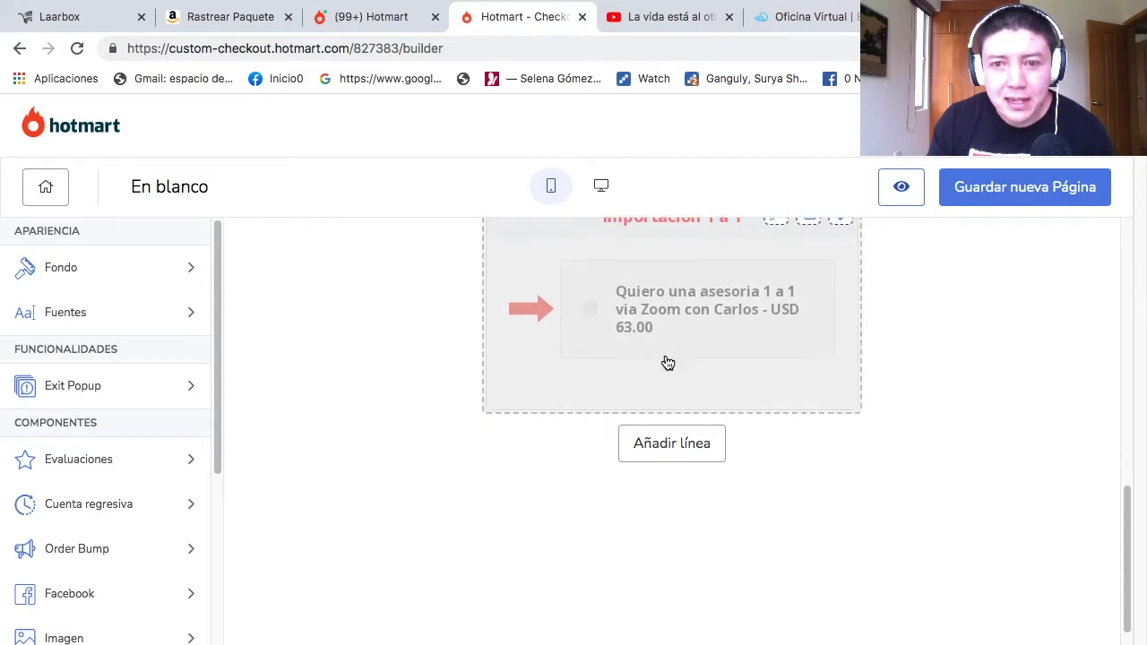
pyautogui.scroll(1, 667, 362)
pyautogui.scroll(5, 668, 362)
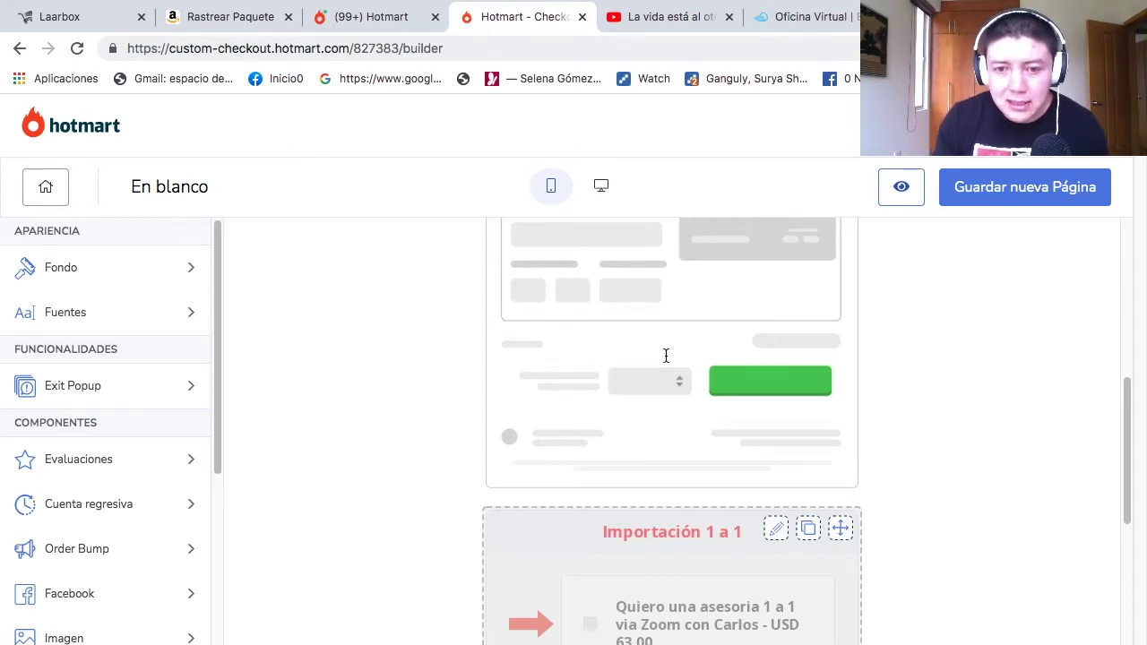
pyautogui.moveTo(655, 354)
pyautogui.scroll(-5, 683, 456)
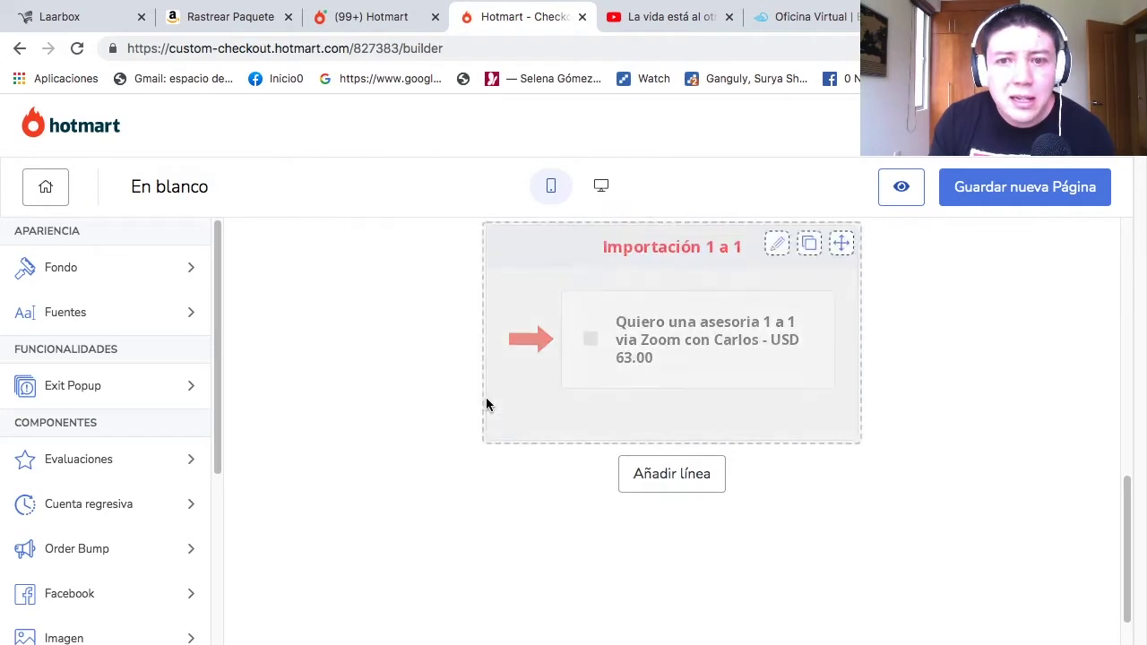
# - Set the background colour of the Order Bump's Cuerpo to blue #228AF2 and save the component
pyautogui.scroll(2, 618, 376)
pyautogui.click(776, 355)
pyautogui.scroll(-5, 116, 475)
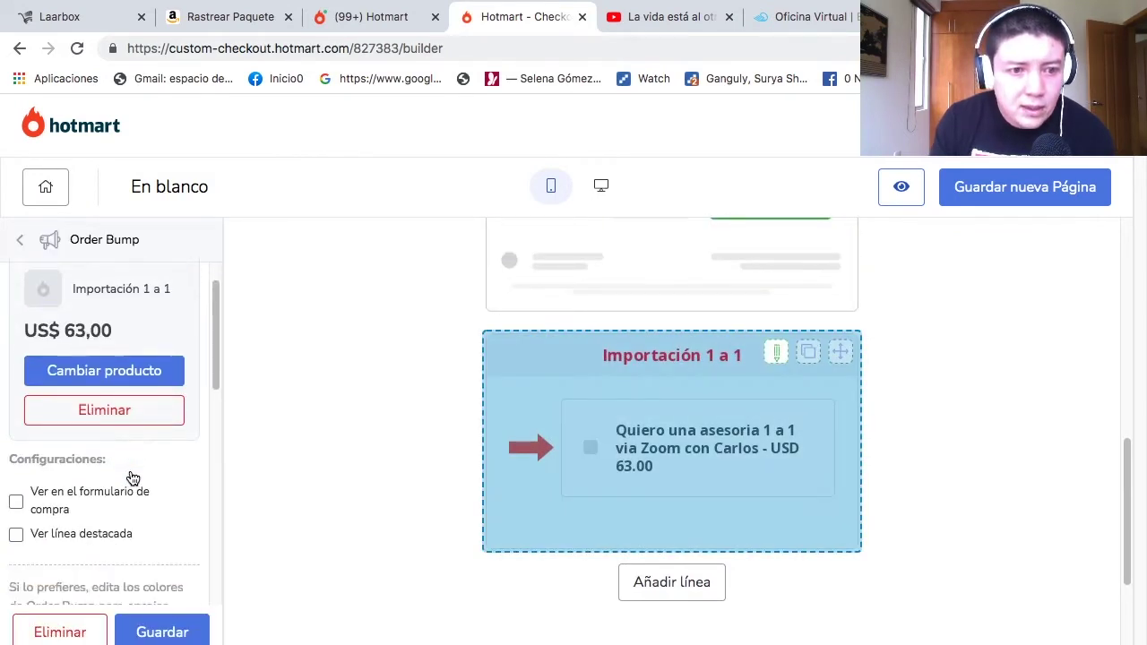
pyautogui.scroll(-2, 128, 474)
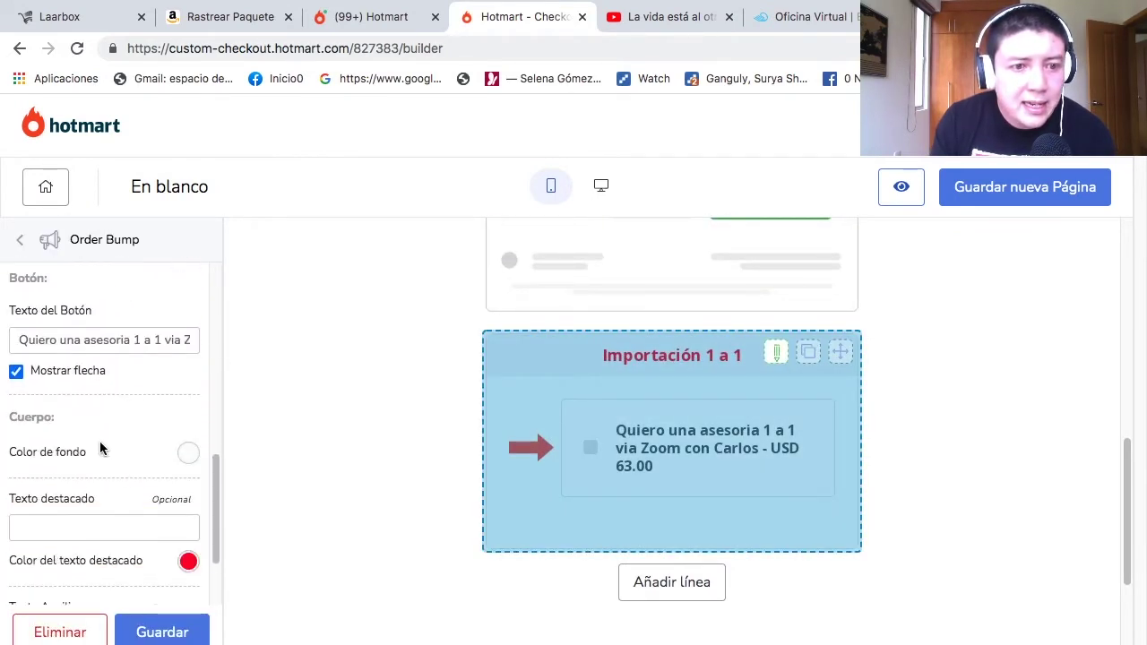
pyautogui.click(188, 455)
pyautogui.click(374, 153)
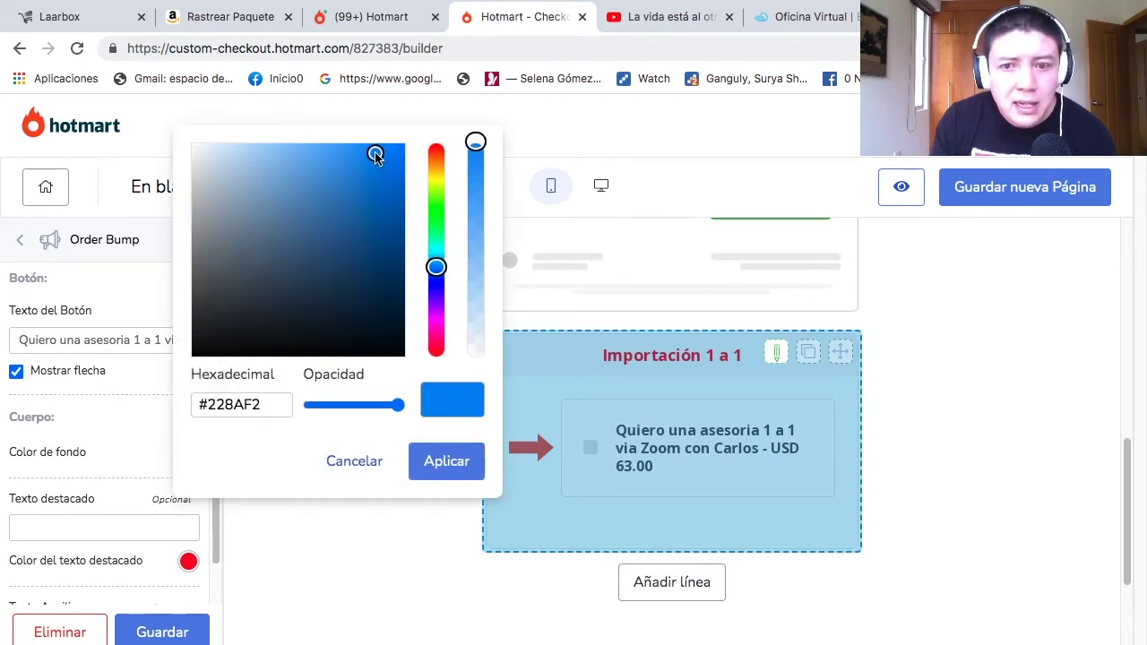
pyautogui.click(436, 461)
pyautogui.click(190, 633)
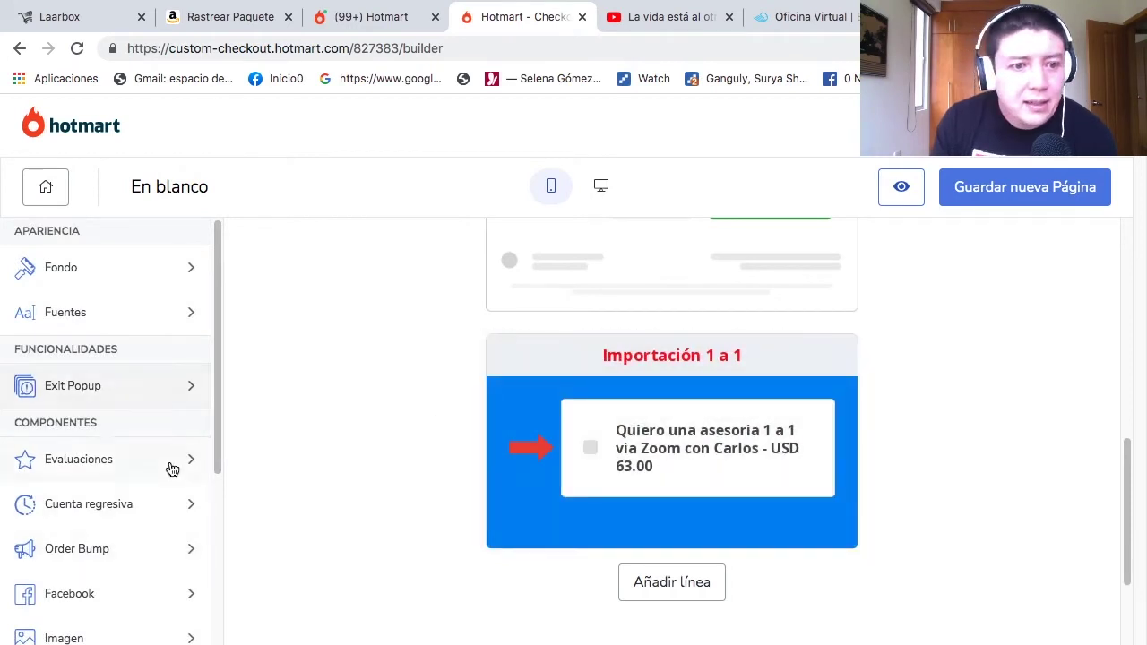
# - Change the background colour of the Order Bump's Cuerpo to red #F9280A and save the component
pyautogui.scroll(-4, 172, 470)
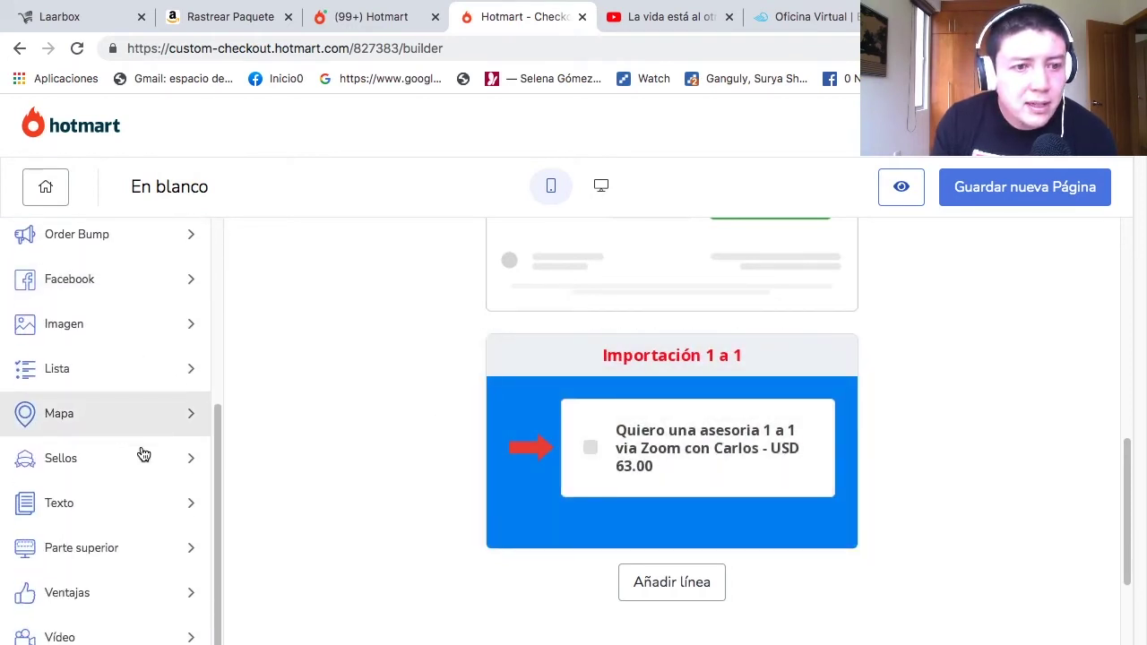
pyautogui.scroll(2, 140, 448)
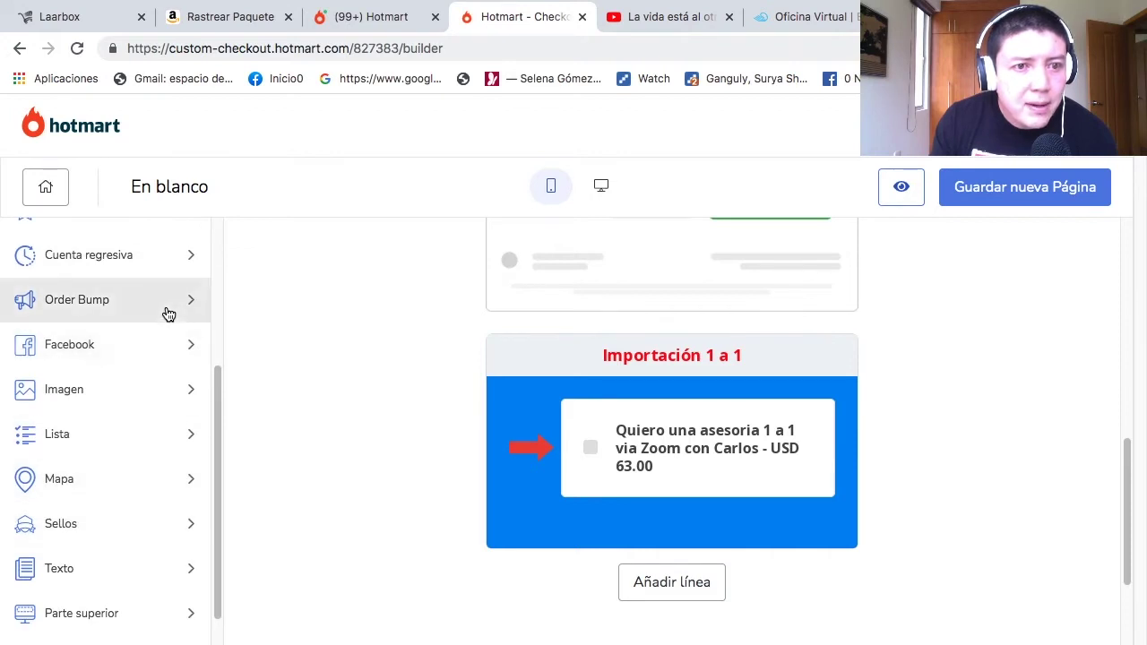
pyautogui.click(169, 304)
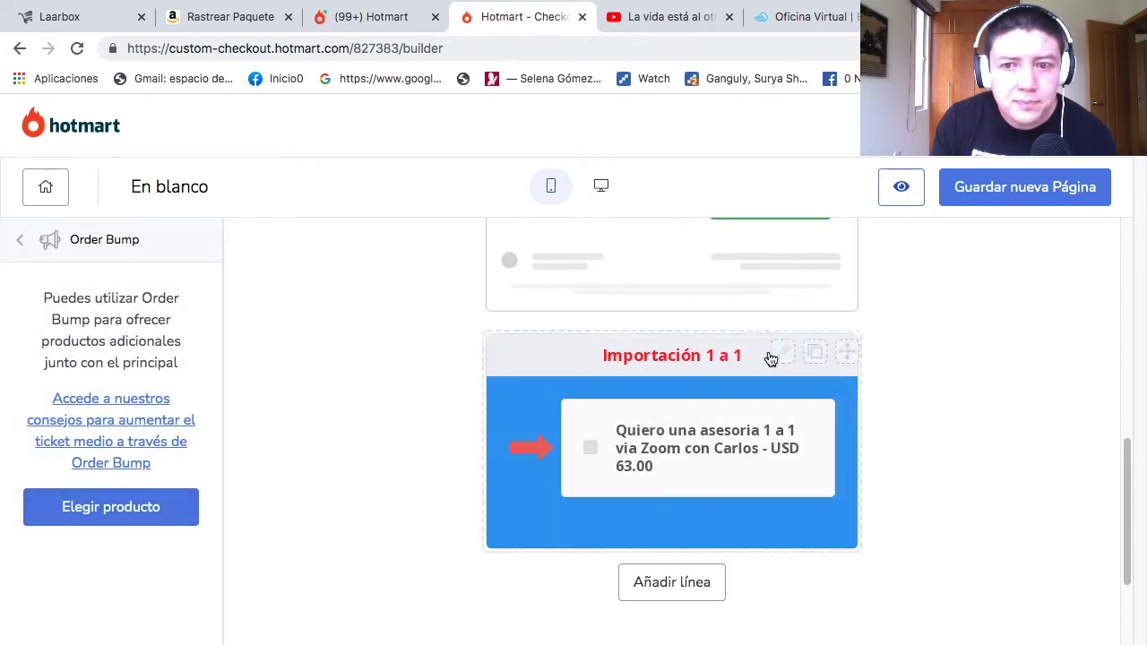
pyautogui.click(775, 353)
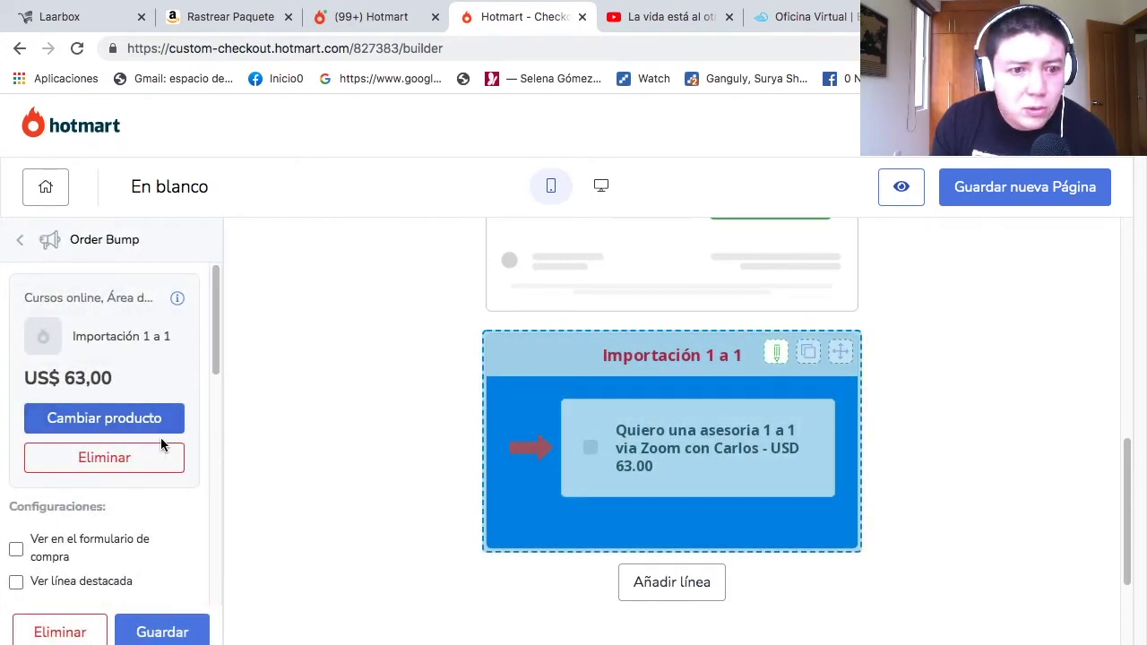
pyautogui.scroll(-8, 161, 437)
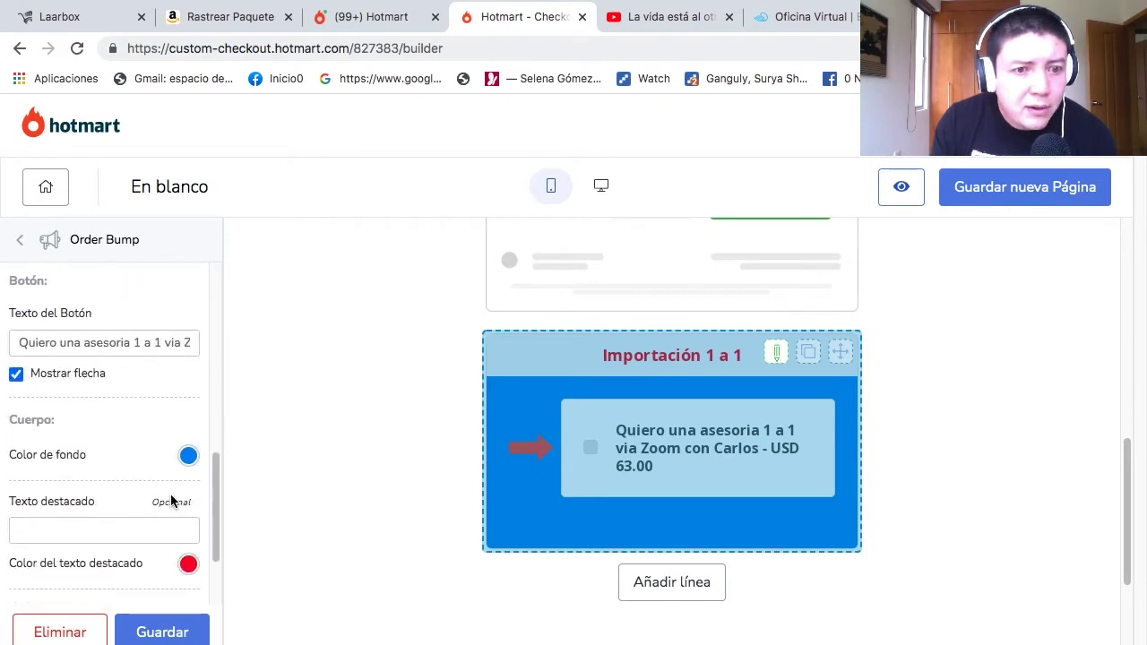
pyautogui.click(188, 455)
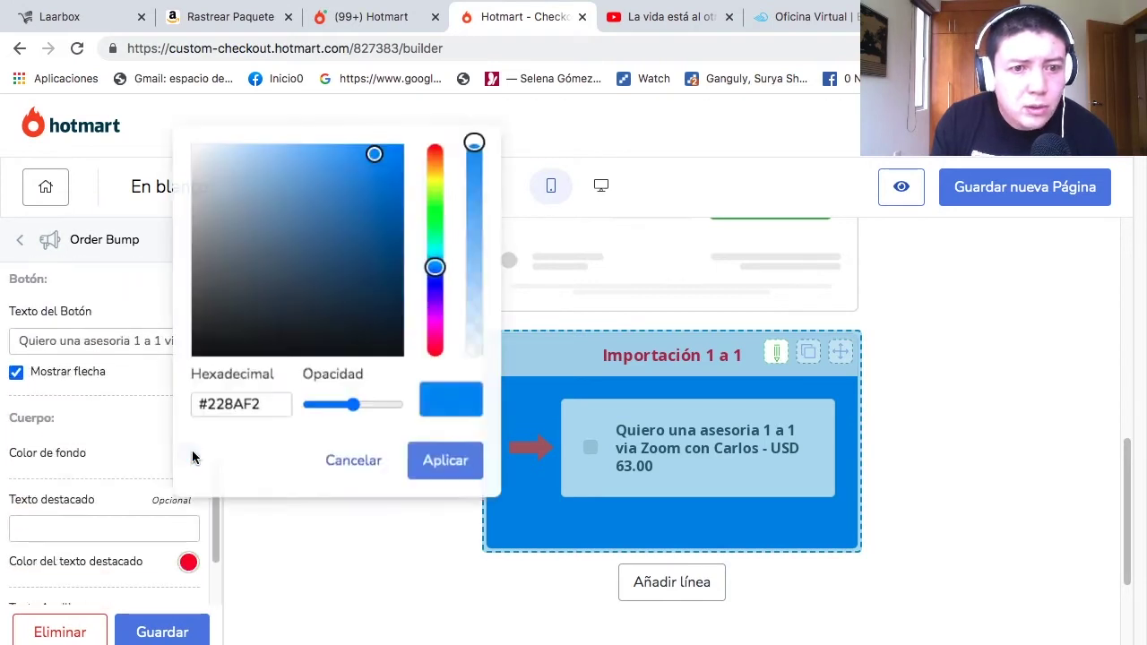
pyautogui.click(439, 149)
pyautogui.moveTo(394, 152); pyautogui.dragTo(403, 143)
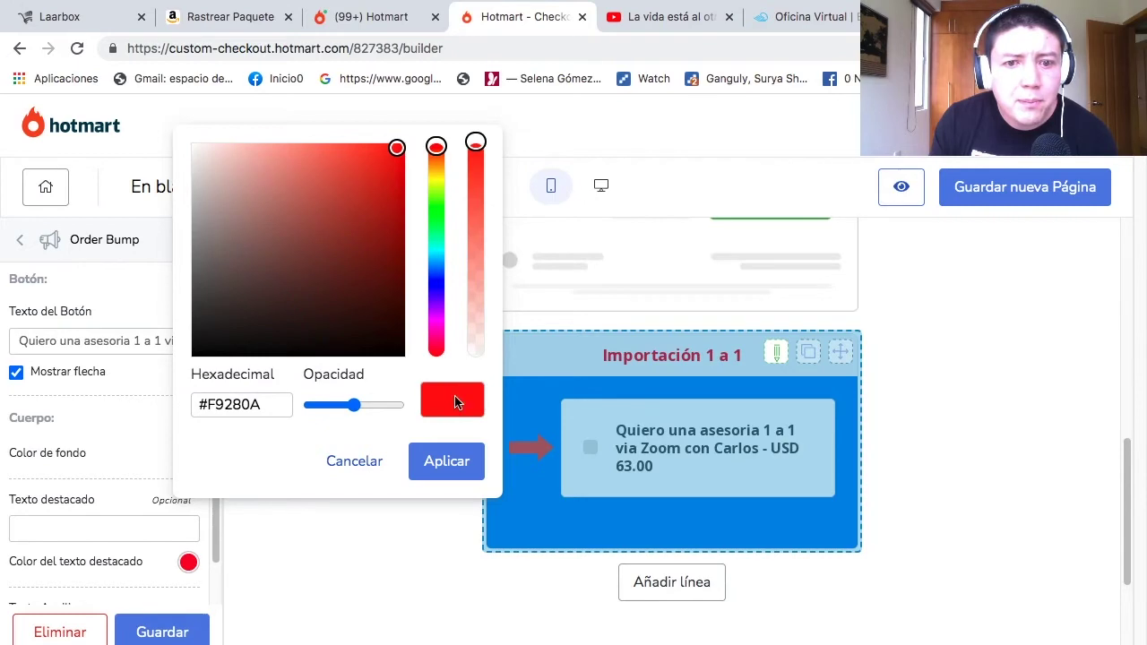
pyautogui.click(451, 463)
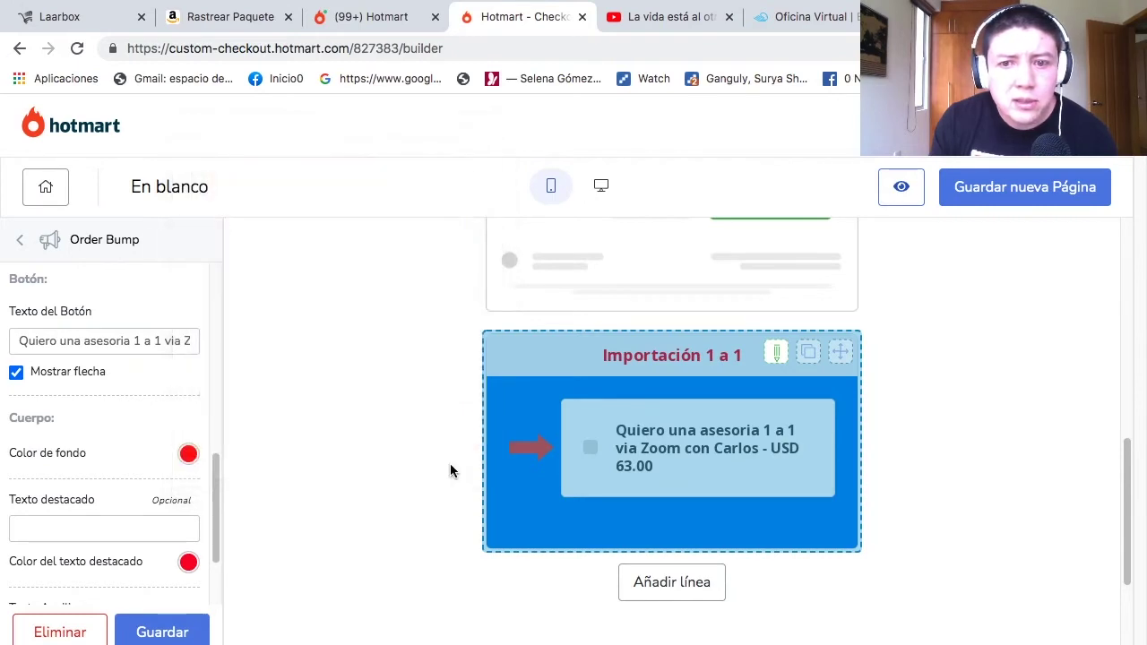
pyautogui.click(189, 627)
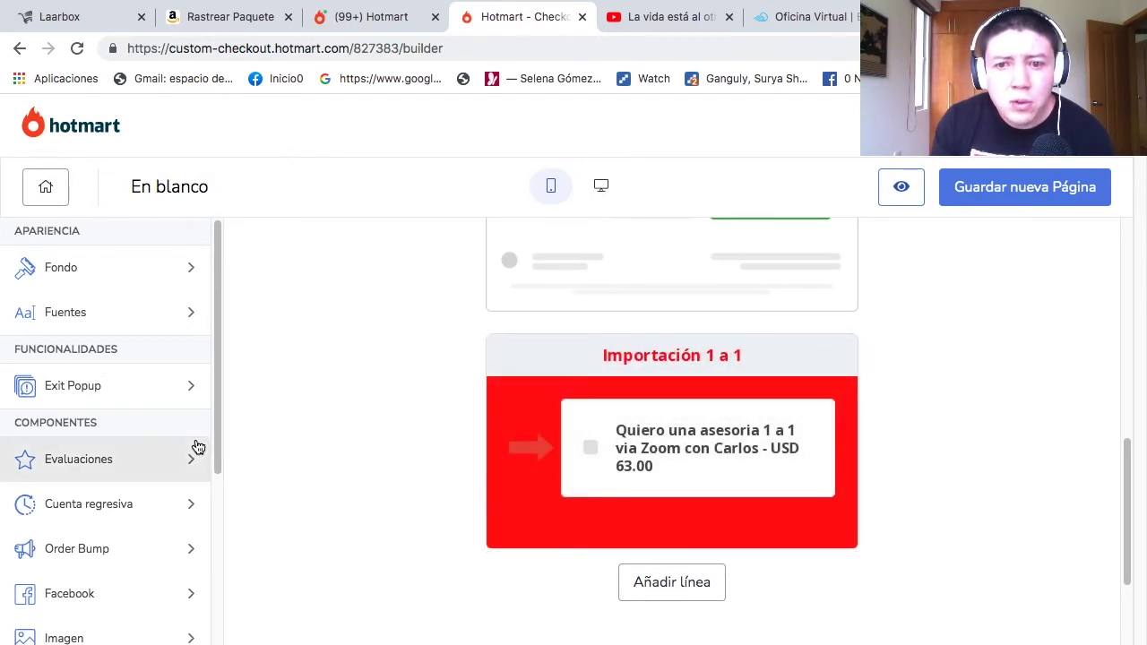
# - Reopen the Order Bump settings, then examine the SOS: Gástrico bump on the reference checkout page, unticking its offer and highlighting its OFERTA ÚNICA line
pyautogui.click(81, 548)
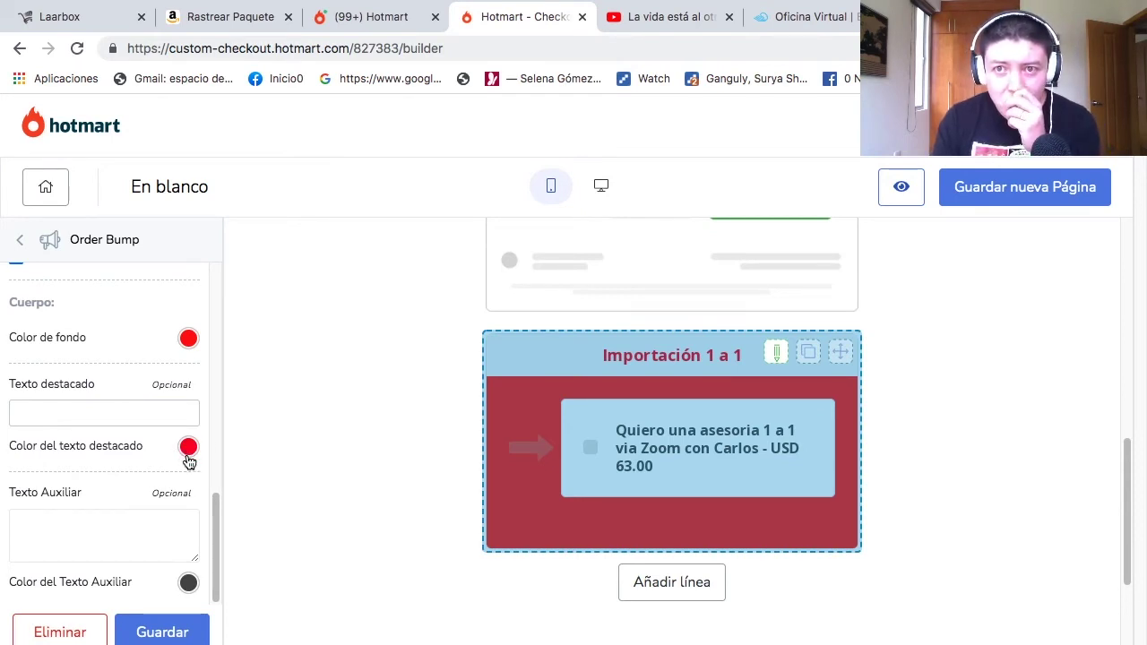
pyautogui.scroll(2, 869, 405)
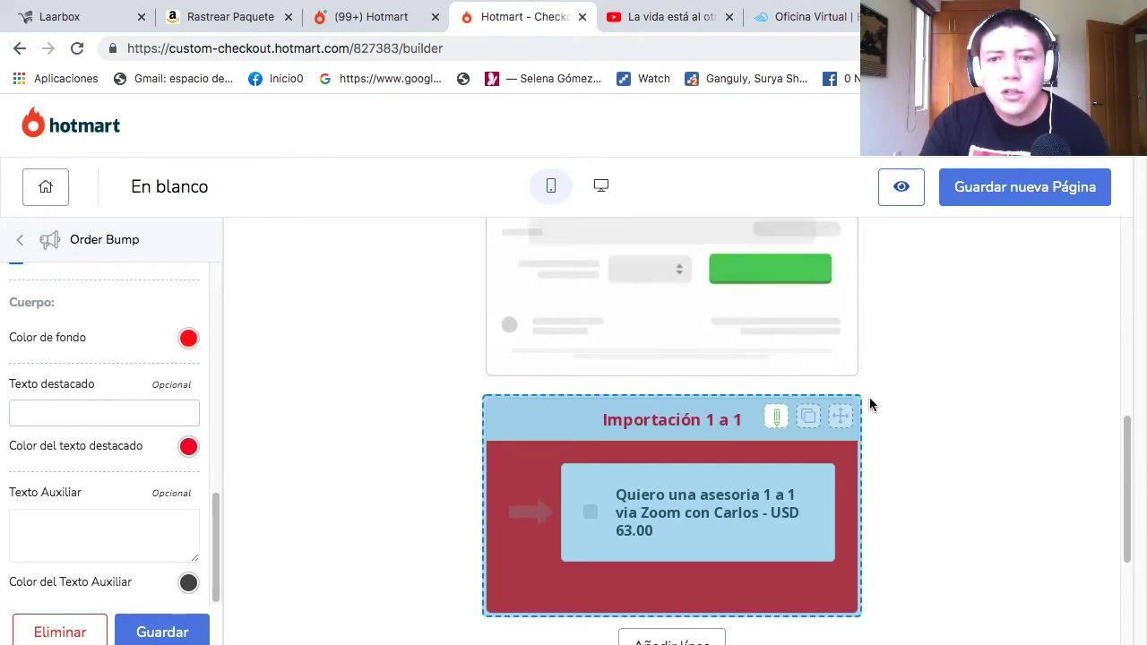
pyautogui.scroll(2, 837, 403)
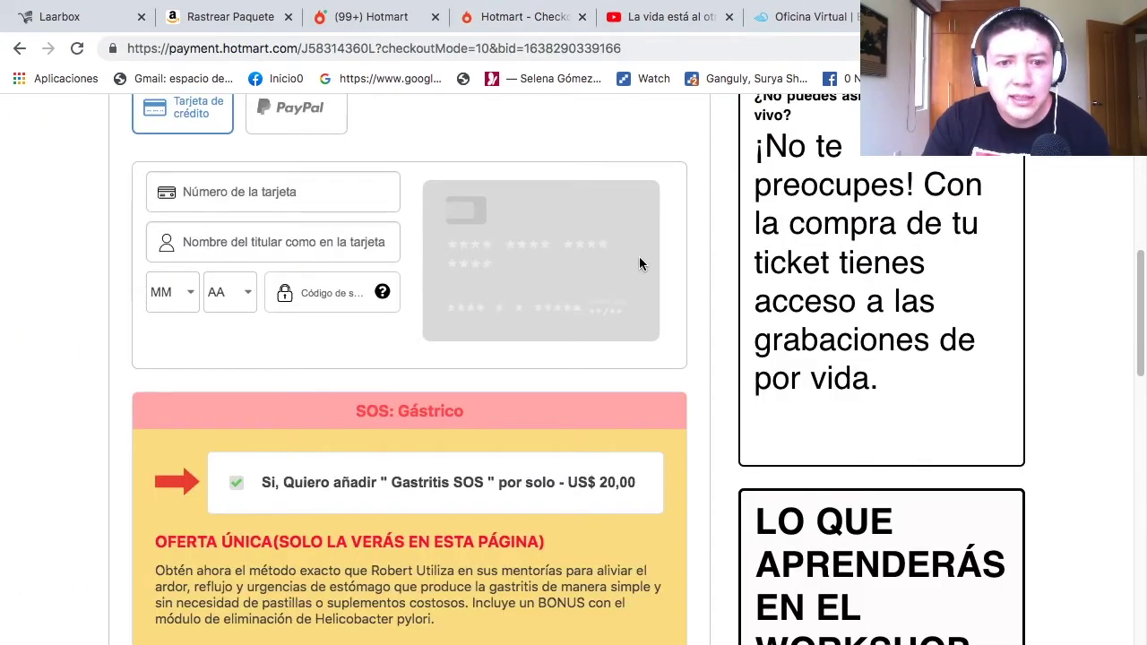
pyautogui.scroll(-1, 639, 259)
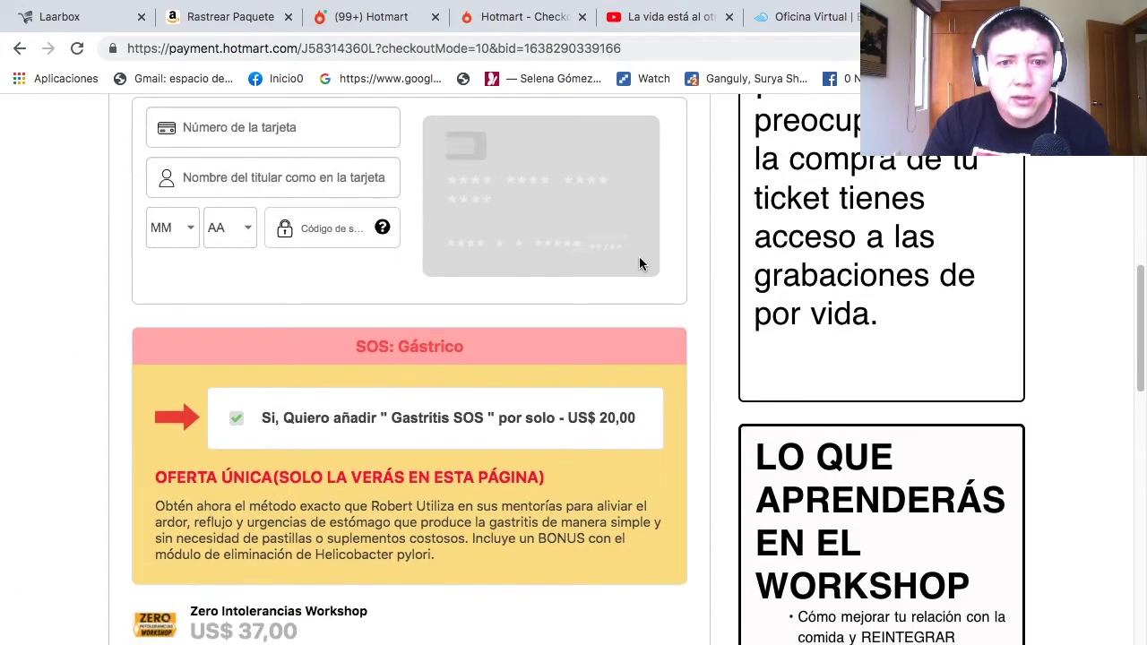
pyautogui.click(239, 421)
pyautogui.scroll(-1, 441, 417)
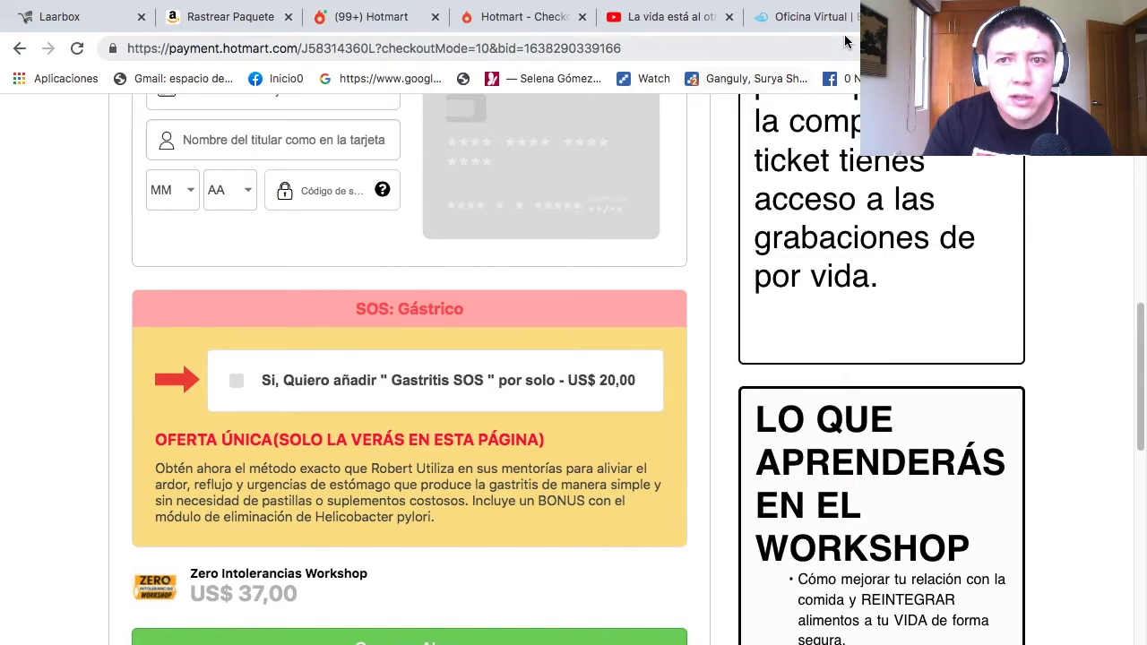
pyautogui.press('super+4')
pyautogui.press('super+9')
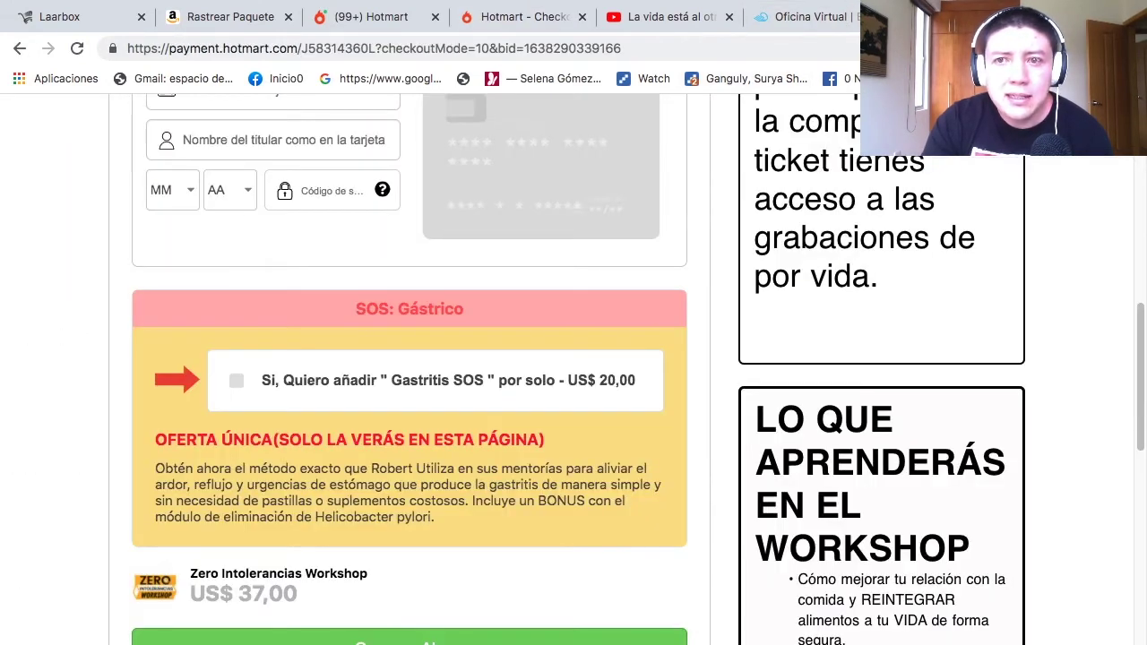
pyautogui.moveTo(211, 436); pyautogui.dragTo(544, 441)
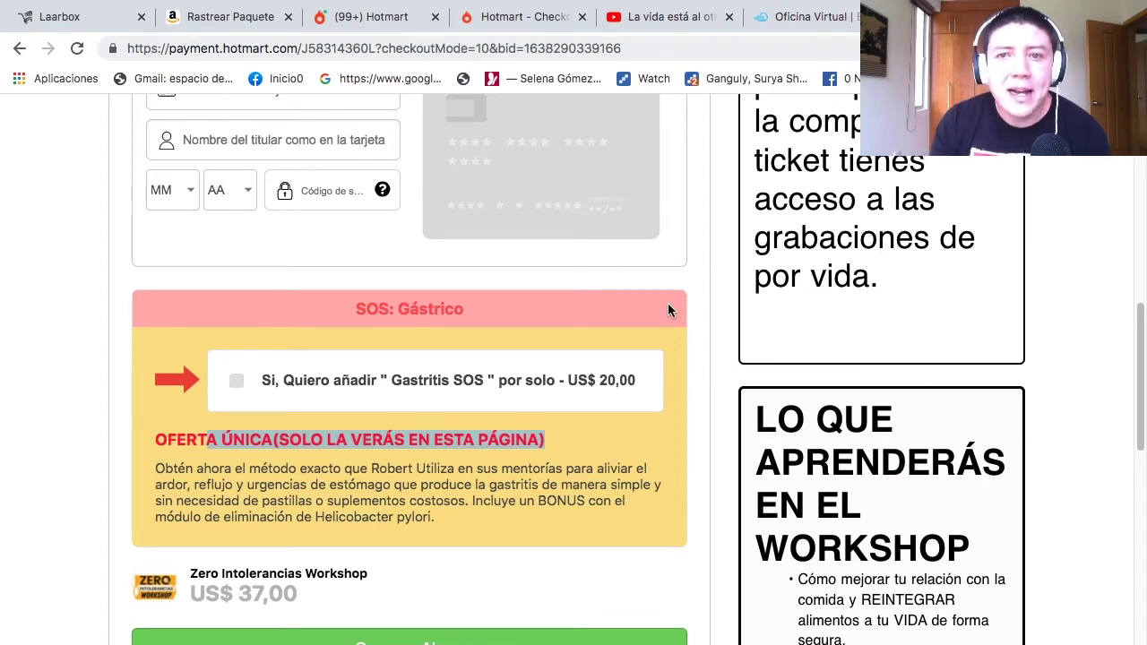
# - Return to the Hotmart builder and set the Order Bump's Texto destacado to "OFERTA ÚNICA SÓLO LA VERÁS EN ESTA PÁGINA"
pyautogui.click(779, 20)
pyautogui.click(698, 19)
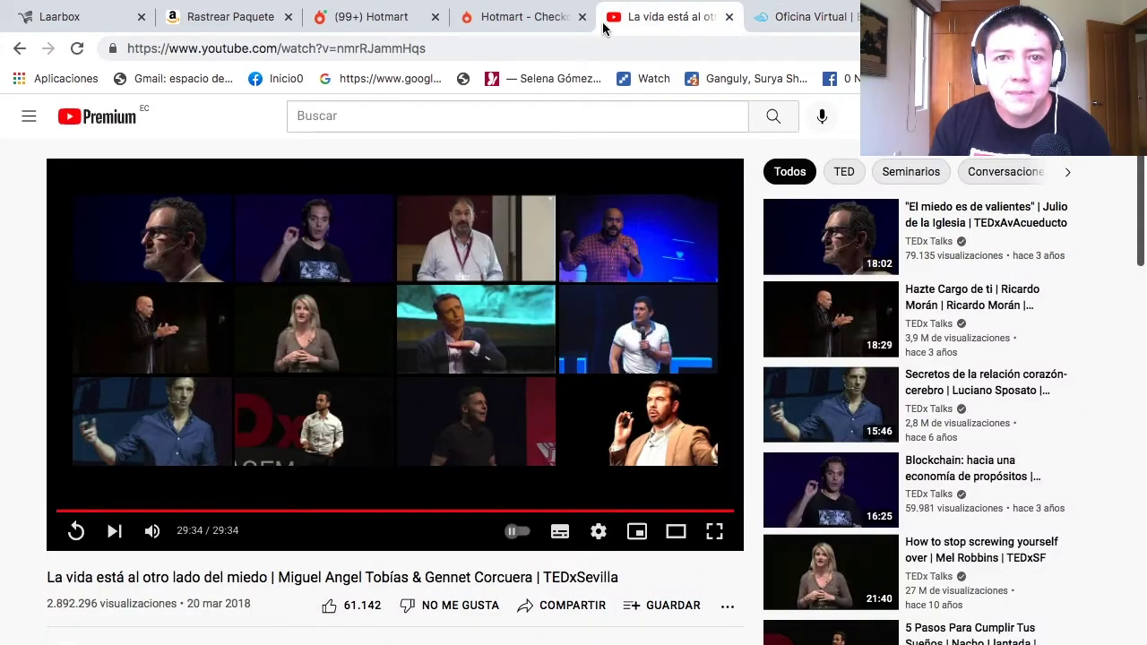
pyautogui.click(520, 18)
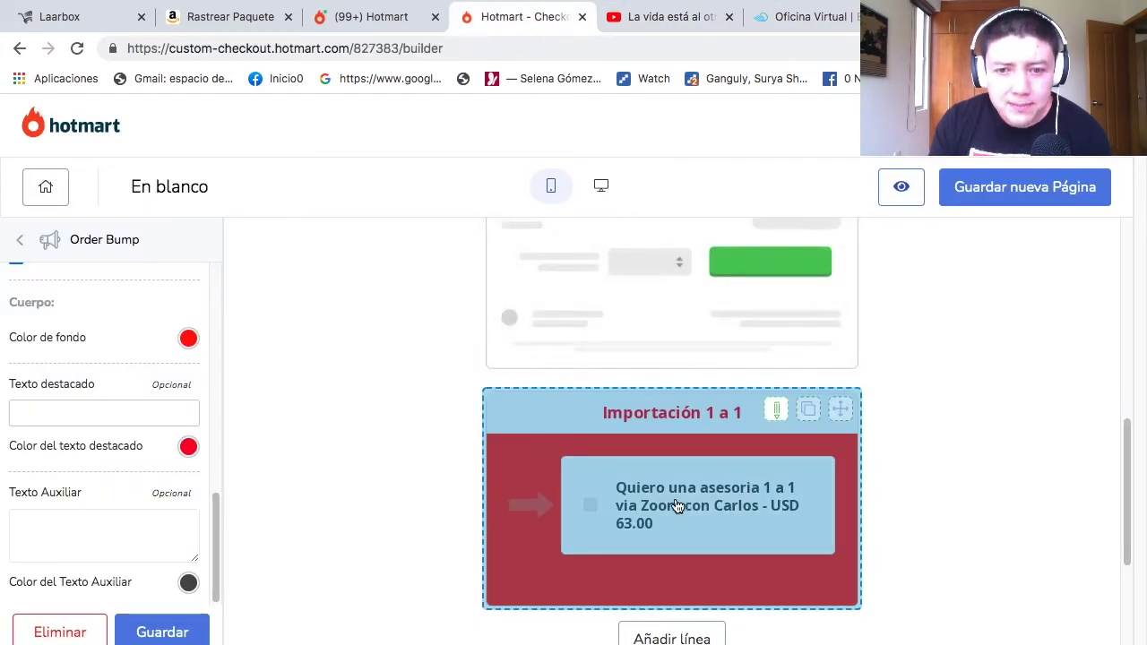
pyautogui.scroll(-2, 678, 507)
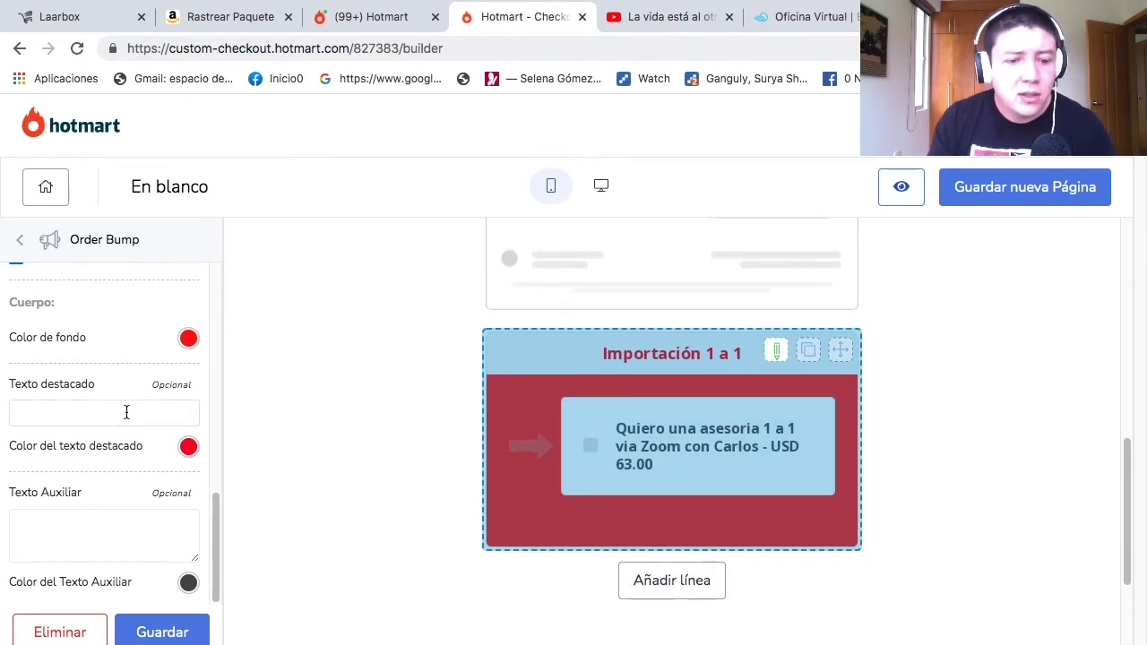
pyautogui.write('OFER')
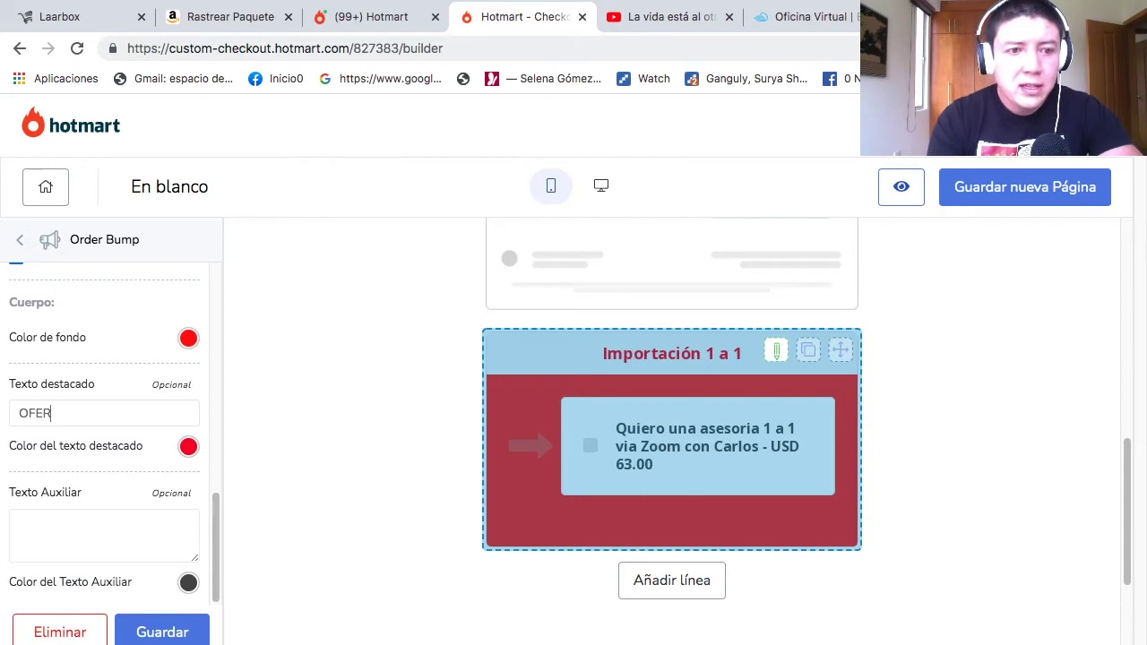
pyautogui.write('TA ÚNICA ')
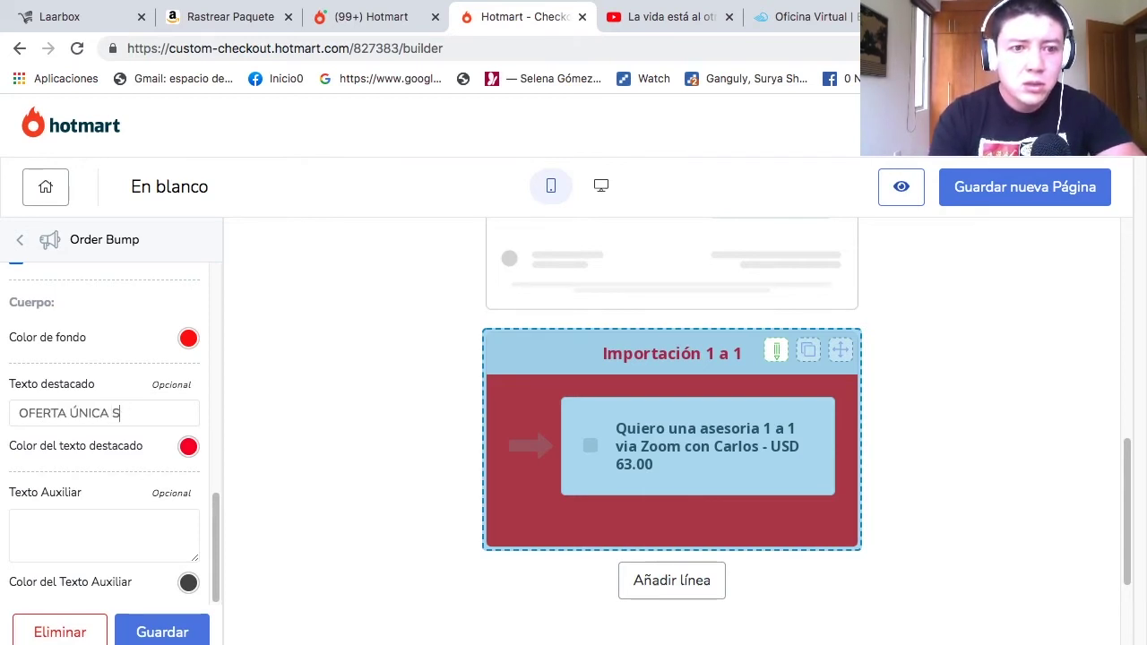
pyautogui.write('SÓLO LA VERÁS EN EST')
pyautogui.write('A PÁGINA')
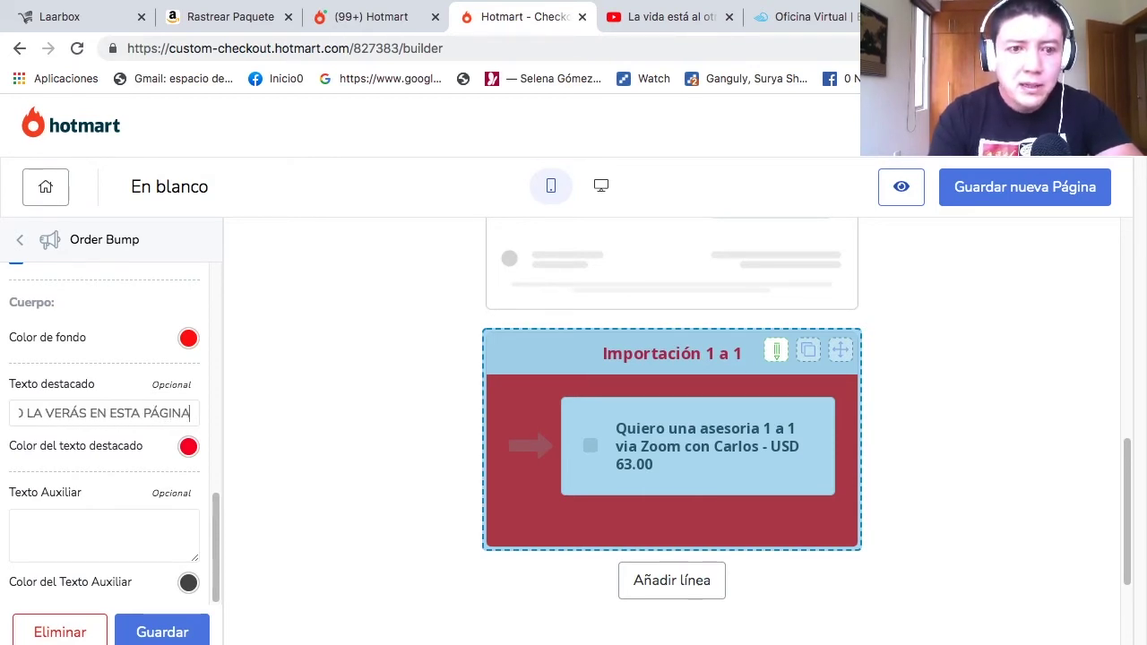
# - Set the Order Bump's Color del texto destacado to black #000000 and save the component
pyautogui.click(188, 448)
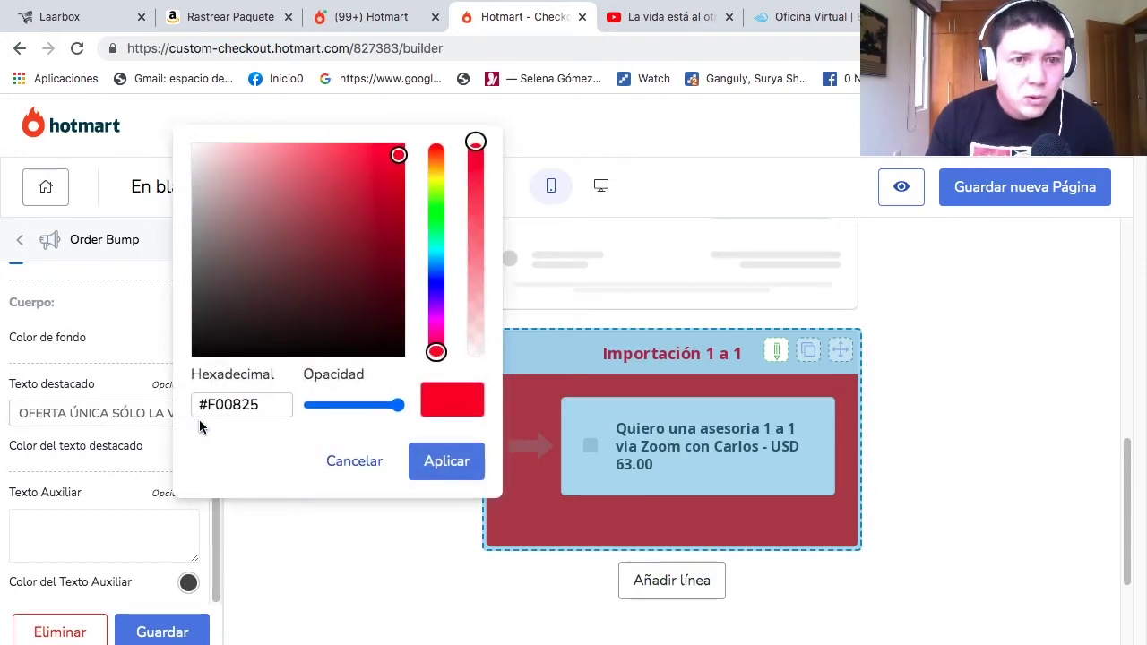
pyautogui.moveTo(233, 328); pyautogui.dragTo(186, 367)
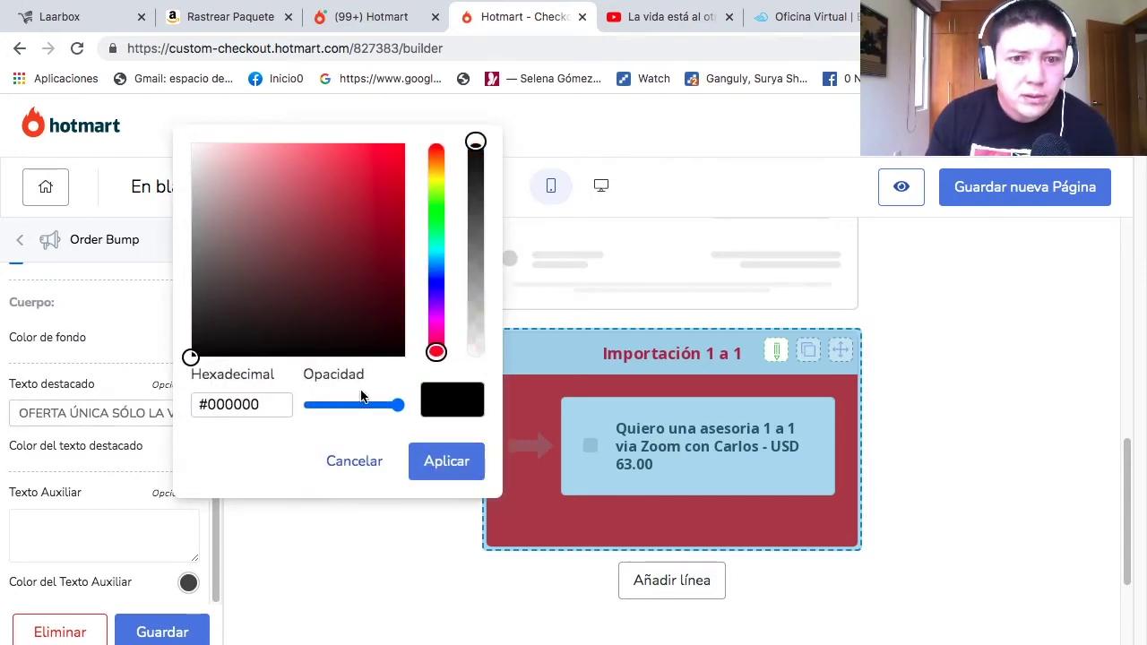
pyautogui.click(450, 461)
pyautogui.click(162, 632)
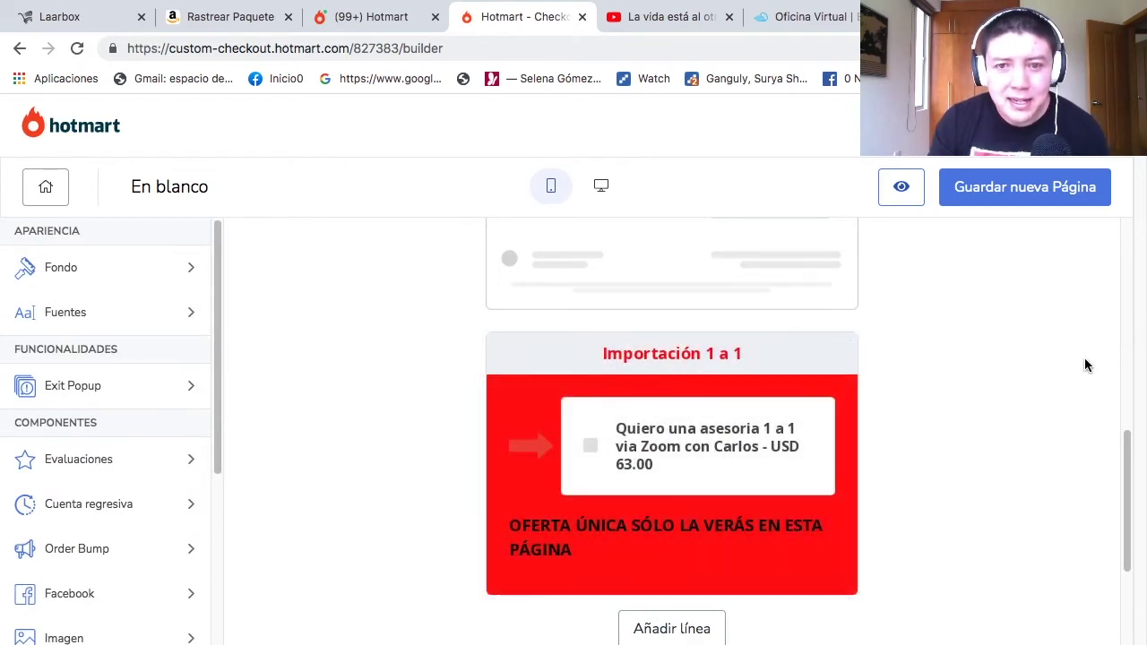
pyautogui.scroll(-1, 1032, 385)
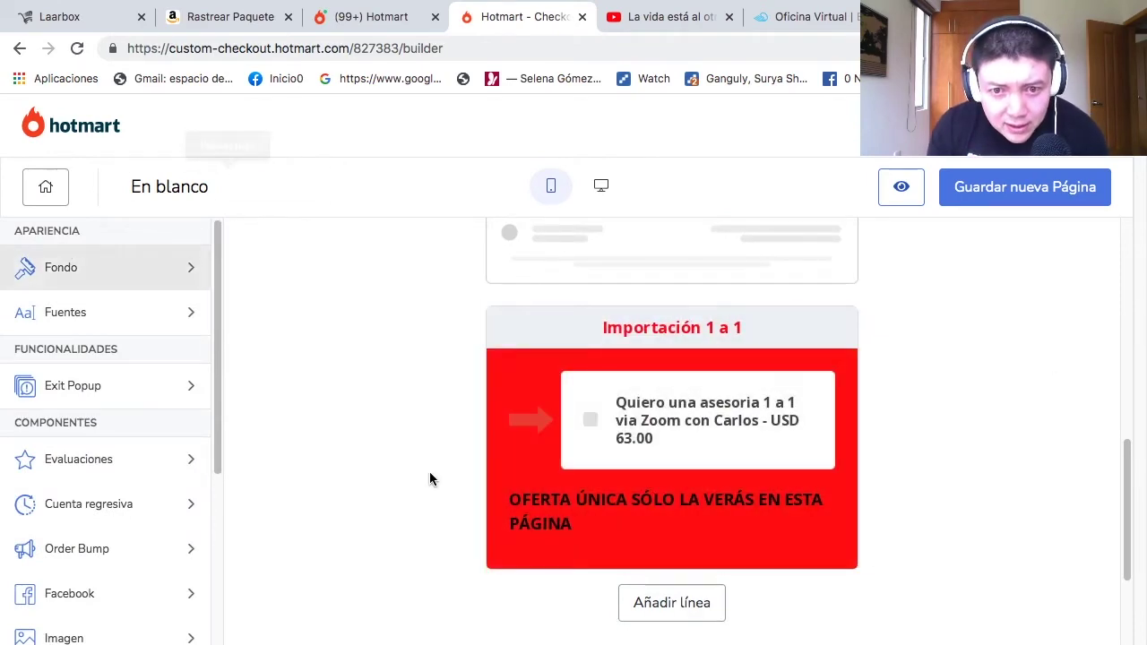
# - Examine the descriptive text below the highlighted line in the reference checkout page's SOS: Gástrico order bump
pyautogui.click(896, 16)
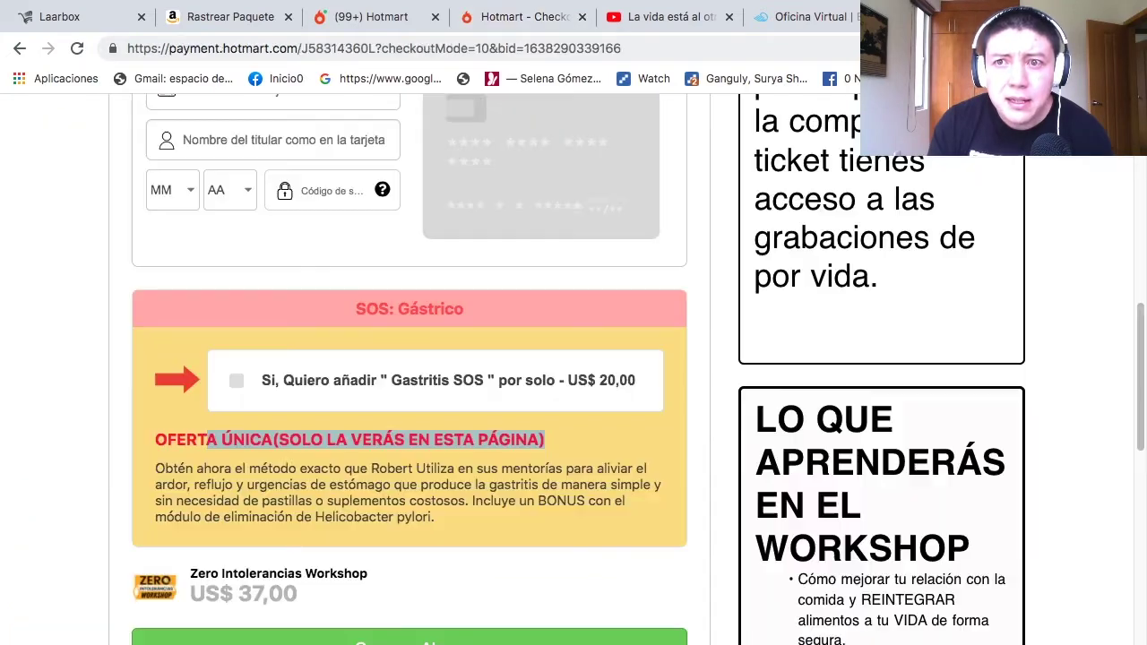
pyautogui.moveTo(177, 468); pyautogui.dragTo(502, 529)
pyautogui.scroll(-4, 418, 507)
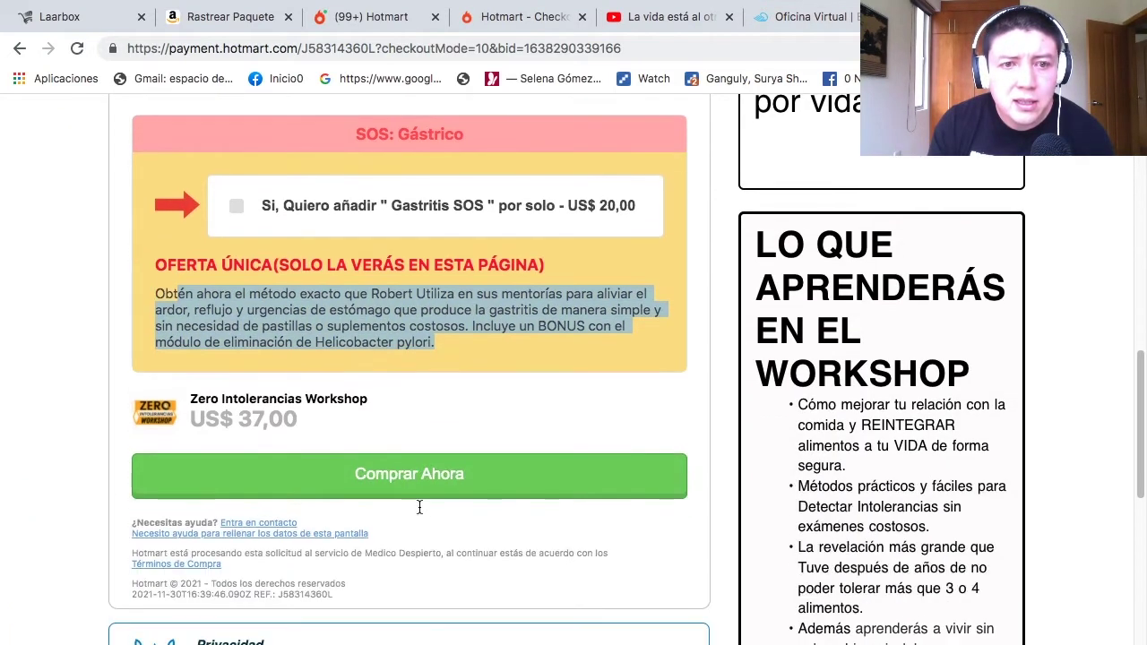
# - Return to the Hotmart builder, set the Order Bump's Texto Auxiliar to offer a one-hour live 1 a 1 asesoría via Zoom with the adviser, and save
pyautogui.click(519, 16)
pyautogui.scroll(-3, 125, 542)
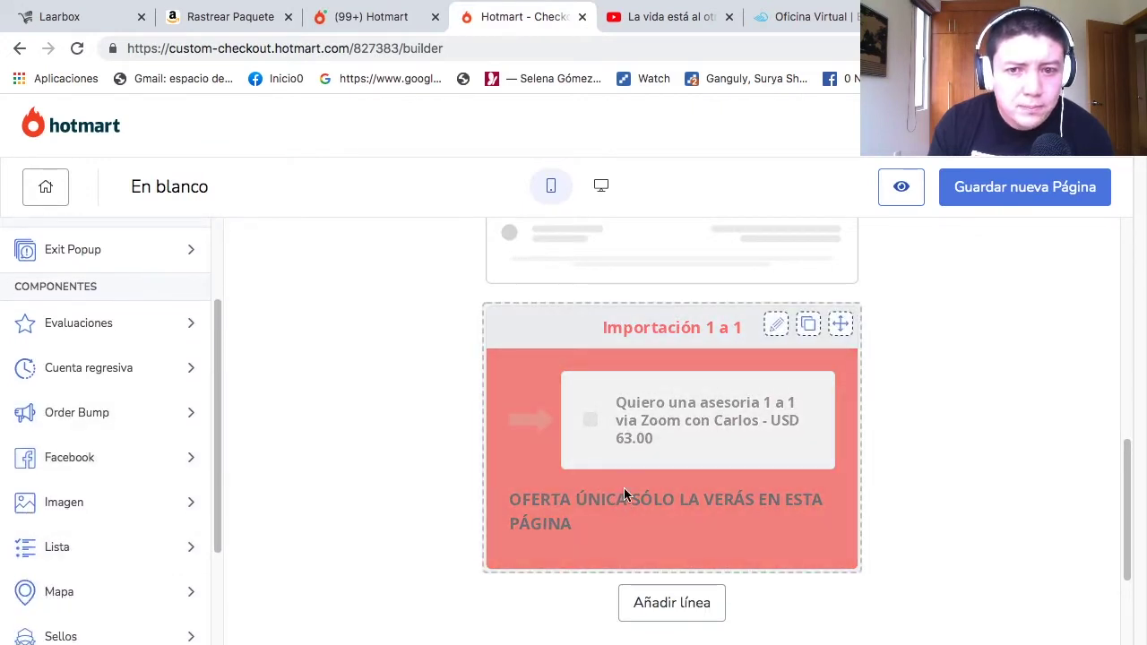
pyautogui.click(769, 327)
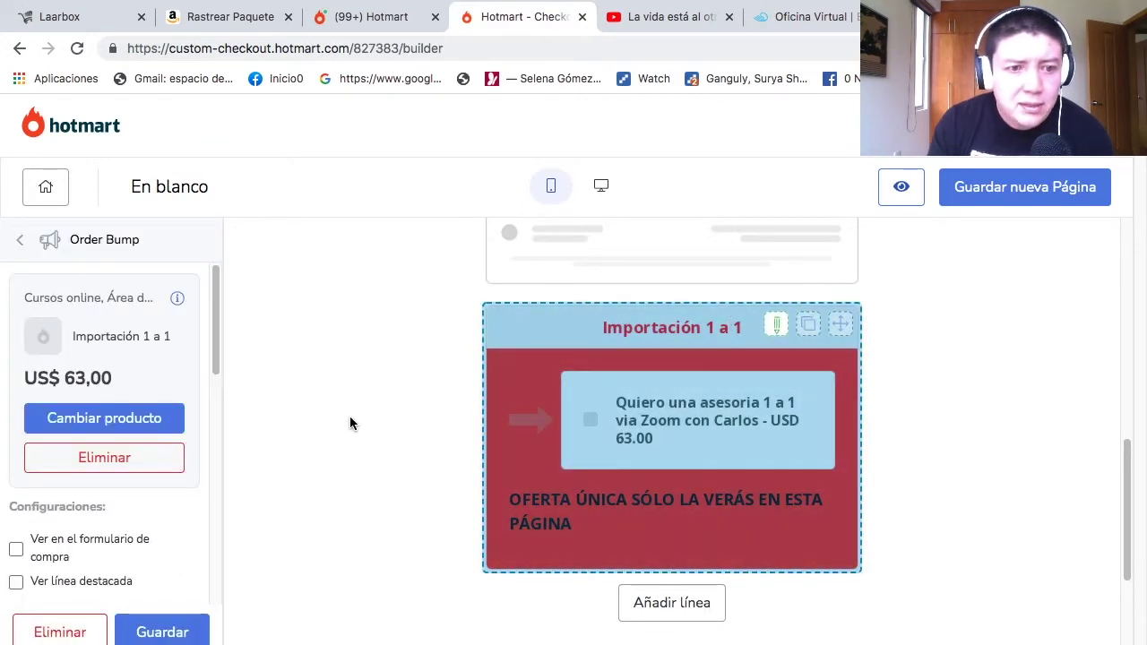
pyautogui.scroll(-5, 119, 469)
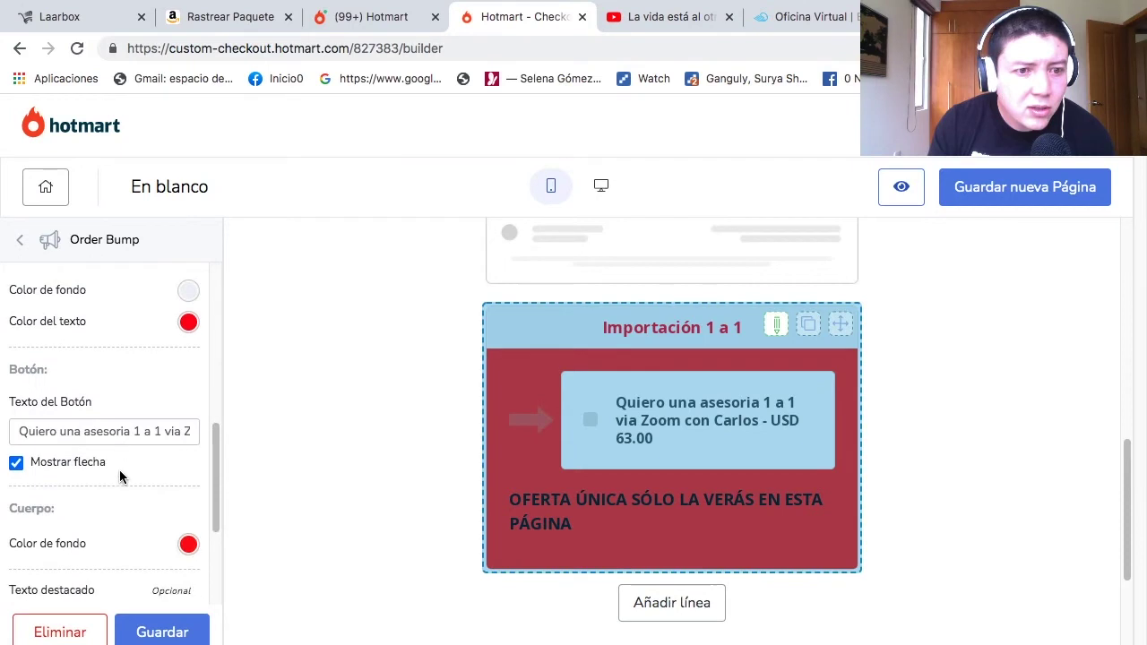
pyautogui.scroll(-3, 119, 477)
pyautogui.click(106, 531)
pyautogui.scroll(-1, 106, 530)
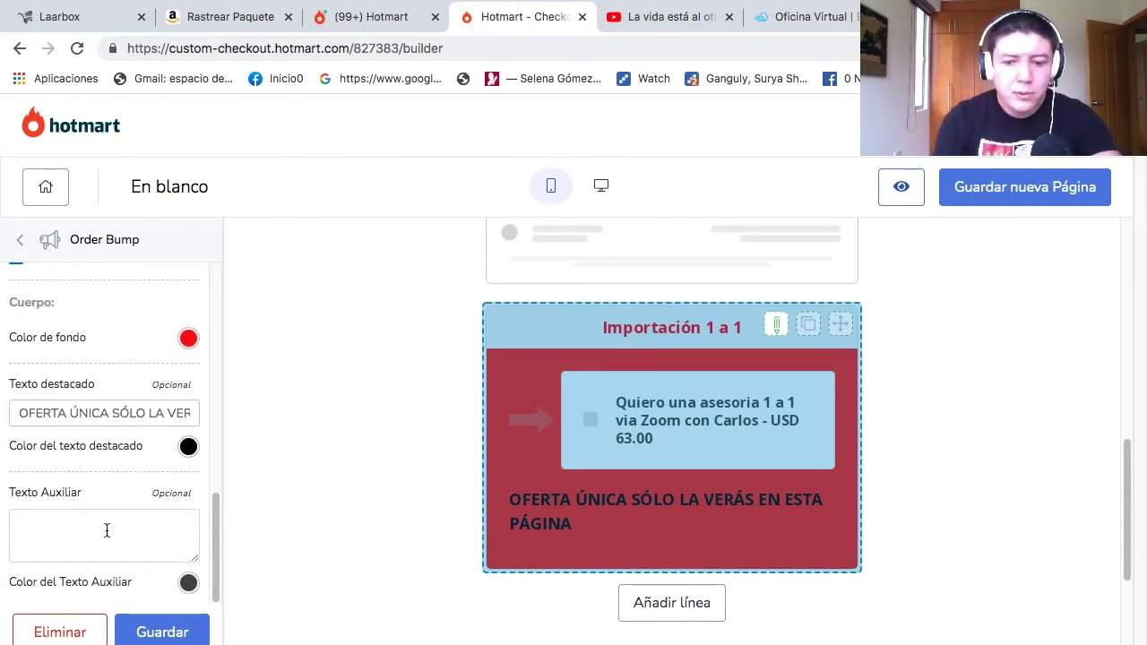
pyautogui.write('Obtén una asesoría 1 a 1 con Carlos totalmente en')
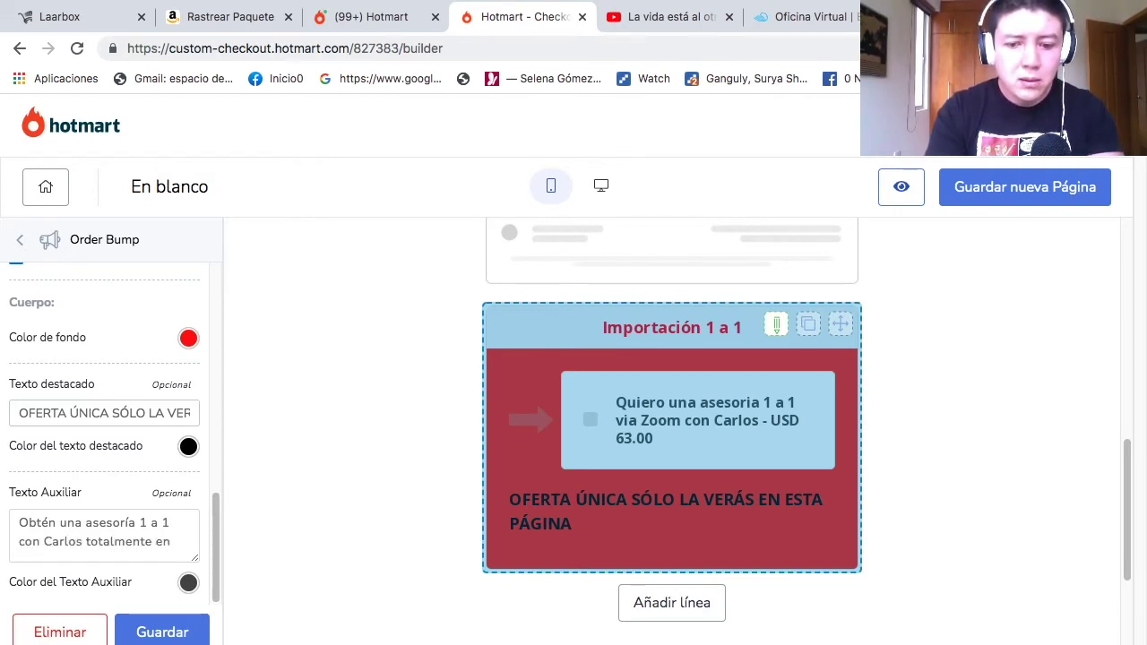
pyautogui.scroll(-2, 179, 541)
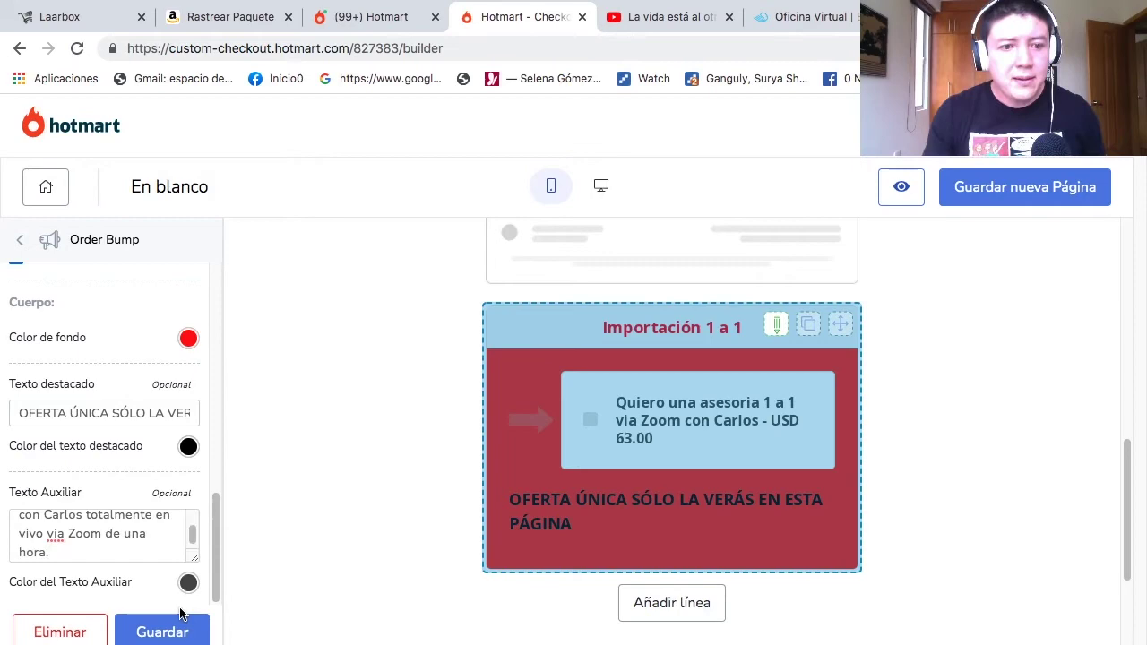
pyautogui.click(165, 549)
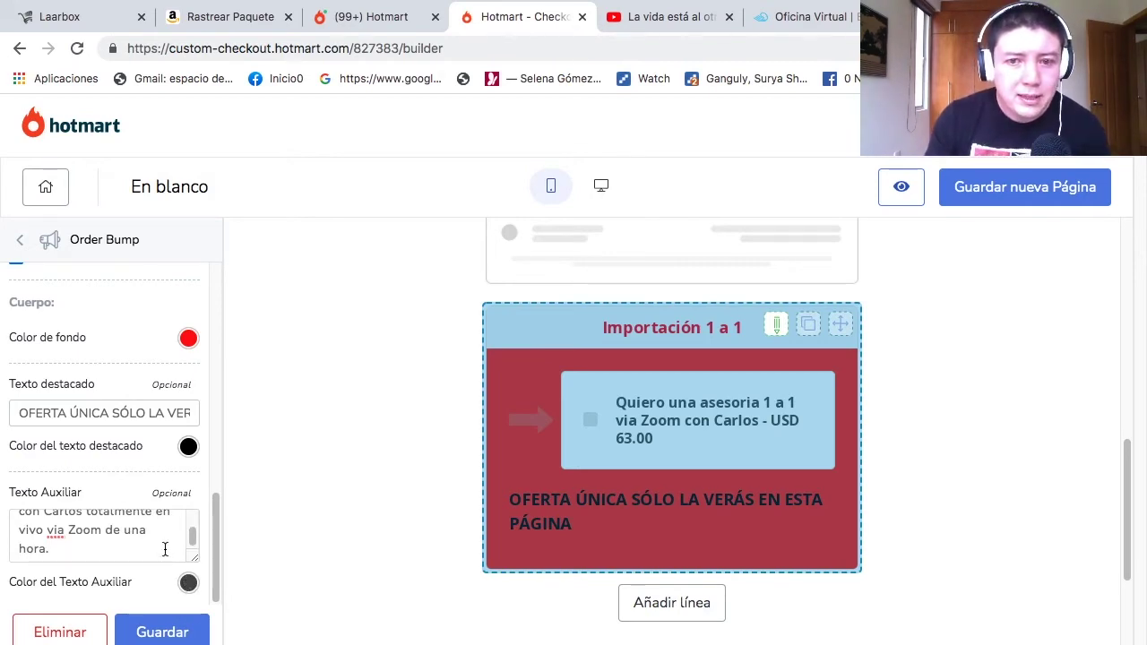
pyautogui.click(162, 632)
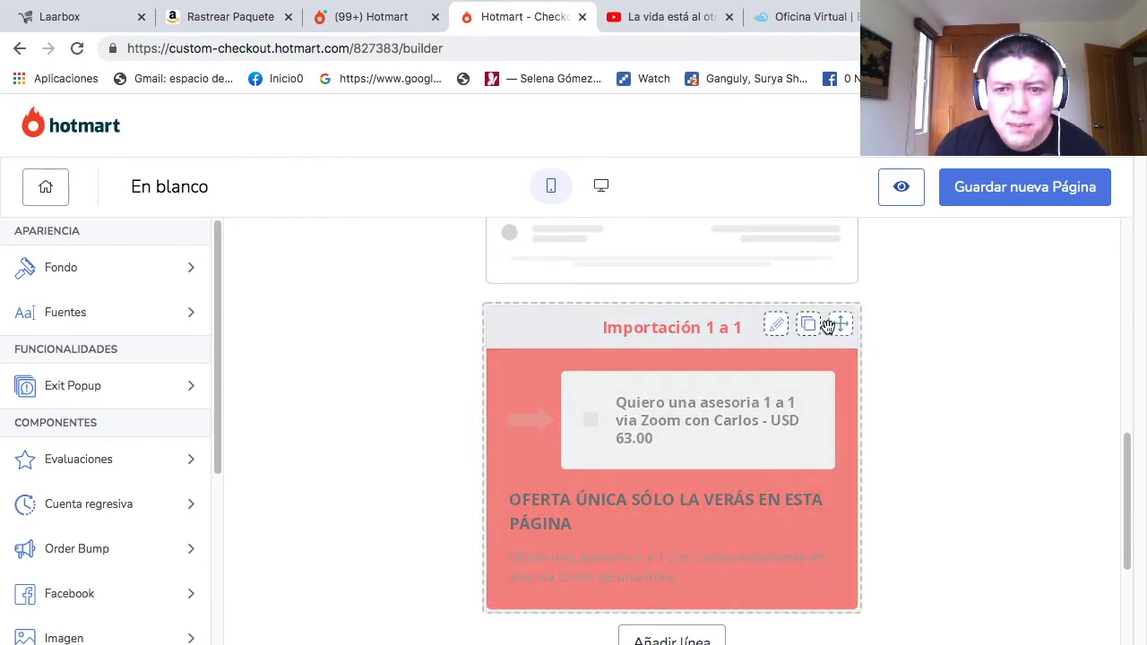
# - Set the Order Bump's Color del Texto Auxiliar to white #FFFFFF and save the component
pyautogui.click(777, 332)
pyautogui.scroll(-5, 145, 517)
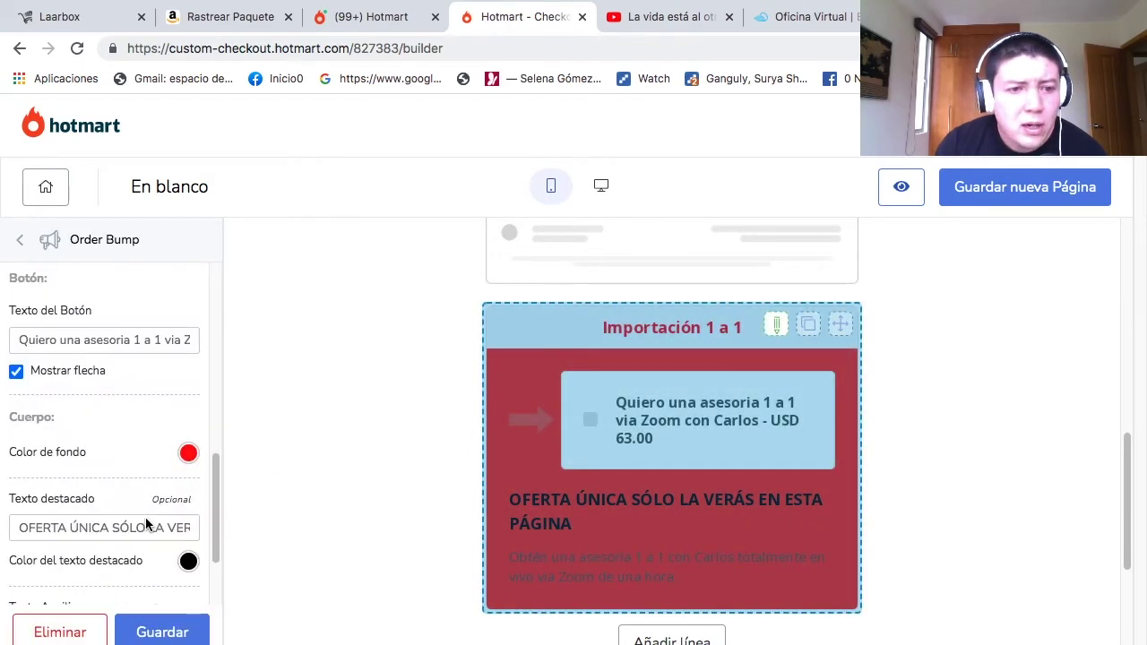
pyautogui.scroll(-2, 145, 517)
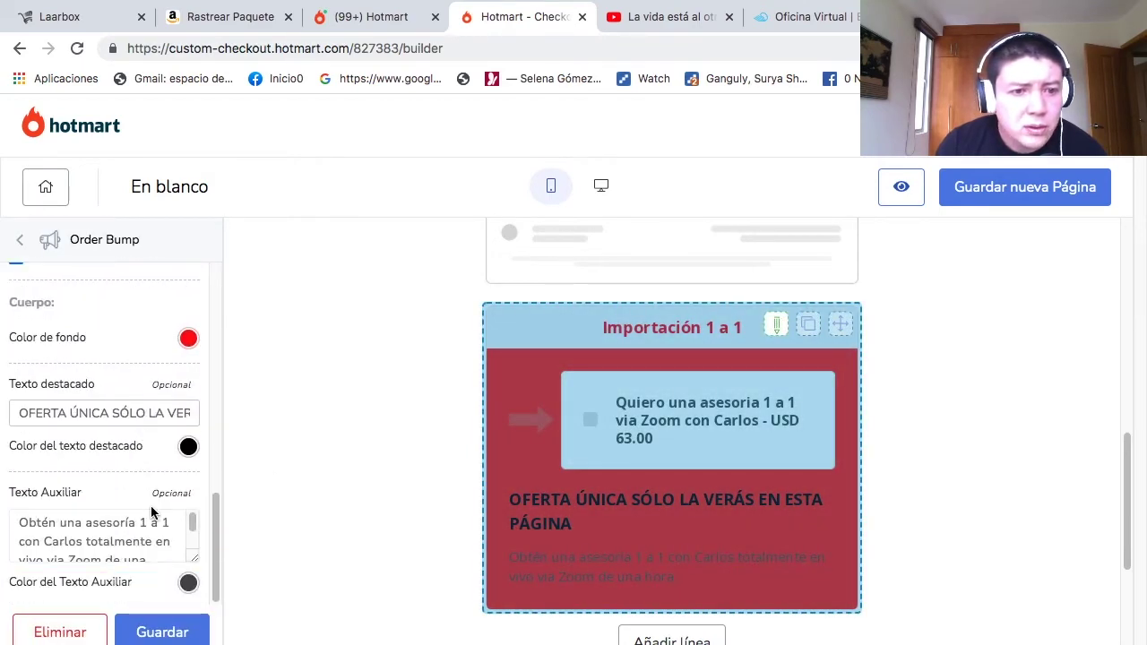
pyautogui.click(188, 584)
pyautogui.moveTo(246, 276); pyautogui.dragTo(189, 215)
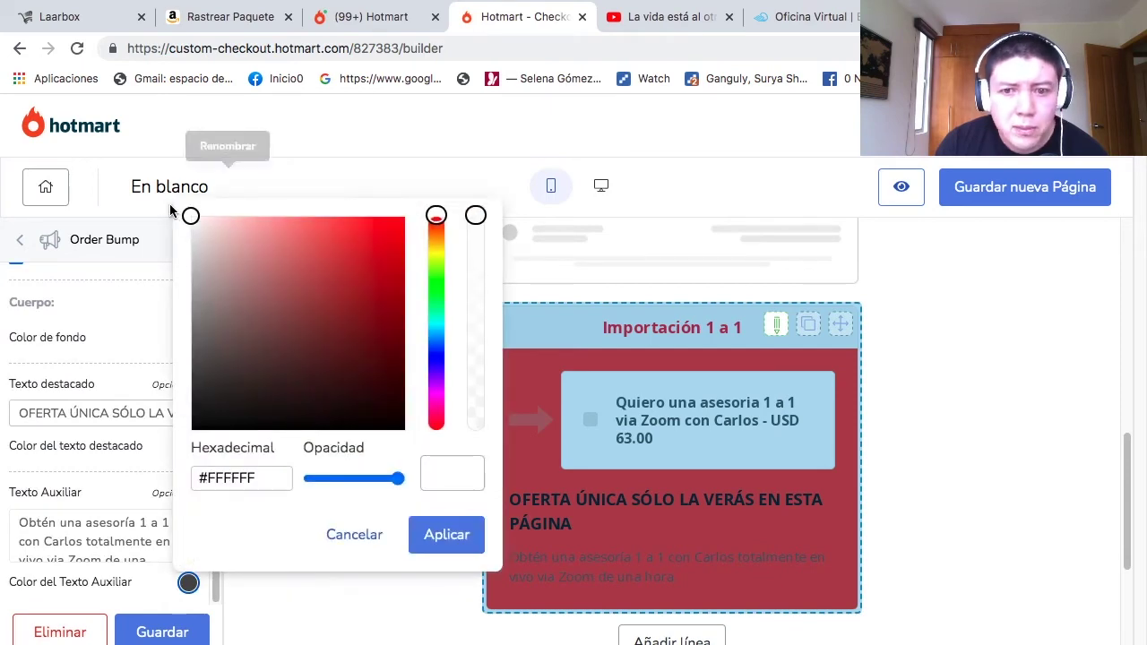
pyautogui.click(399, 530)
pyautogui.click(162, 631)
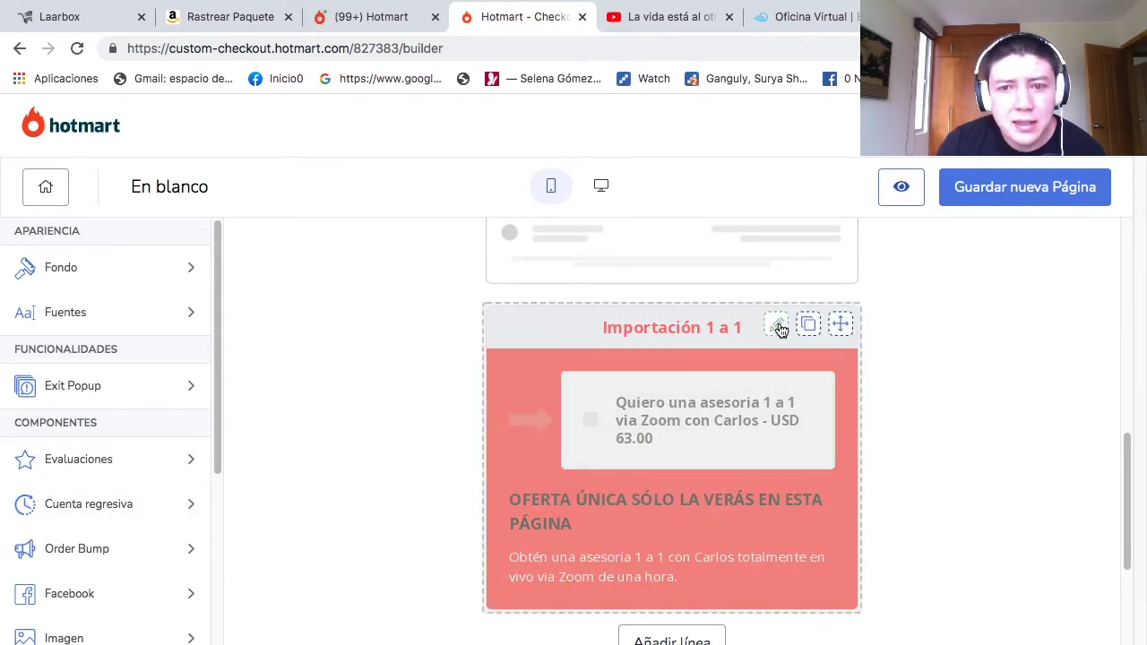
pyautogui.click(776, 326)
pyautogui.click(163, 630)
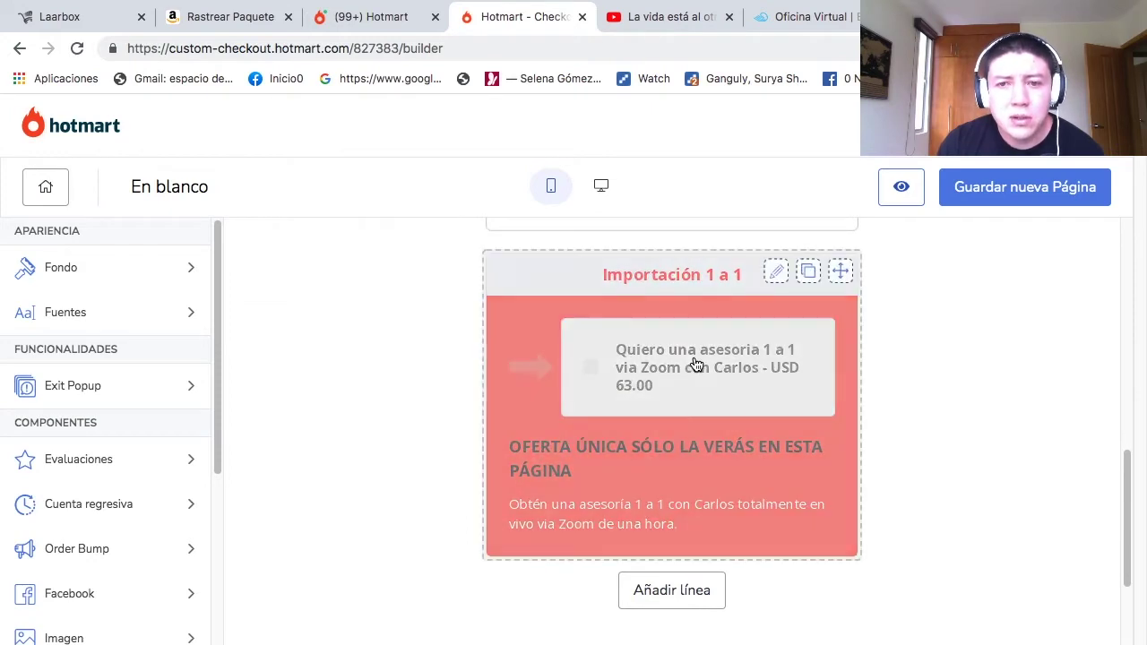
# - Enable Ver línea destacada in the Importación 1 a 1 Order Bump's settings and save the component
pyautogui.scroll(5, 668, 359)
pyautogui.scroll(-4, 673, 391)
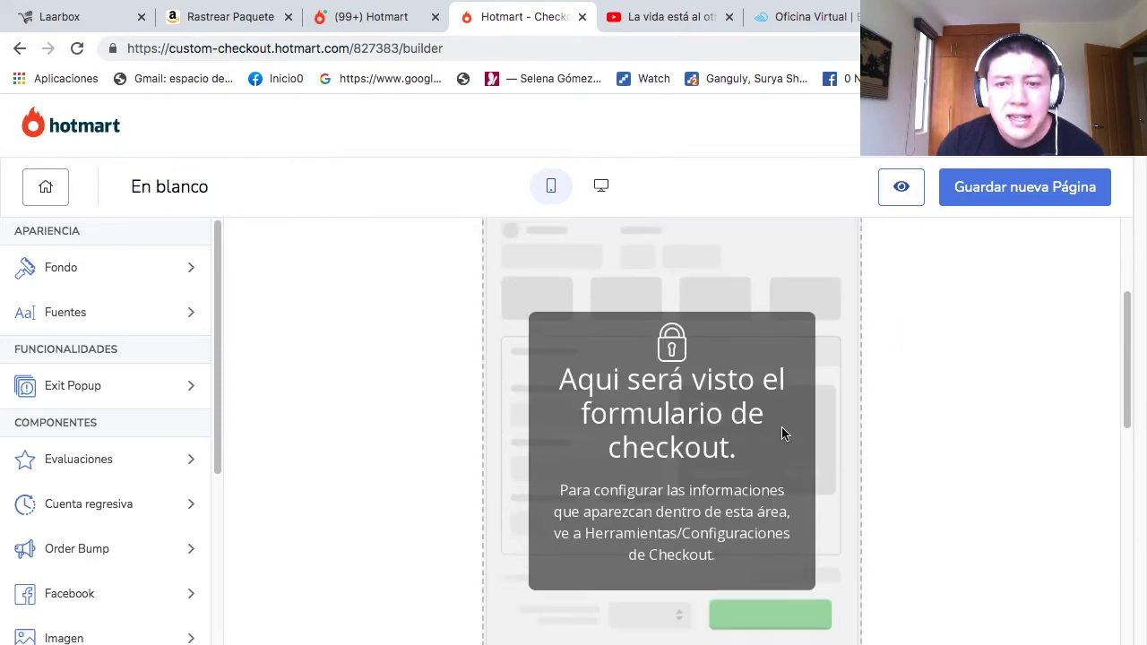
pyautogui.scroll(-2, 810, 418)
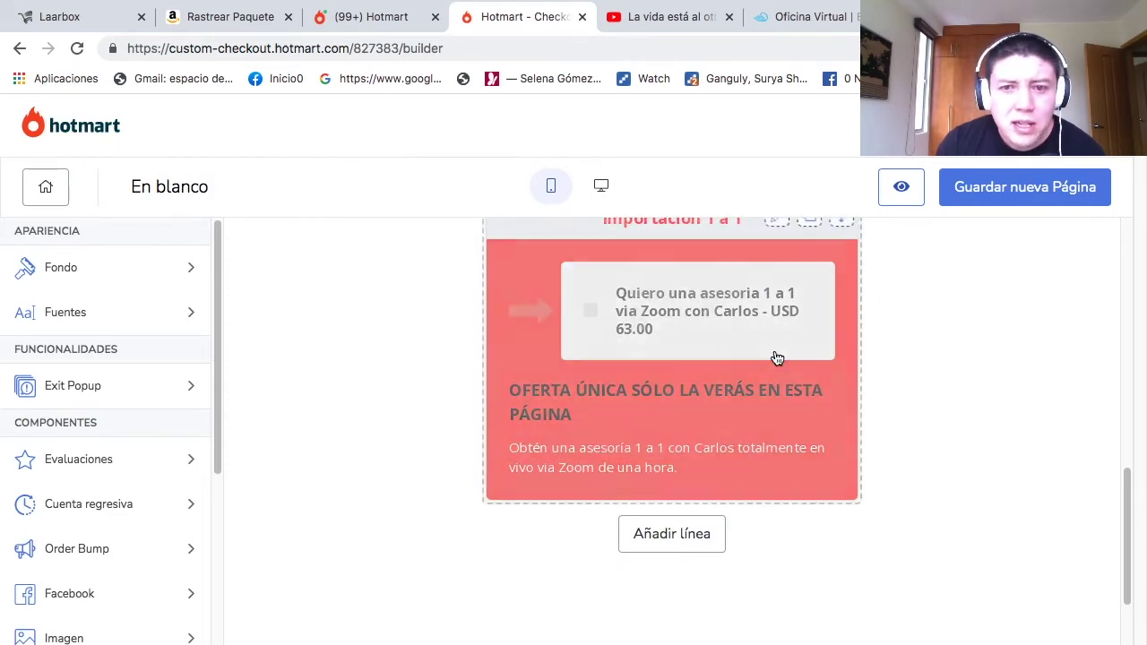
pyautogui.scroll(1, 778, 259)
pyautogui.click(776, 231)
pyautogui.scroll(-3, 111, 505)
pyautogui.click(17, 402)
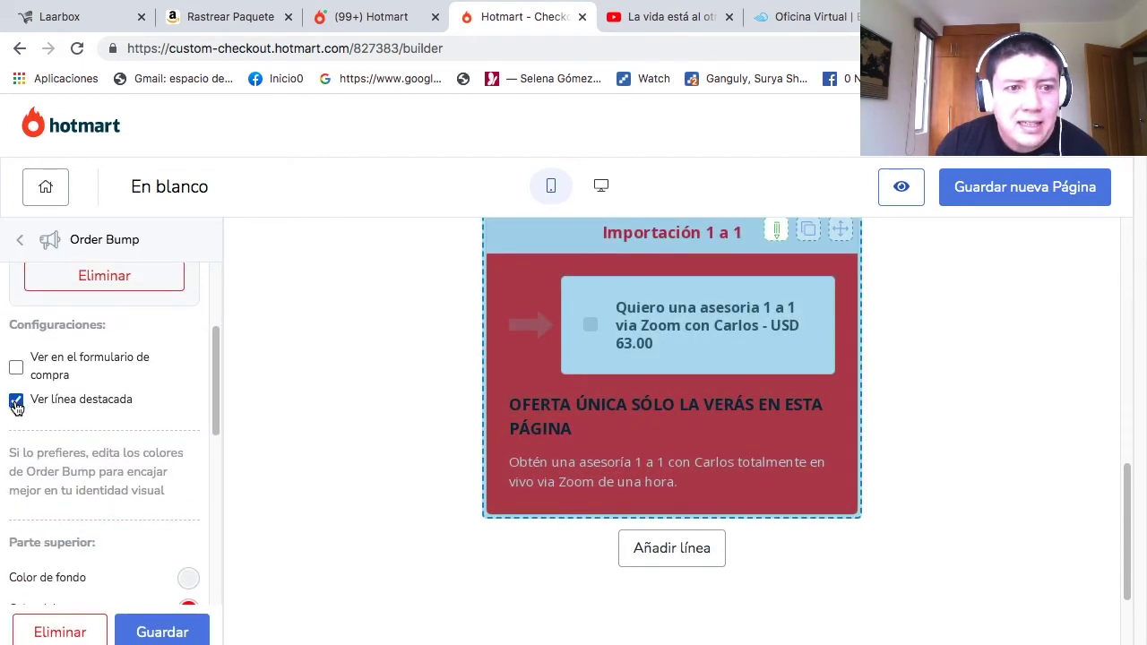
pyautogui.click(162, 632)
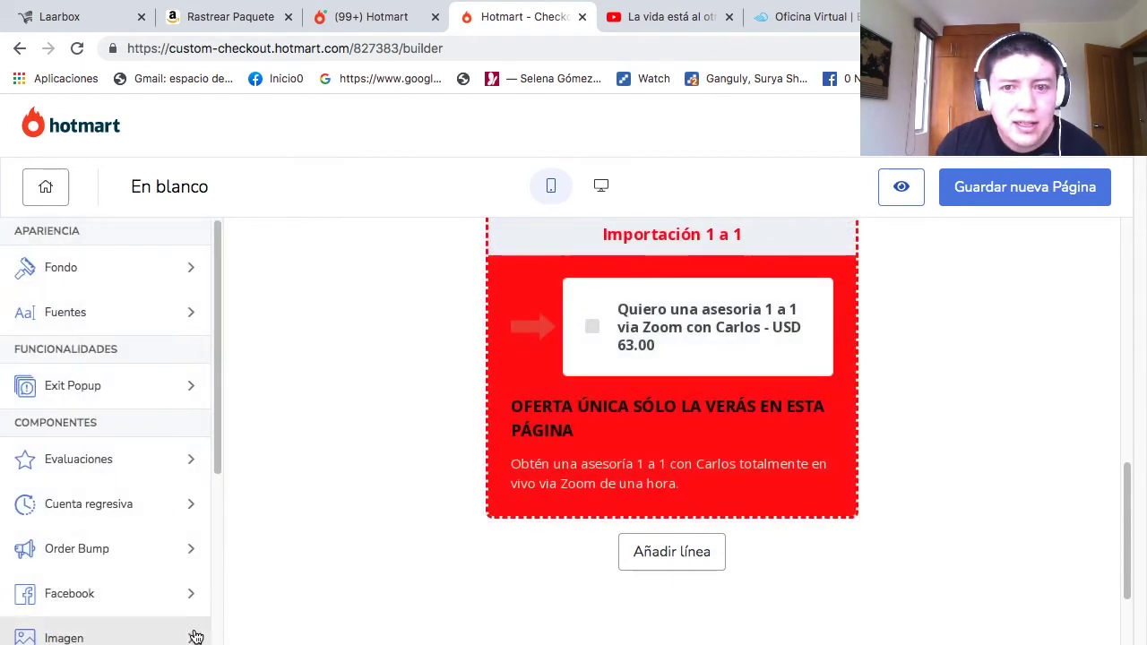
# - Examine the styled Order Bump below the checkout form and the remaining components available for the page
pyautogui.scroll(2, 451, 503)
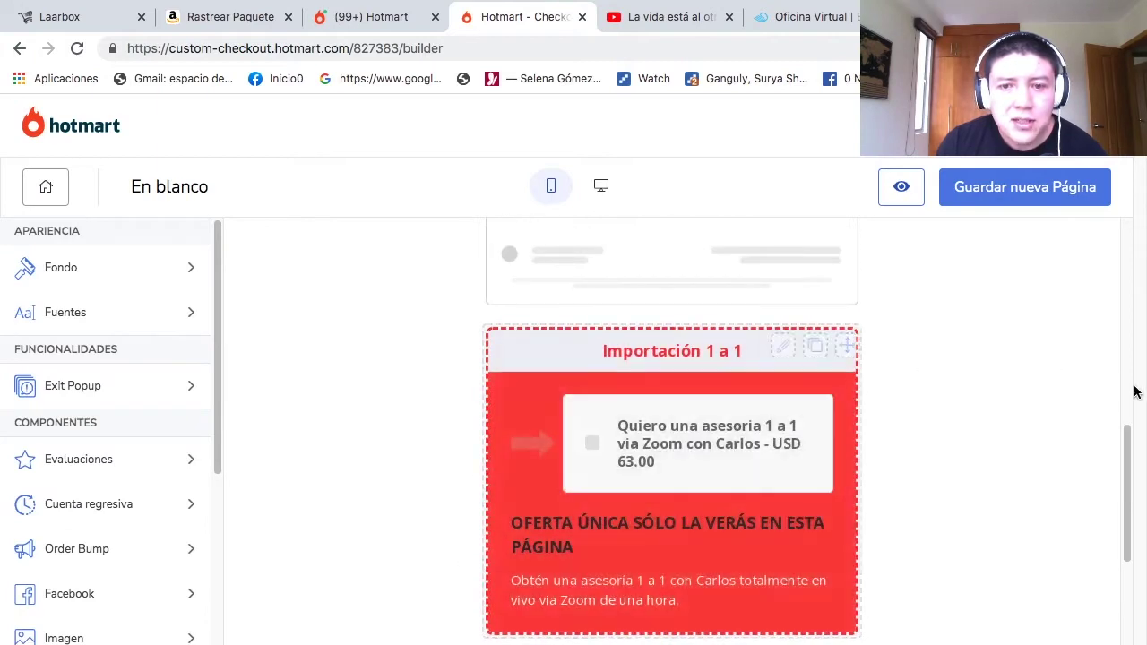
pyautogui.scroll(-2, 1034, 437)
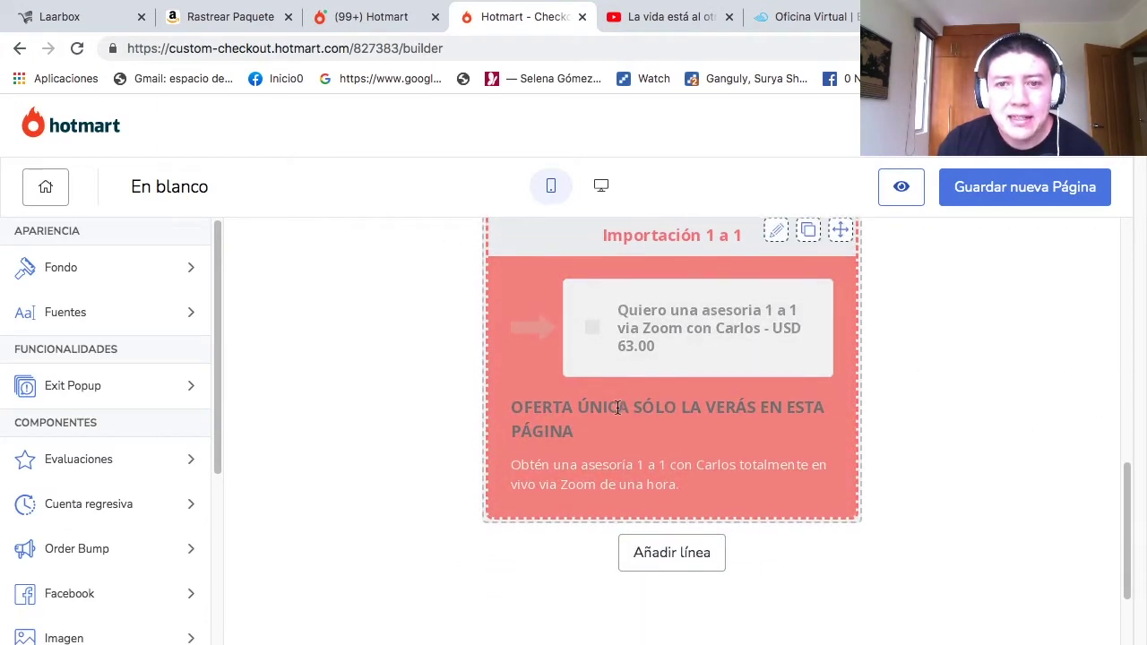
pyautogui.scroll(1, 452, 300)
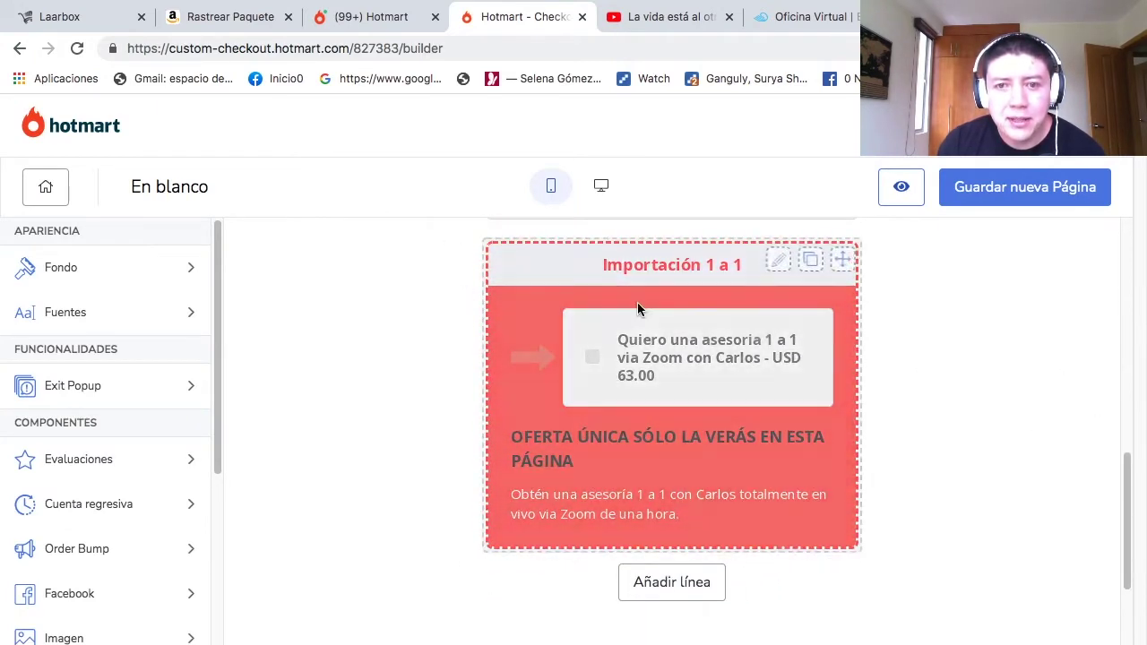
pyautogui.scroll(1, 581, 309)
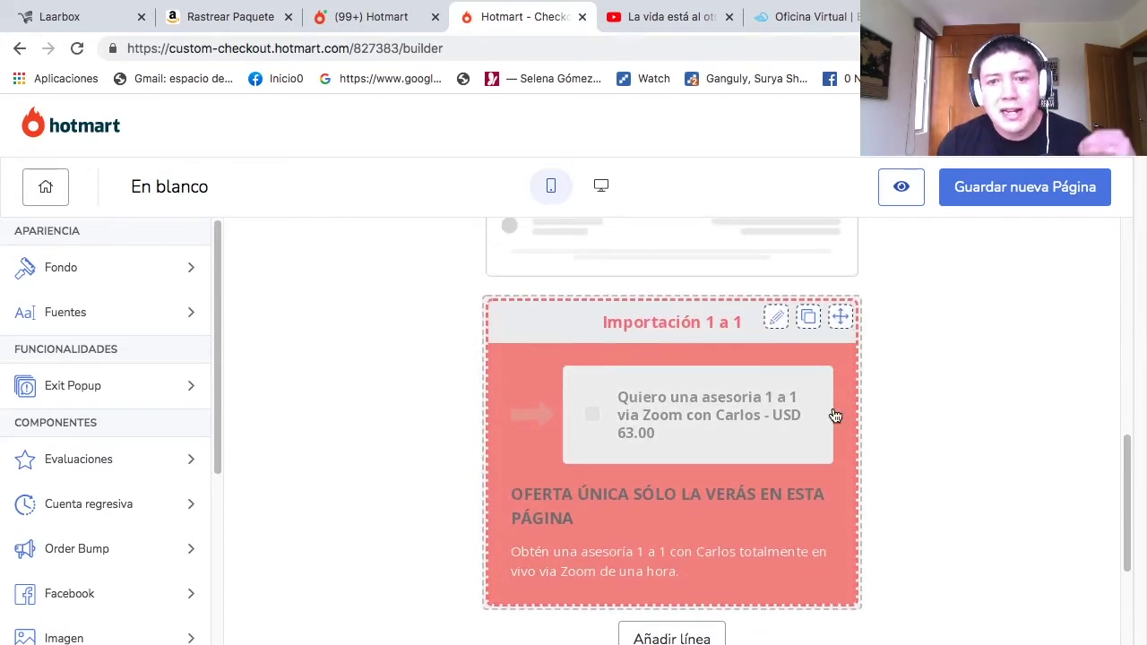
pyautogui.scroll(-1, 757, 442)
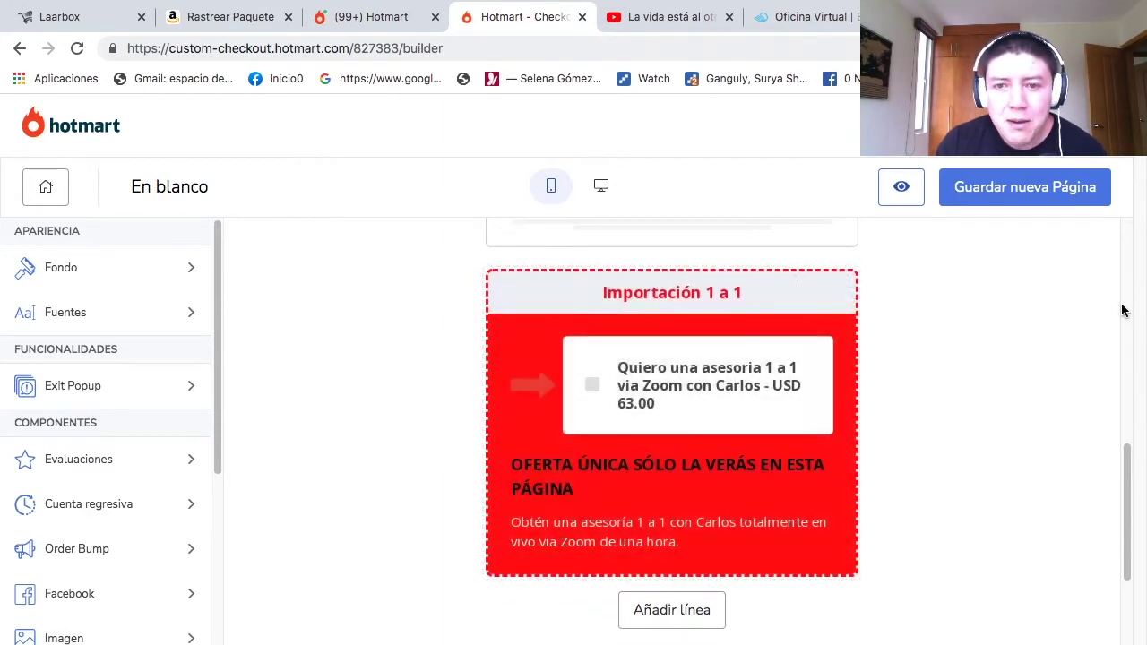
pyautogui.scroll(10, 744, 345)
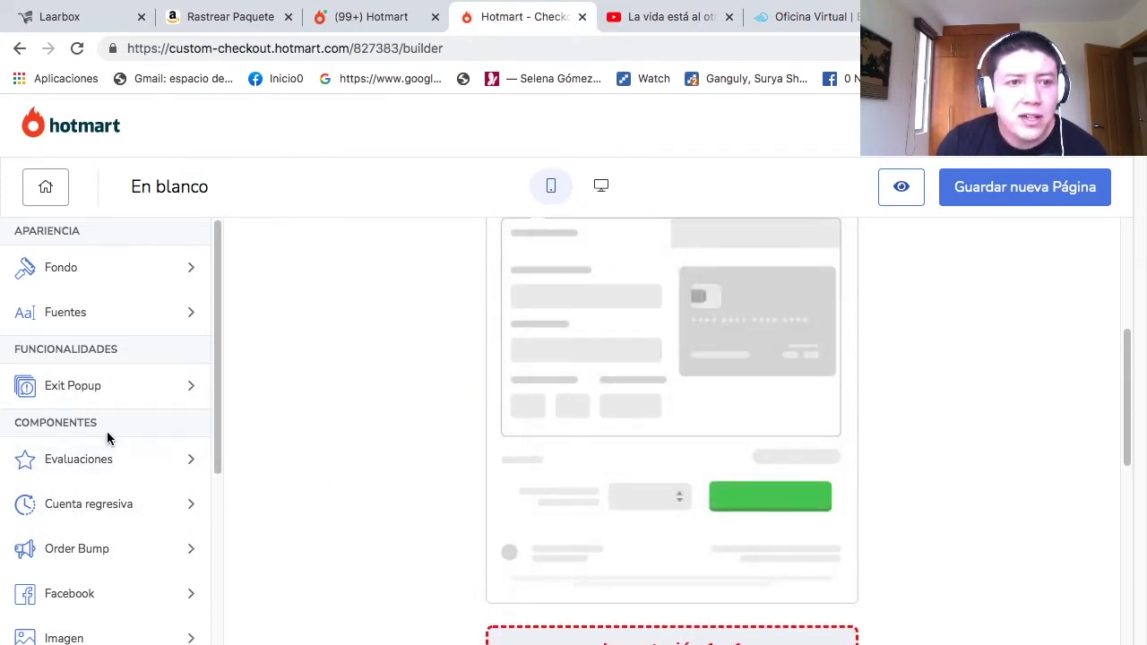
pyautogui.scroll(-5, 109, 438)
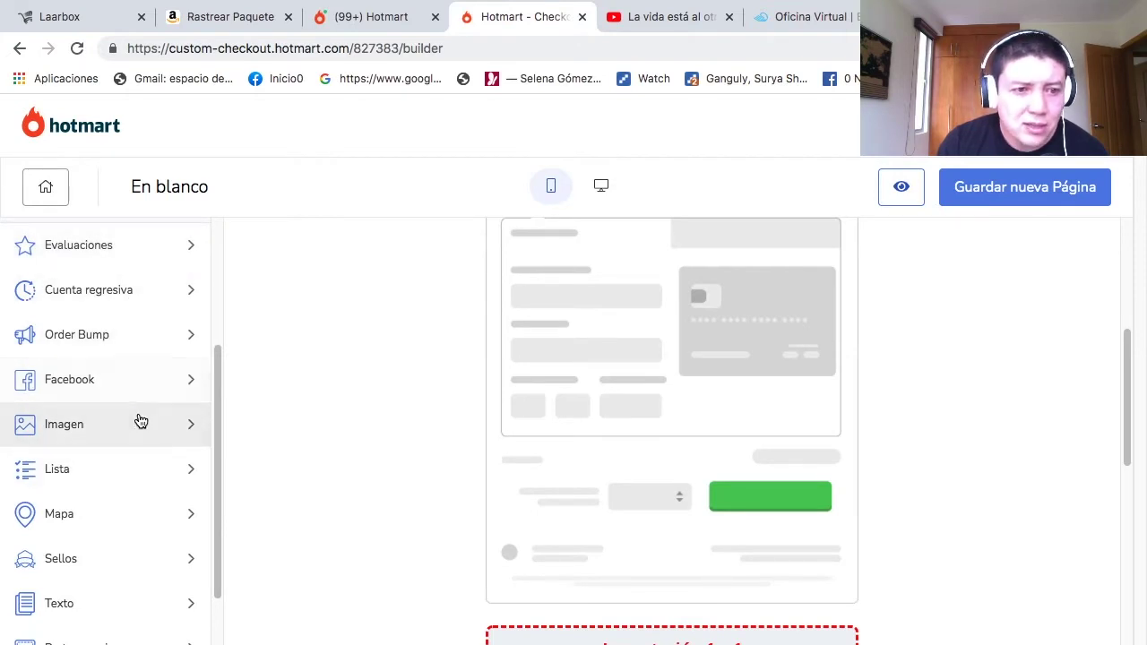
pyautogui.scroll(-2, 139, 417)
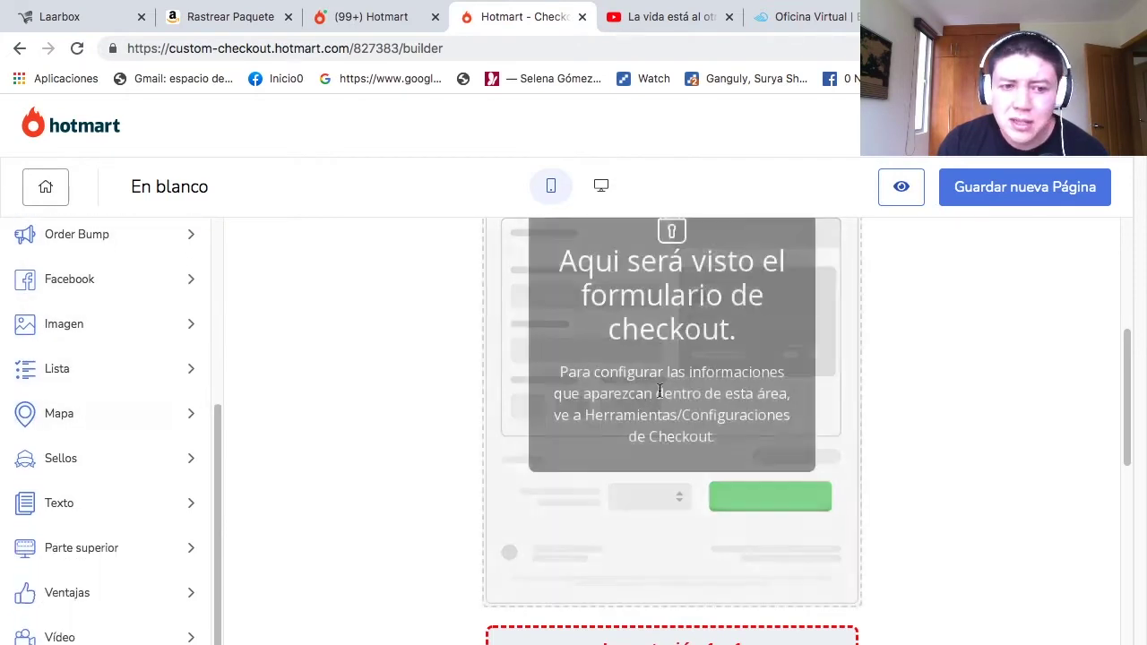
pyautogui.scroll(-8, 758, 419)
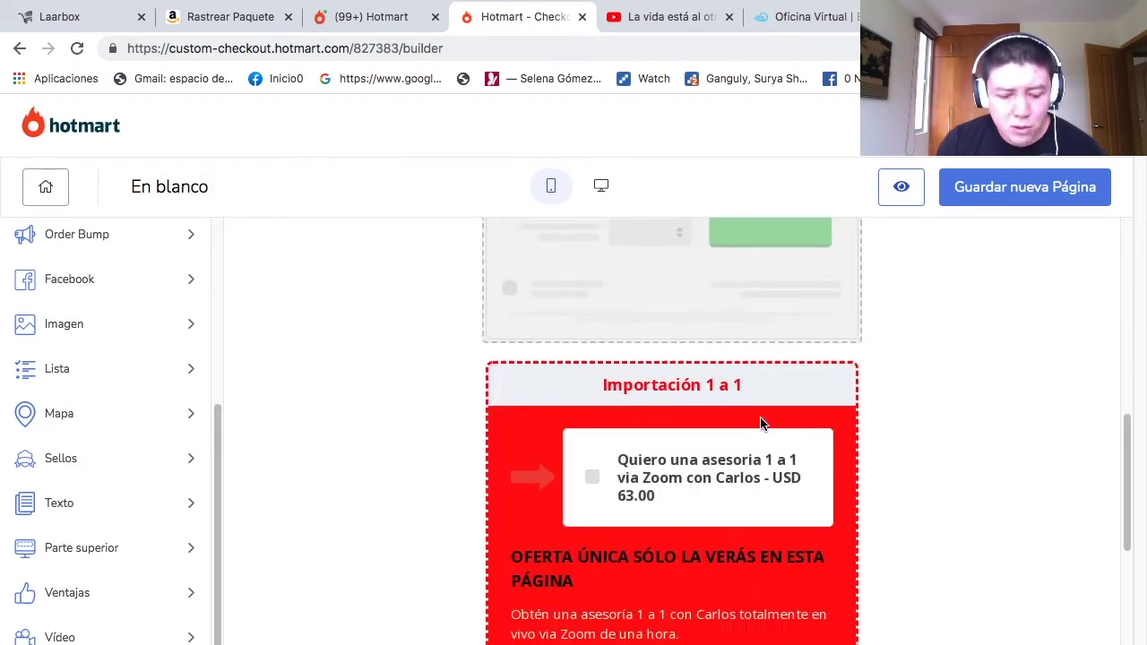
pyautogui.scroll(2, 806, 394)
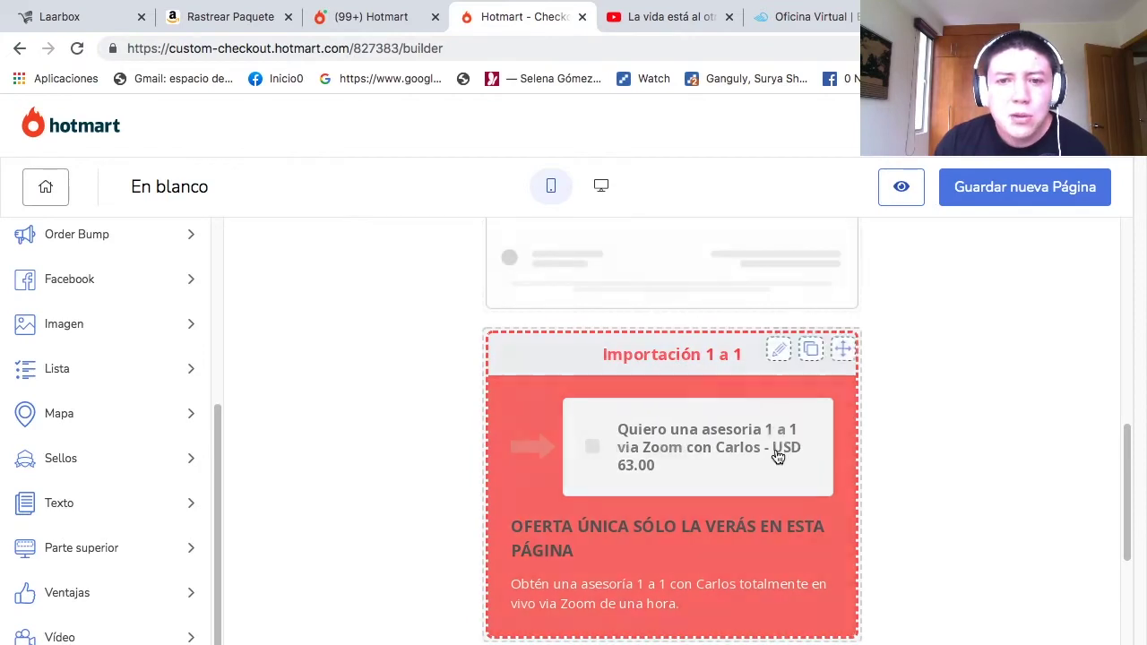
pyautogui.scroll(2, 346, 362)
pyautogui.scroll(2, 345, 366)
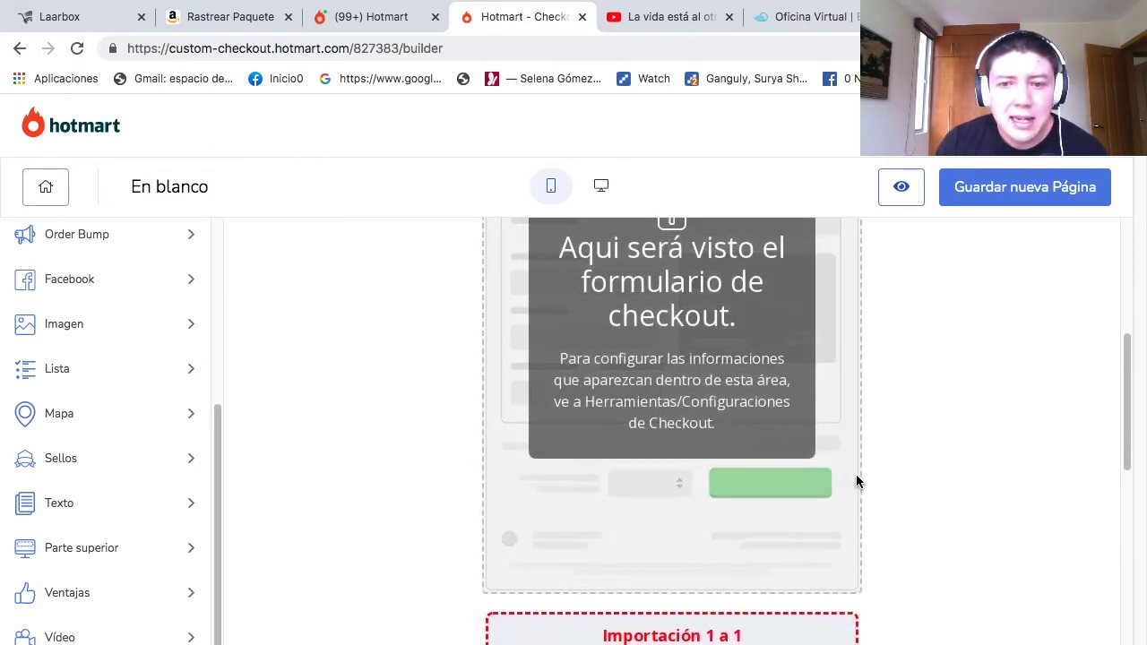
pyautogui.scroll(-4, 856, 474)
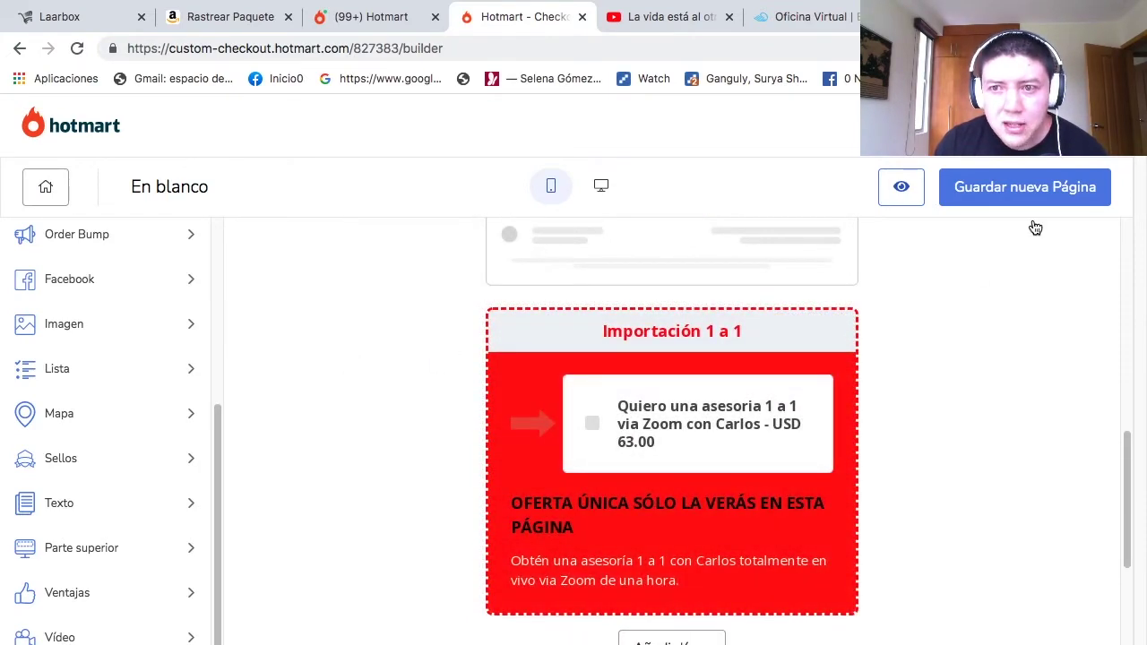
# - Save the new page and publish it with the Definir como estándar option
pyautogui.click(1073, 193)
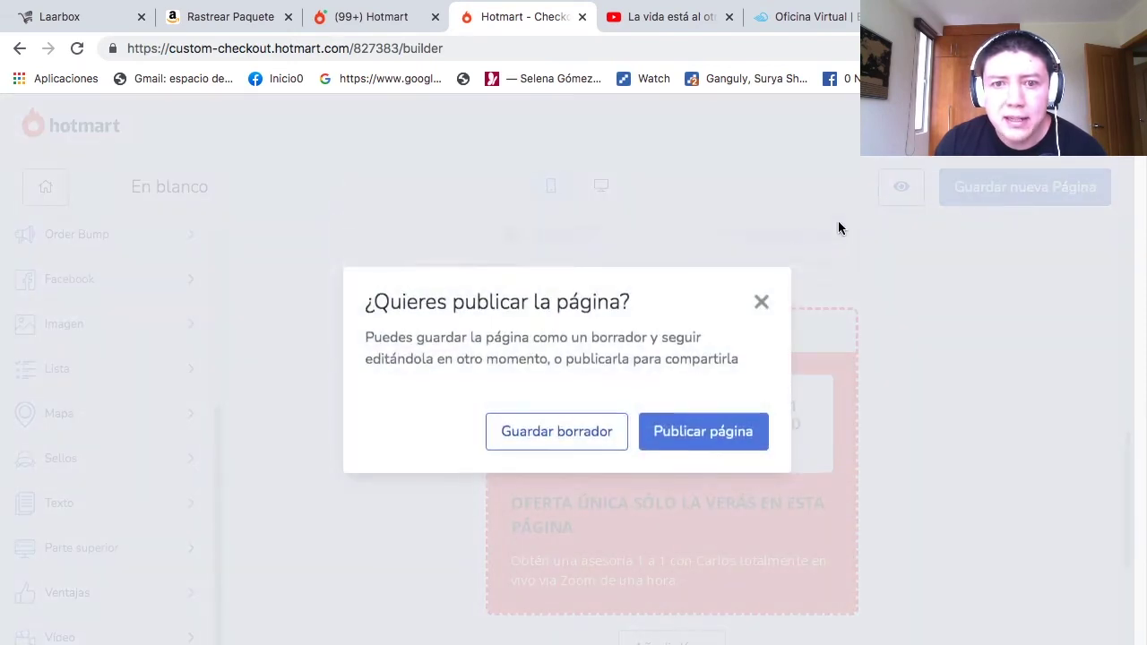
pyautogui.moveTo(391, 304); pyautogui.dragTo(630, 305)
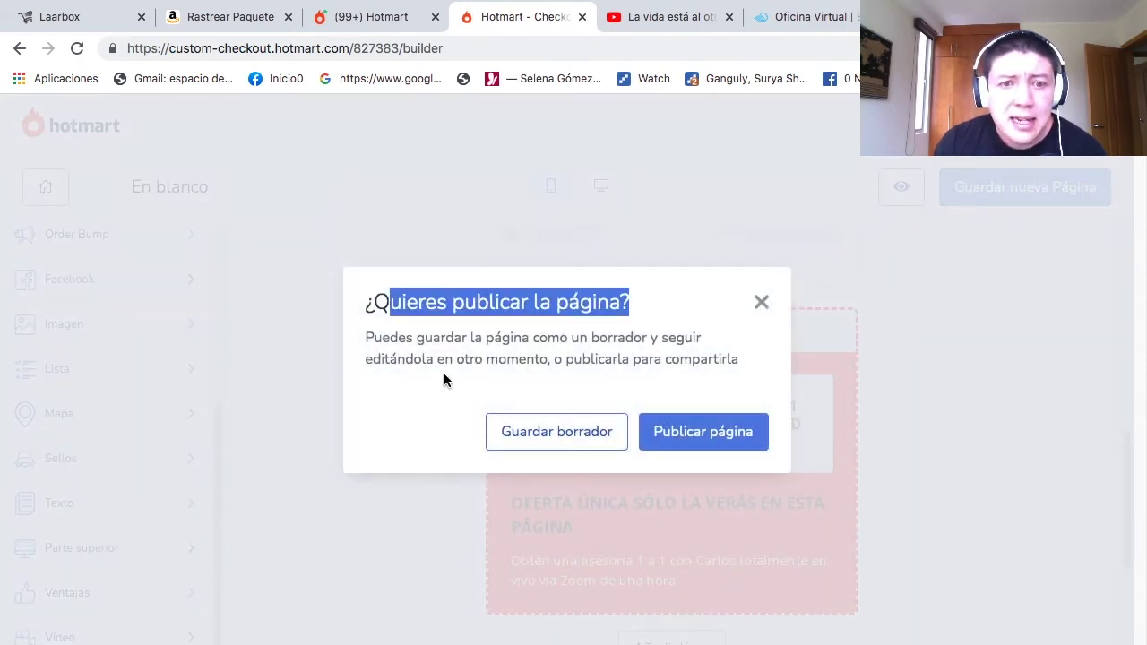
pyautogui.moveTo(444, 340); pyautogui.dragTo(709, 368)
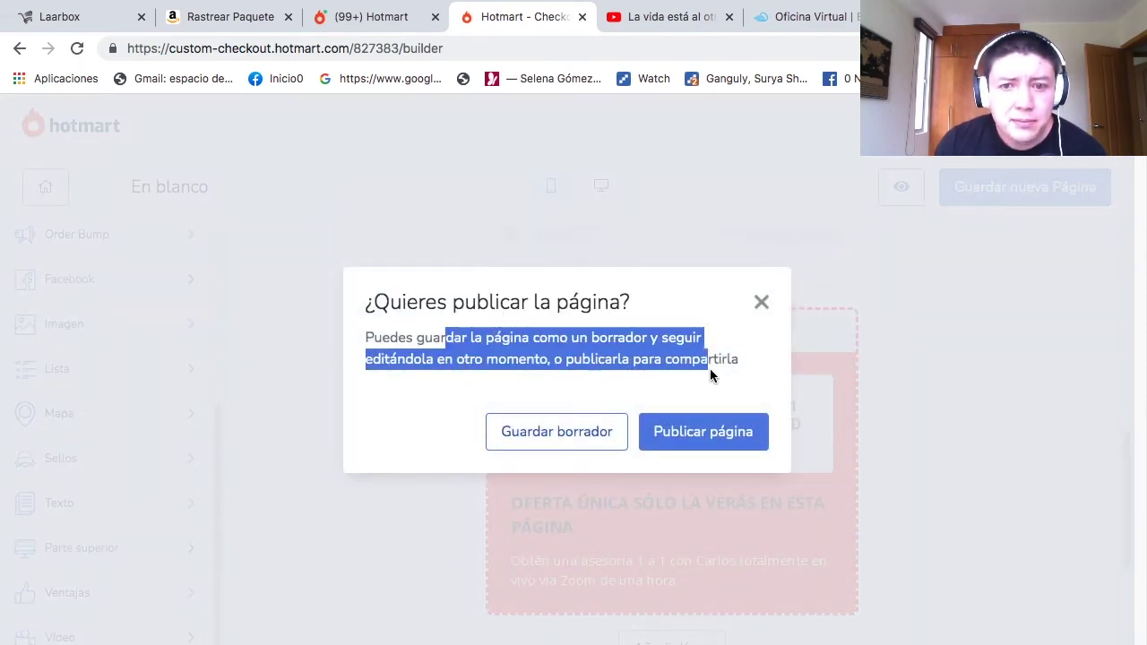
pyautogui.click(734, 433)
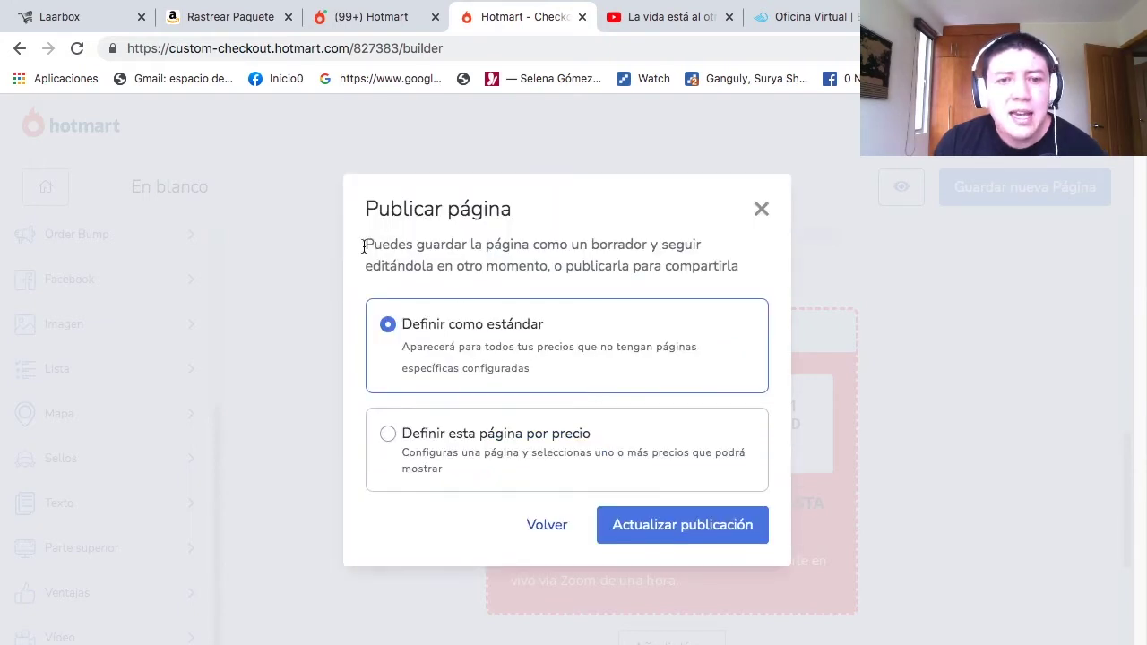
pyautogui.click(748, 528)
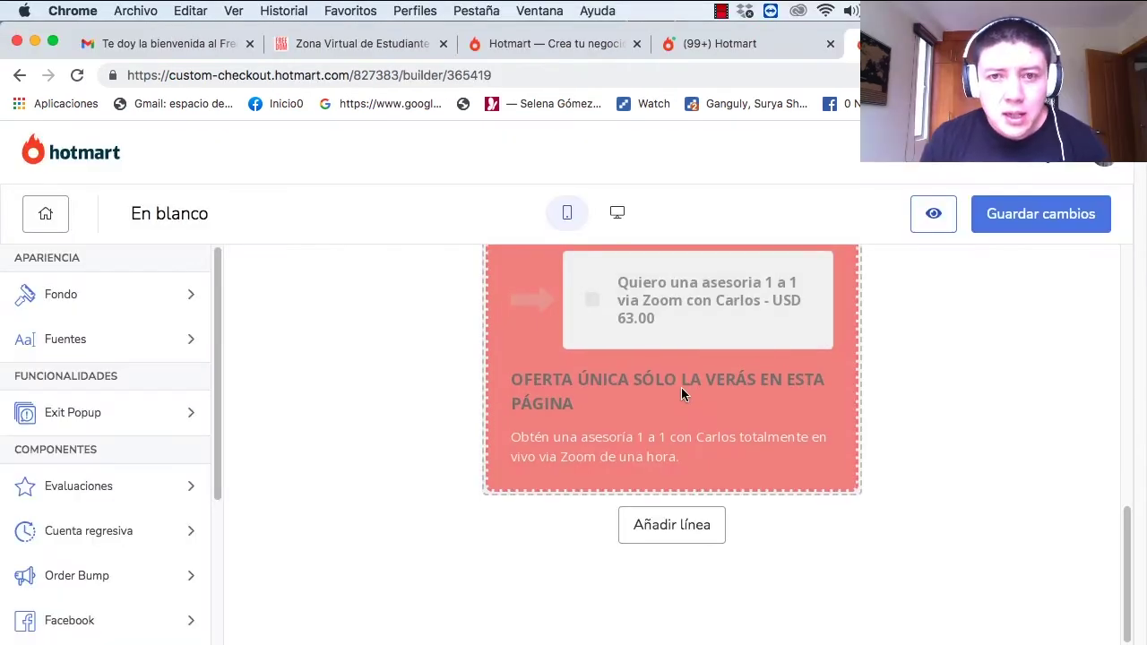
pyautogui.scroll(3, 681, 387)
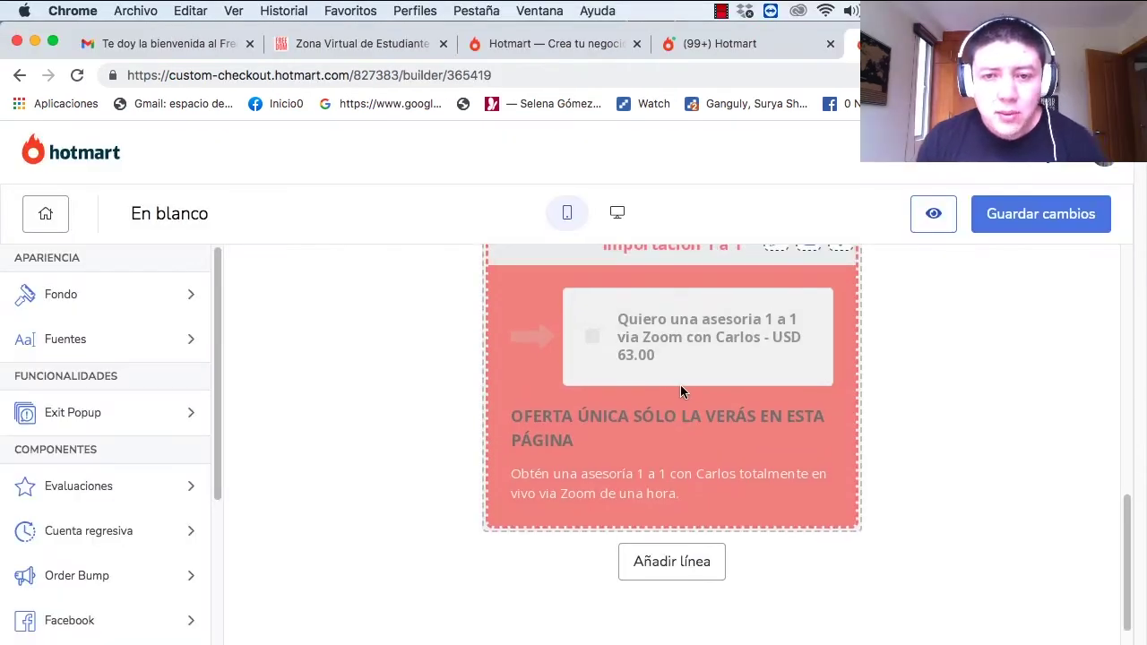
# - Examine the Importación 1 a 1 Order Bump and the checkout form above it in the mobile layout
pyautogui.scroll(3, 852, 376)
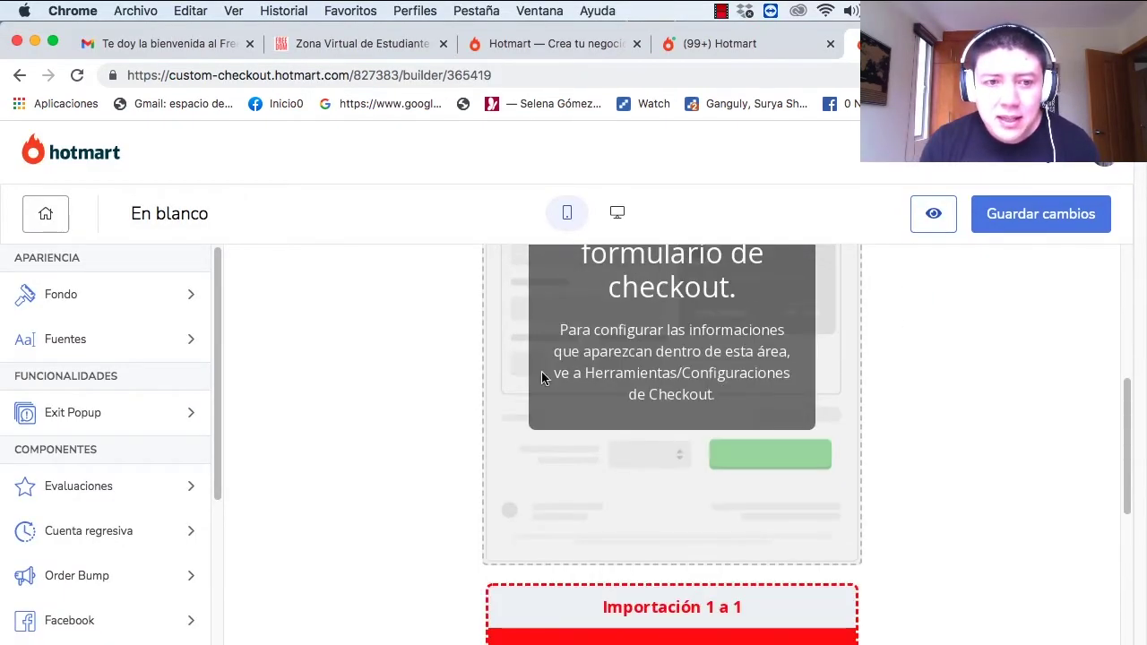
pyautogui.scroll(-3, 496, 453)
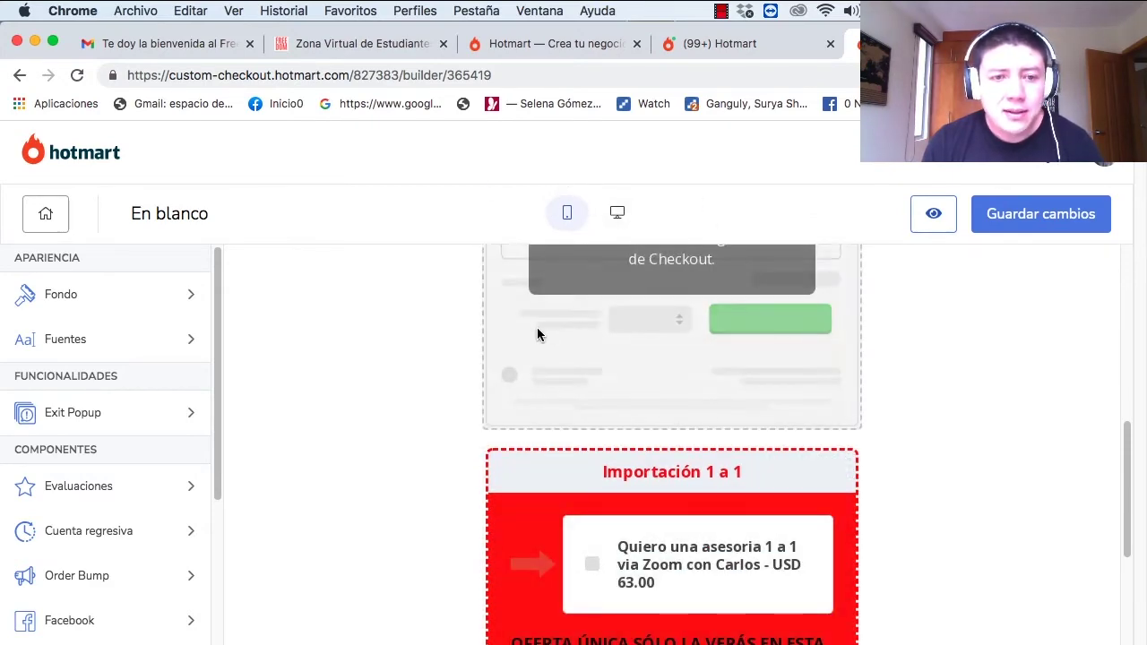
pyautogui.scroll(-3, 537, 305)
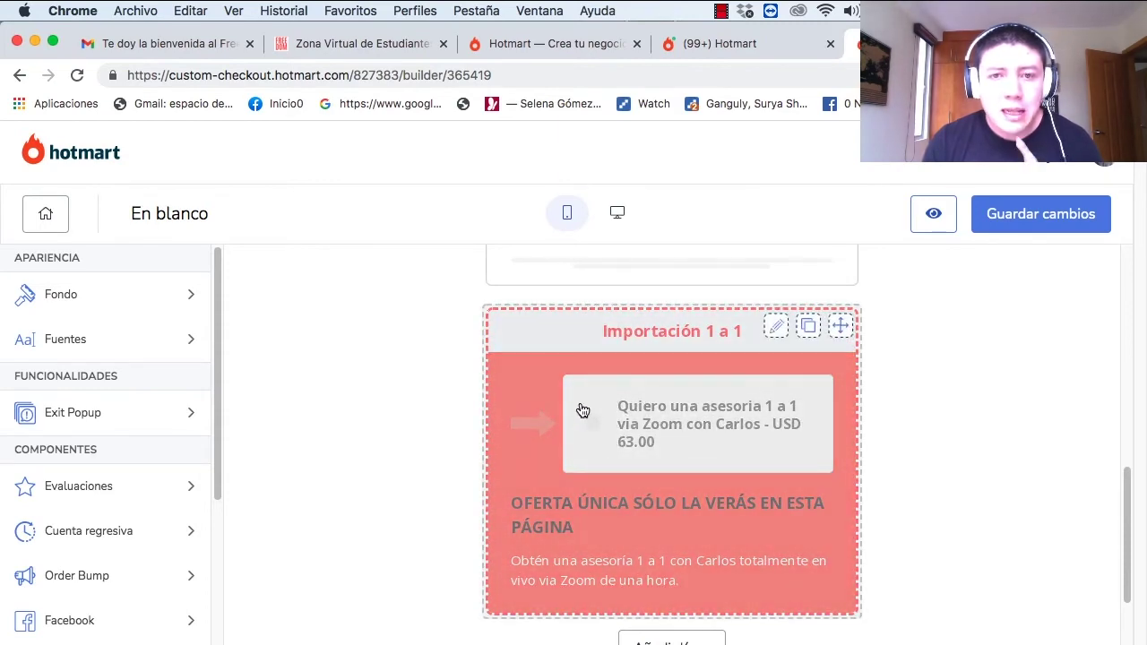
pyautogui.scroll(-1, 604, 456)
pyautogui.scroll(2, 609, 456)
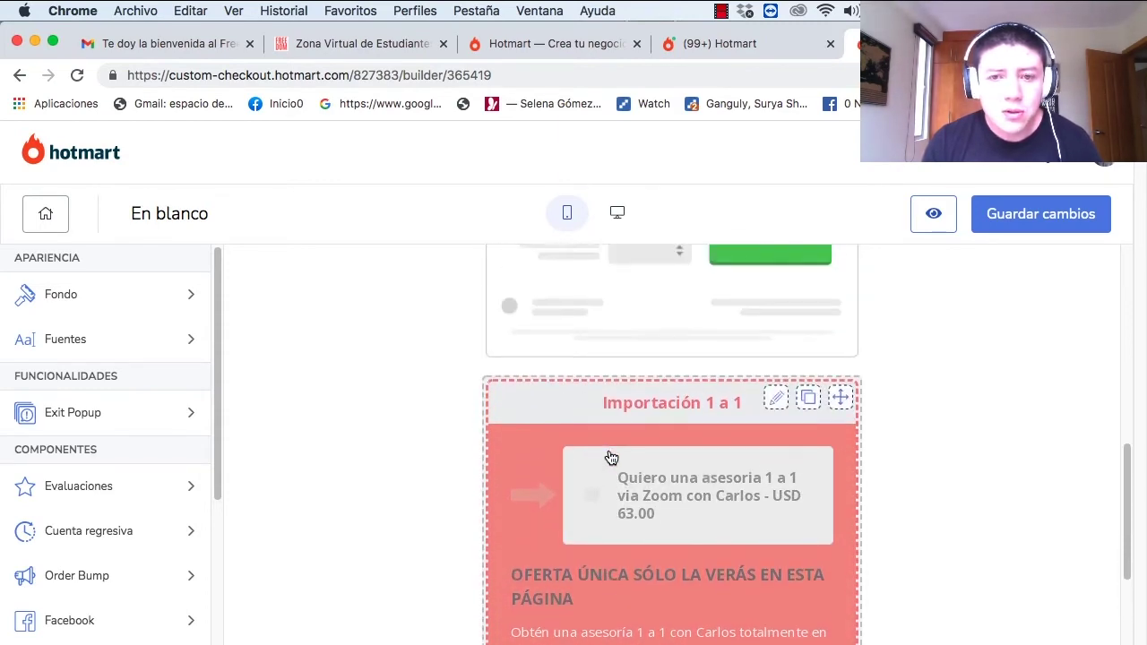
pyautogui.scroll(2, 656, 439)
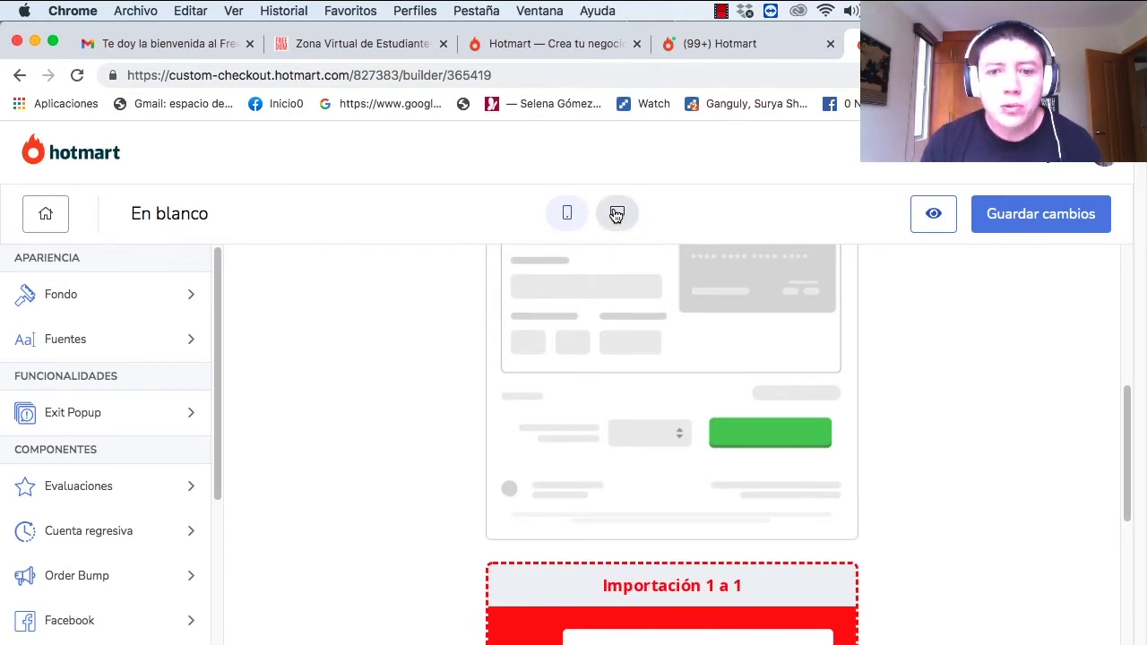
pyautogui.scroll(-3, 627, 379)
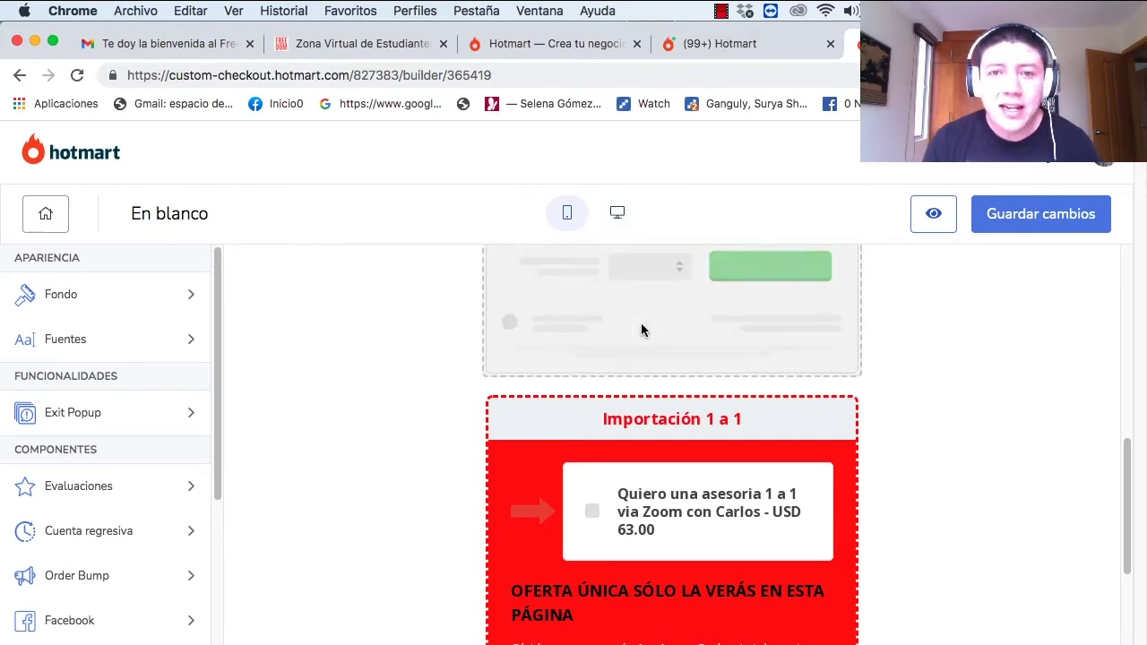
pyautogui.scroll(-4, 641, 329)
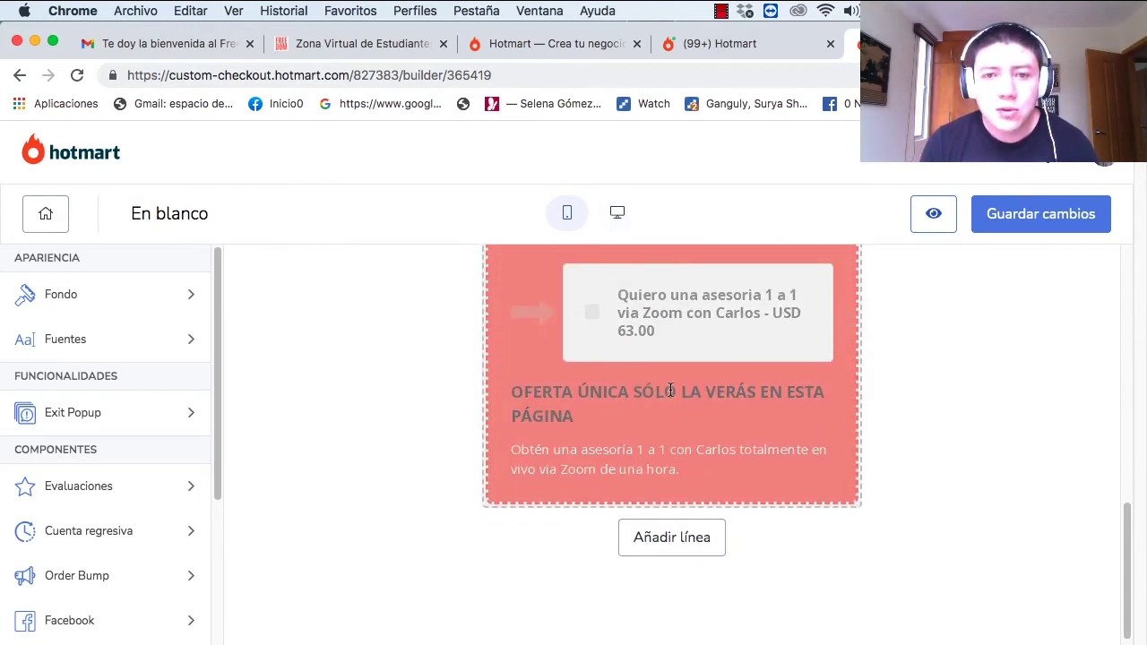
pyautogui.scroll(1, 538, 337)
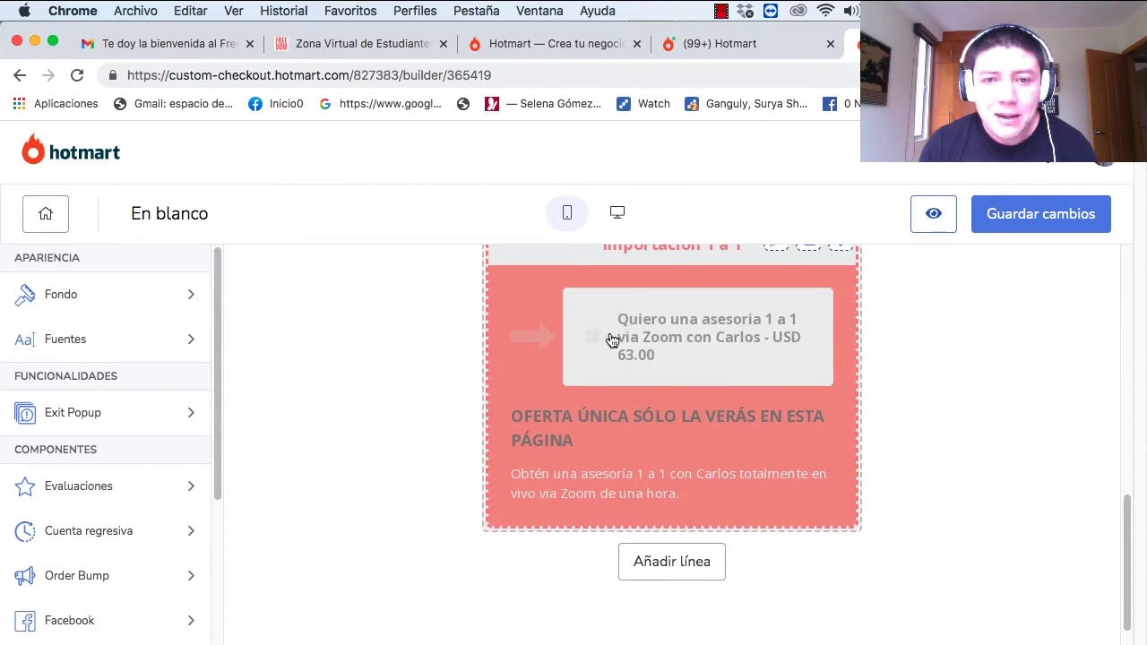
pyautogui.scroll(3, 590, 363)
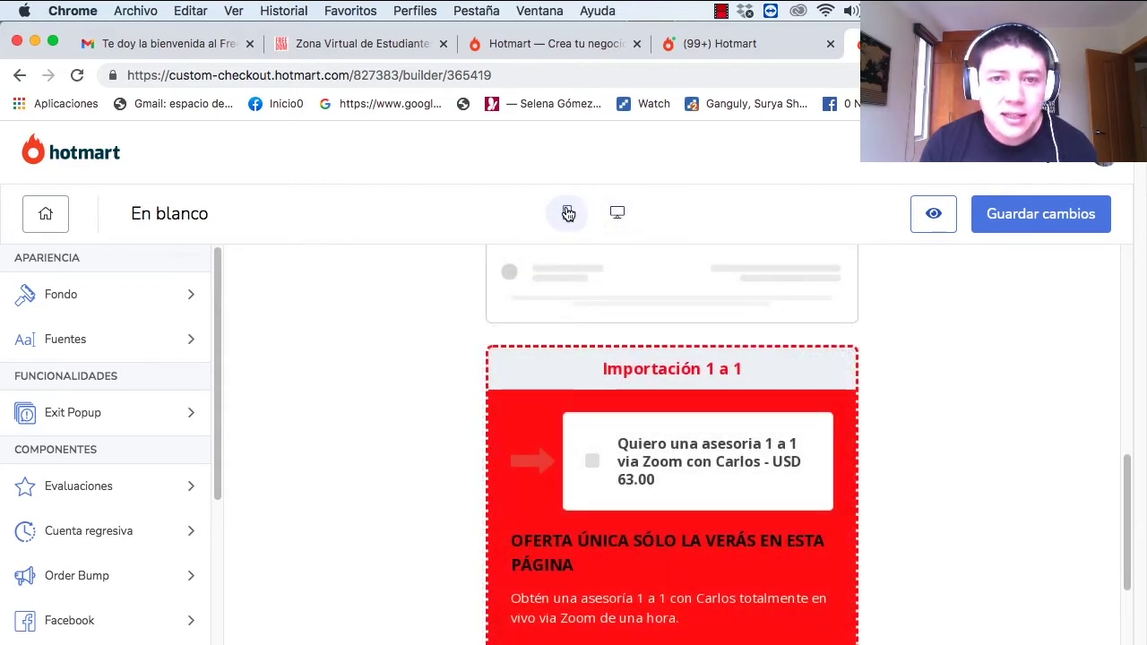
# - Check the desktop layout around the checkout form, and compare it with the Order Bump in the mobile layout
pyautogui.click(617, 214)
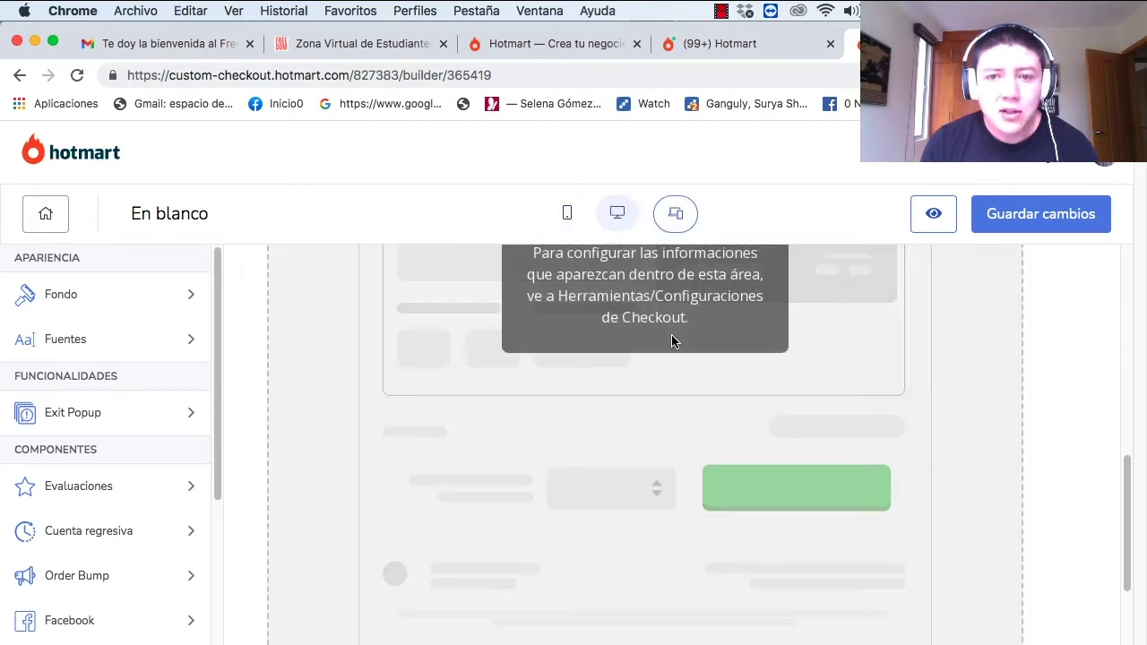
pyautogui.scroll(5, 777, 383)
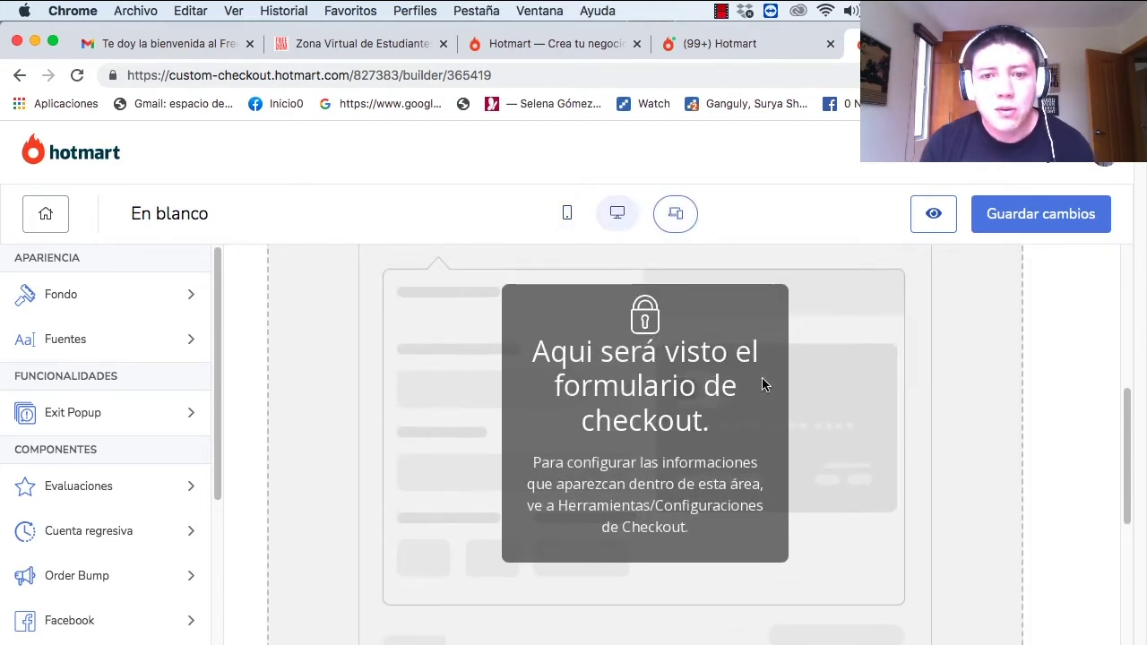
pyautogui.scroll(-3, 762, 379)
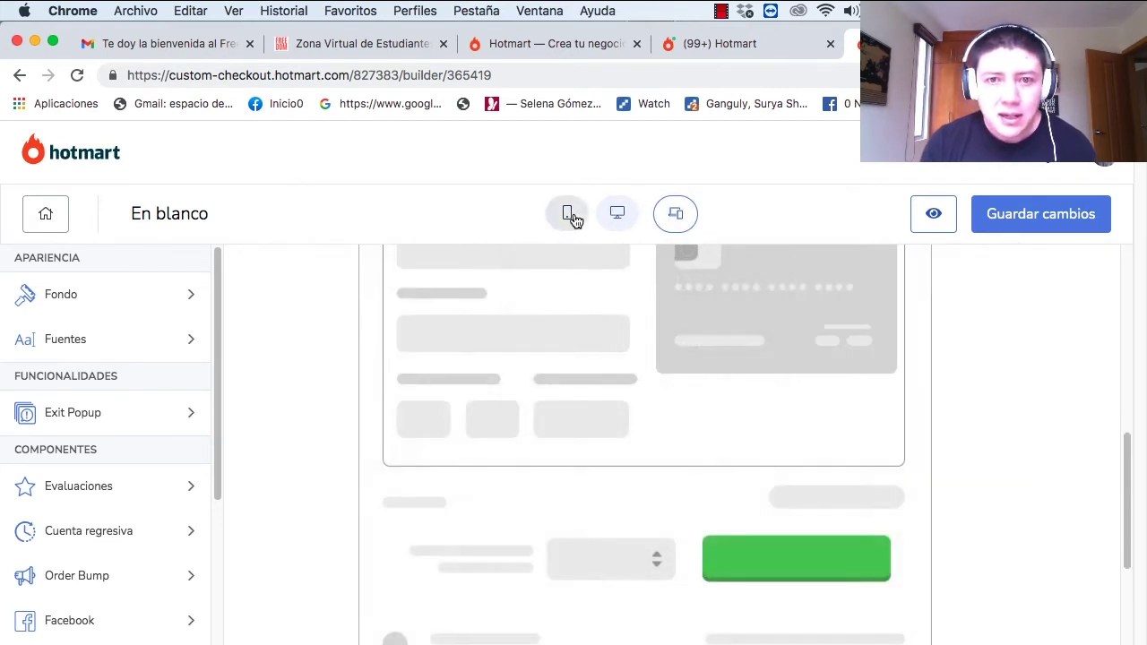
pyautogui.click(567, 213)
pyautogui.scroll(-4, 676, 419)
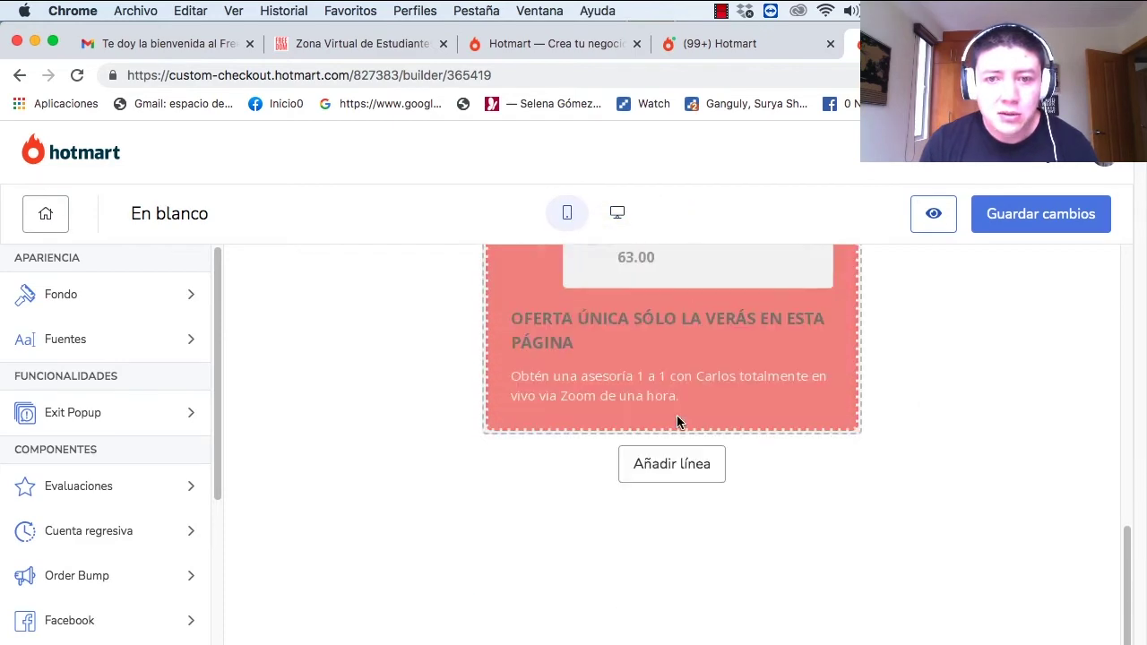
pyautogui.scroll(2, 677, 413)
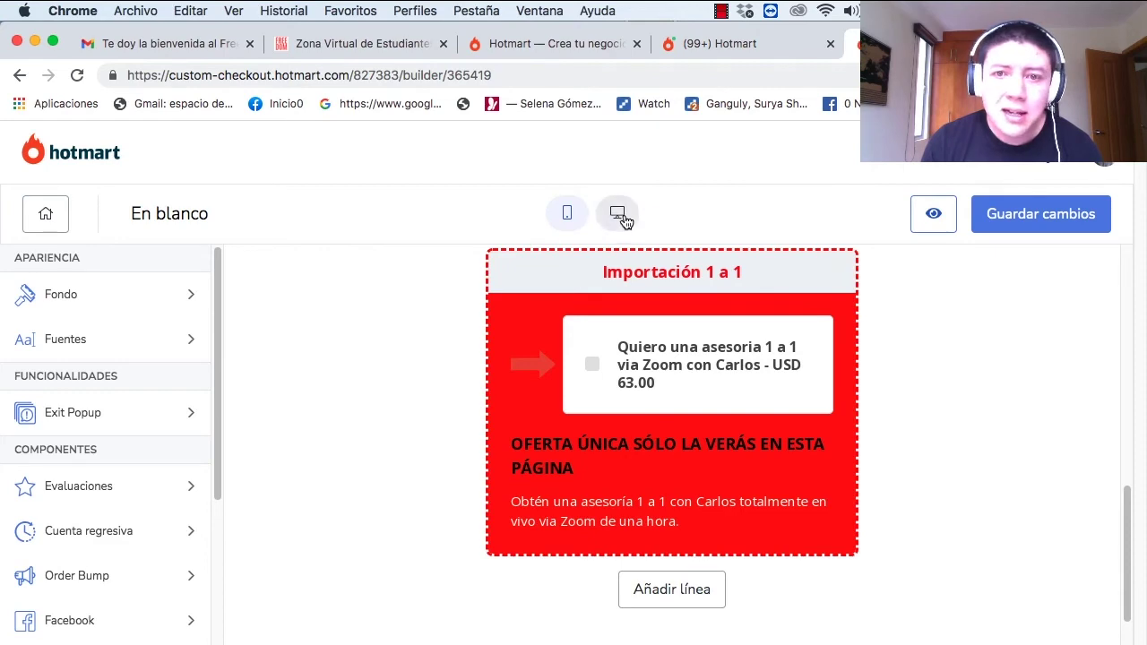
# - Add an Order Bump to the desktop layout using the Precio base offer of the Importación 1 a 1 product
pyautogui.click(616, 212)
pyautogui.scroll(-2, 108, 444)
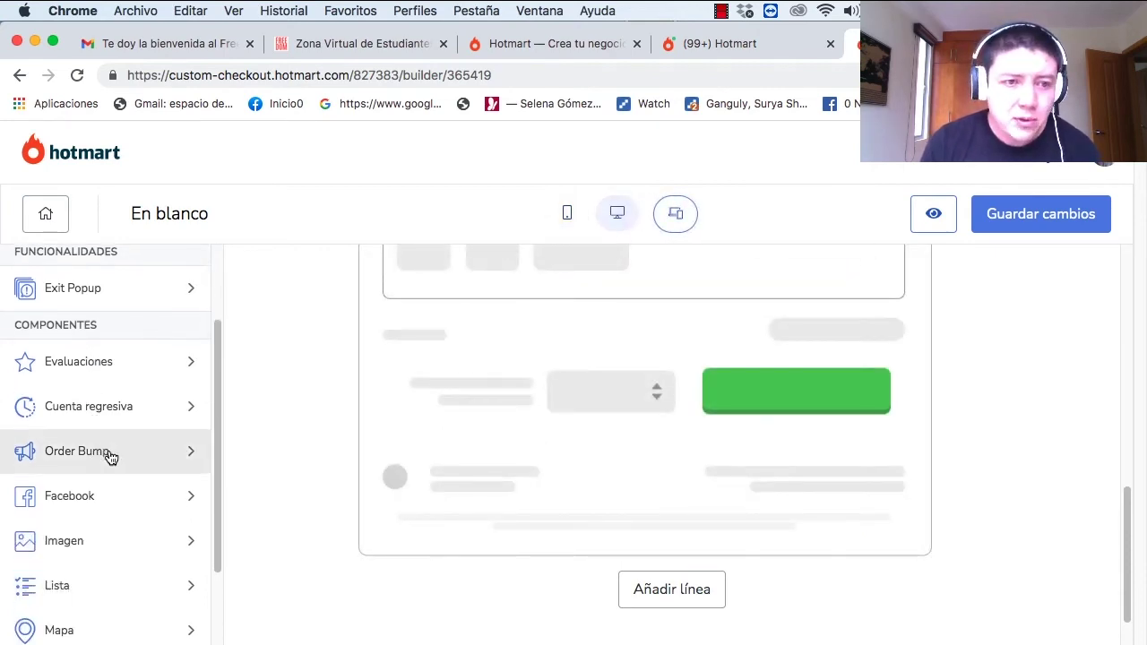
pyautogui.click(132, 453)
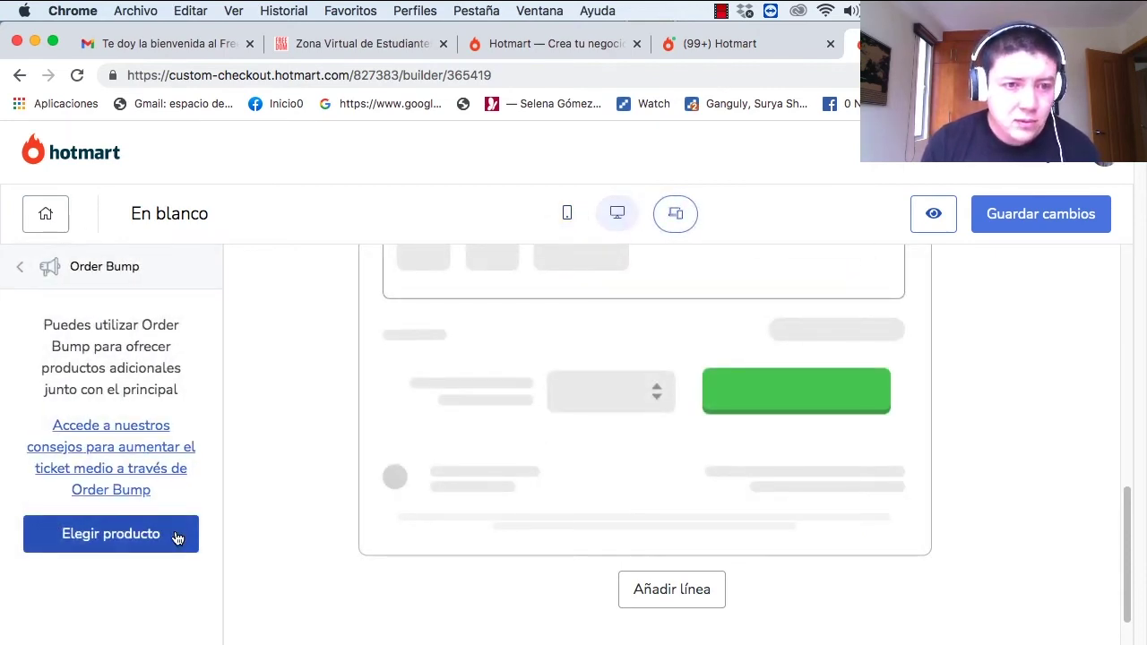
pyautogui.click(175, 535)
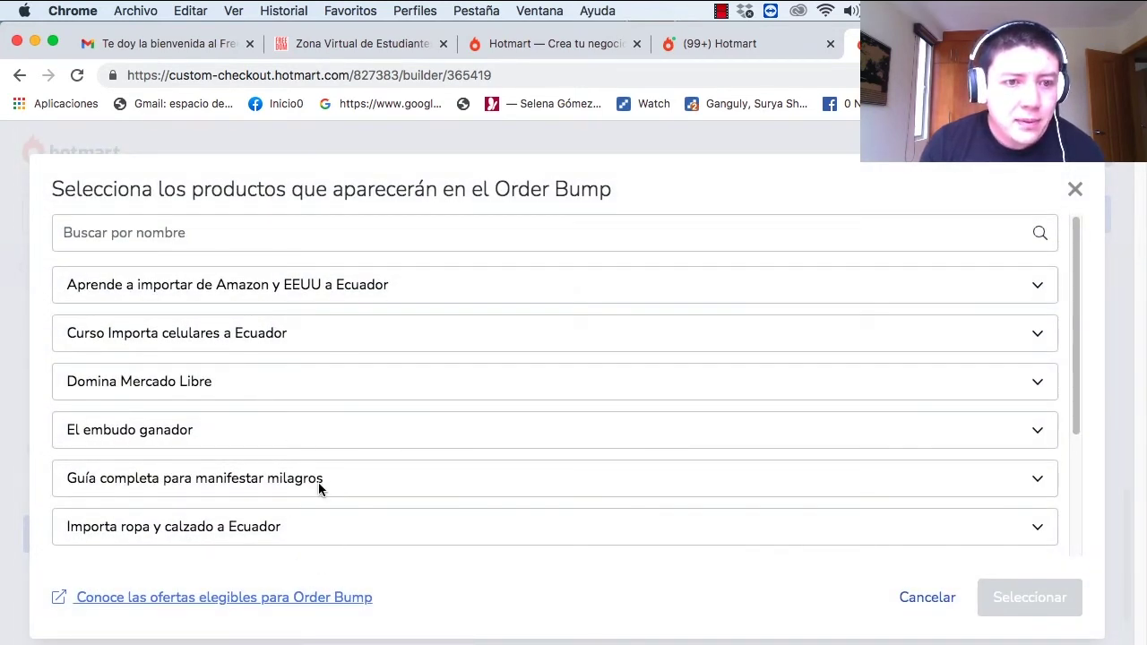
pyautogui.scroll(-4, 256, 445)
pyautogui.click(298, 408)
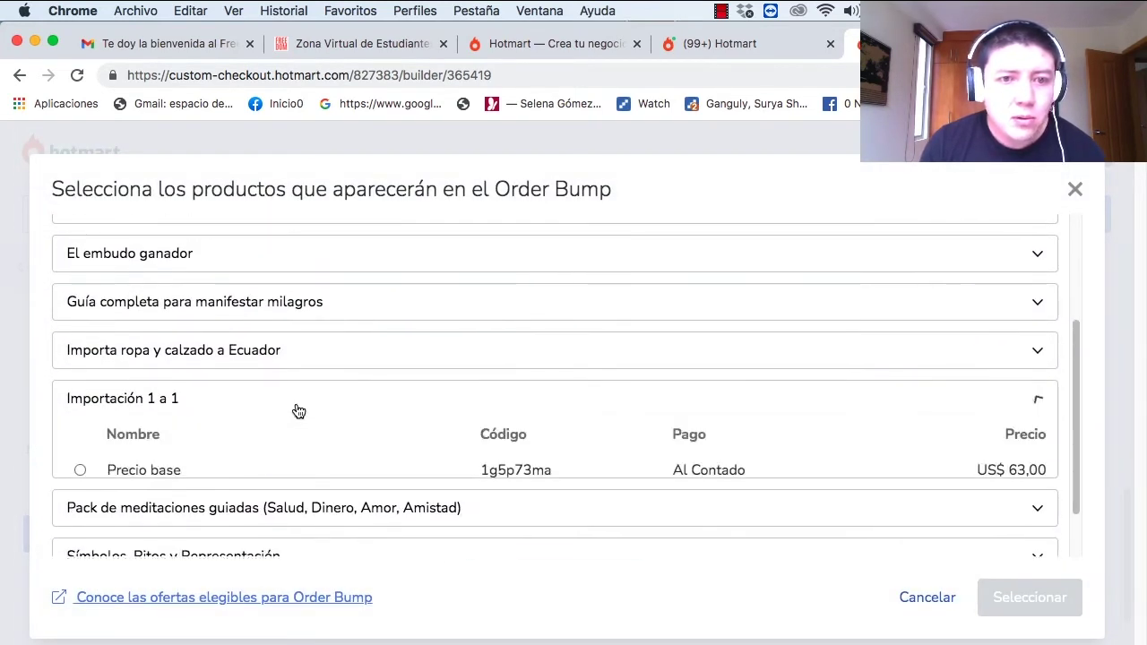
pyautogui.scroll(-2, 717, 440)
pyautogui.click(107, 388)
pyautogui.click(989, 595)
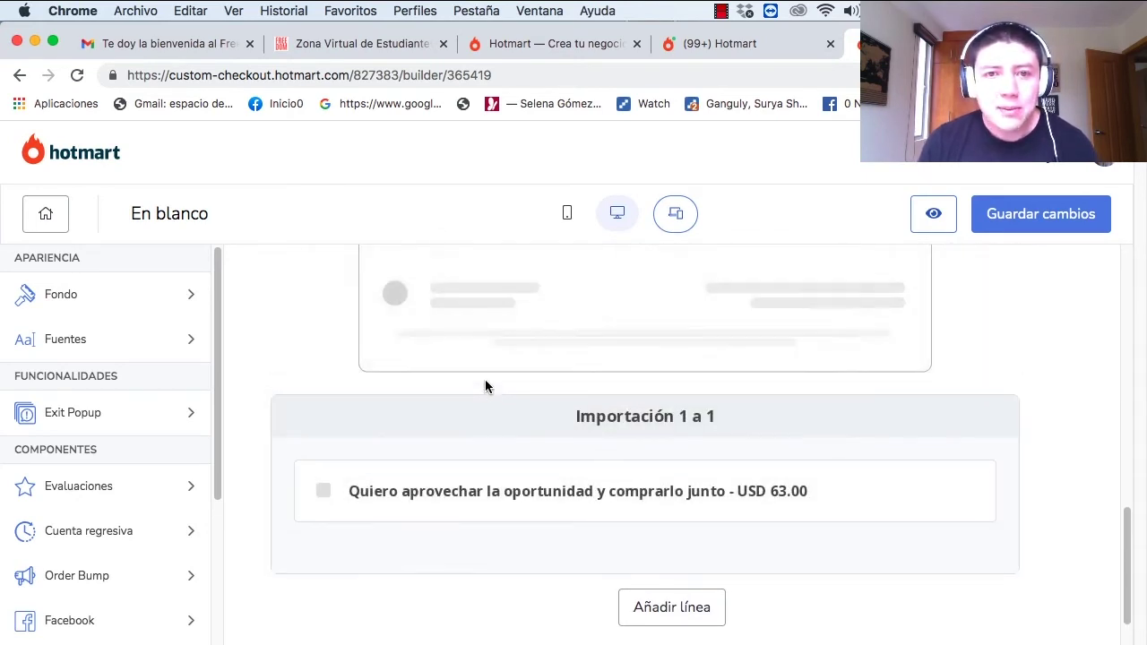
# - Compare the styled mobile Order Bump with the new one in the desktop layout
pyautogui.click(567, 220)
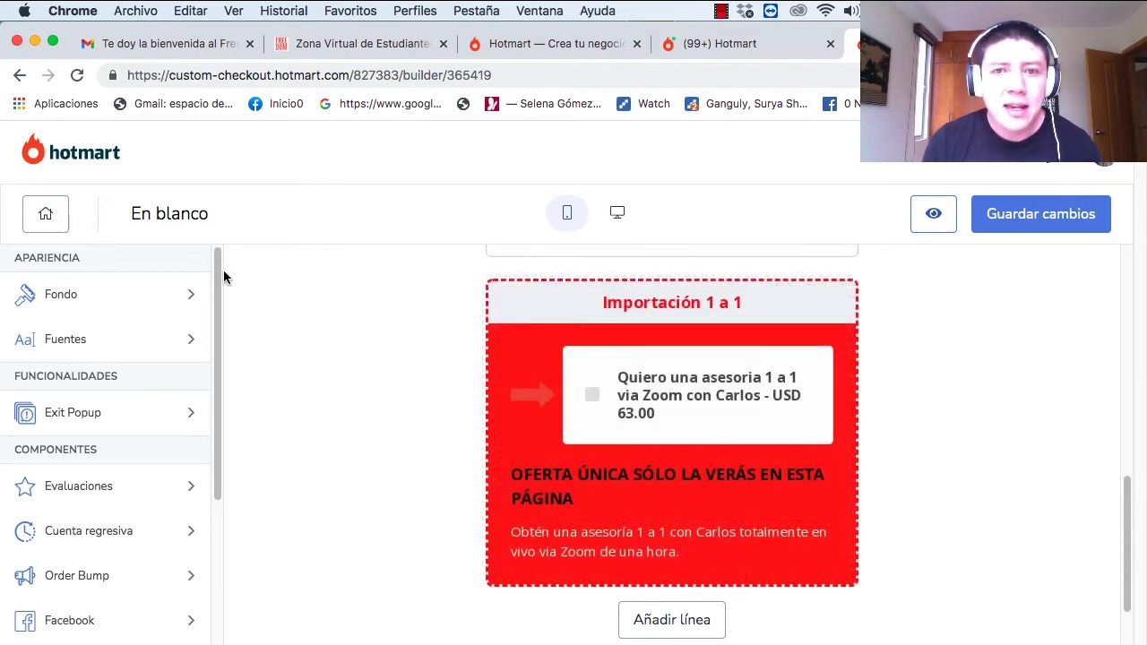
pyautogui.click(617, 212)
pyautogui.scroll(-1, 573, 367)
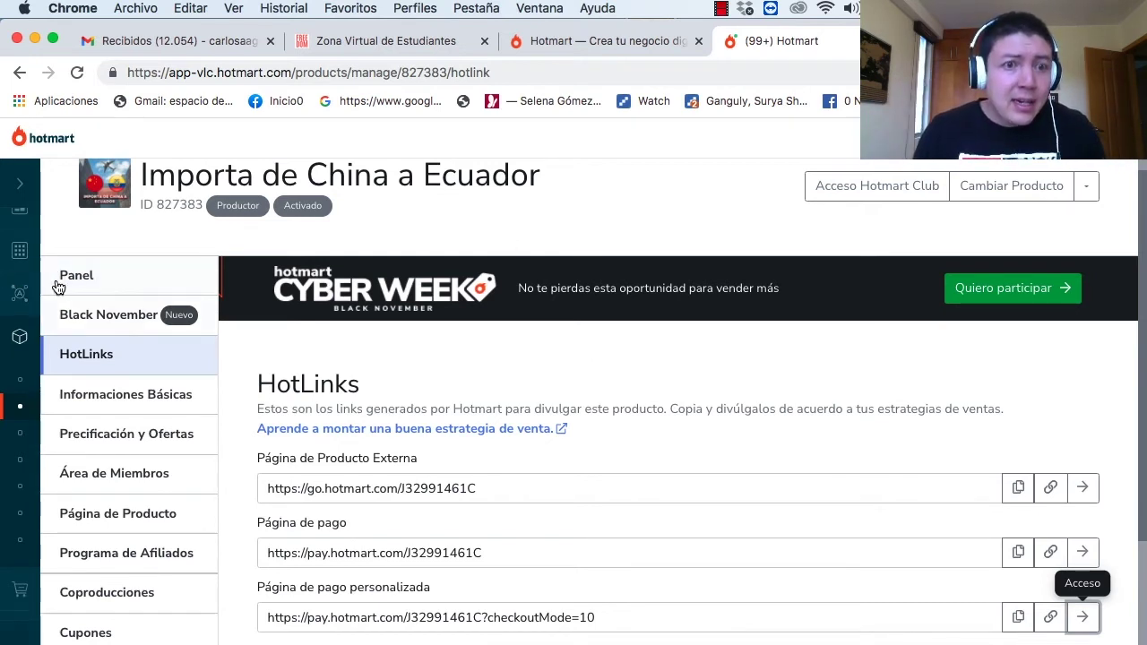
# - Find the Página de pago personalizada link in the product's HotLinks and open that payment page
pyautogui.scroll(-1, 118, 332)
pyautogui.scroll(3, 119, 305)
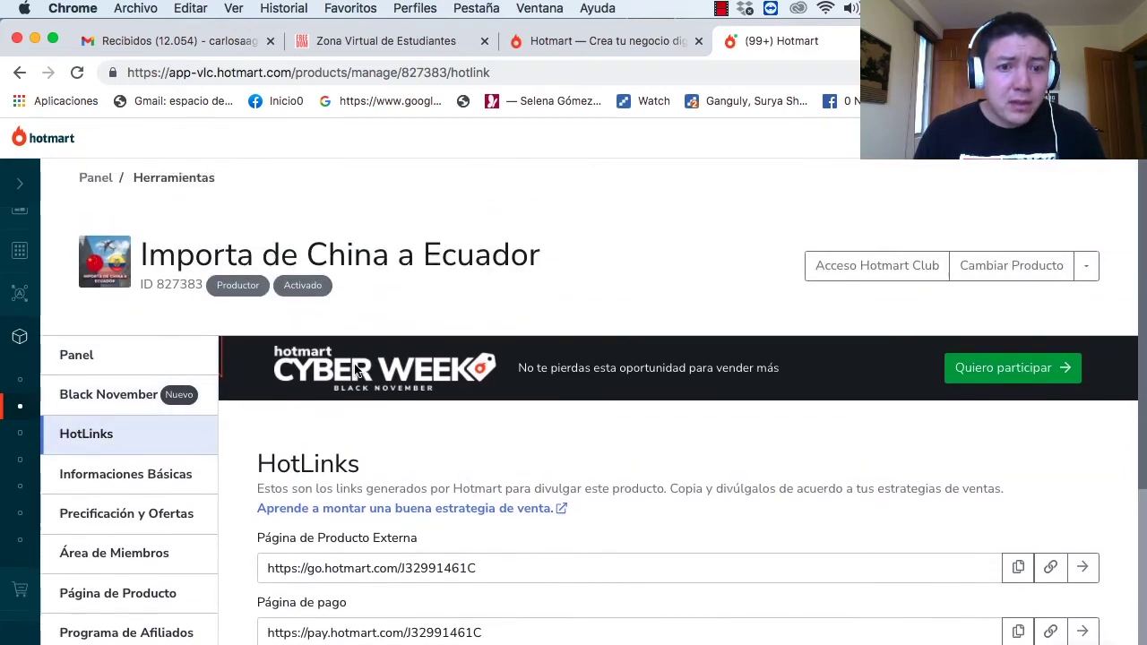
pyautogui.scroll(-3, 386, 397)
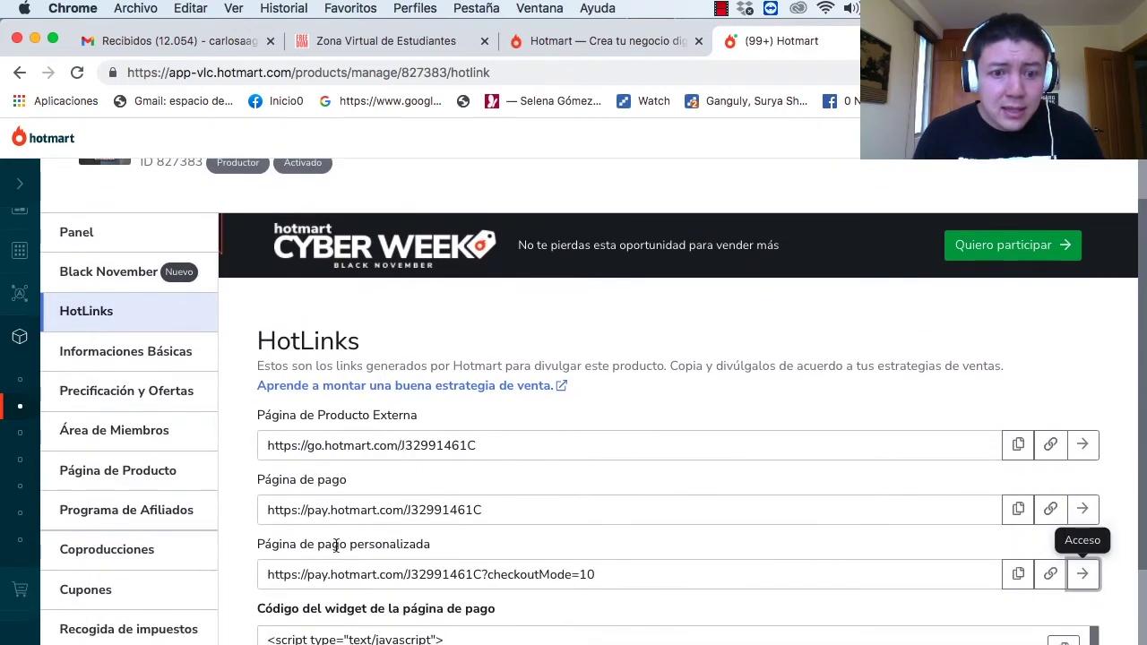
pyautogui.moveTo(317, 546); pyautogui.dragTo(382, 545)
pyautogui.scroll(-2, 438, 537)
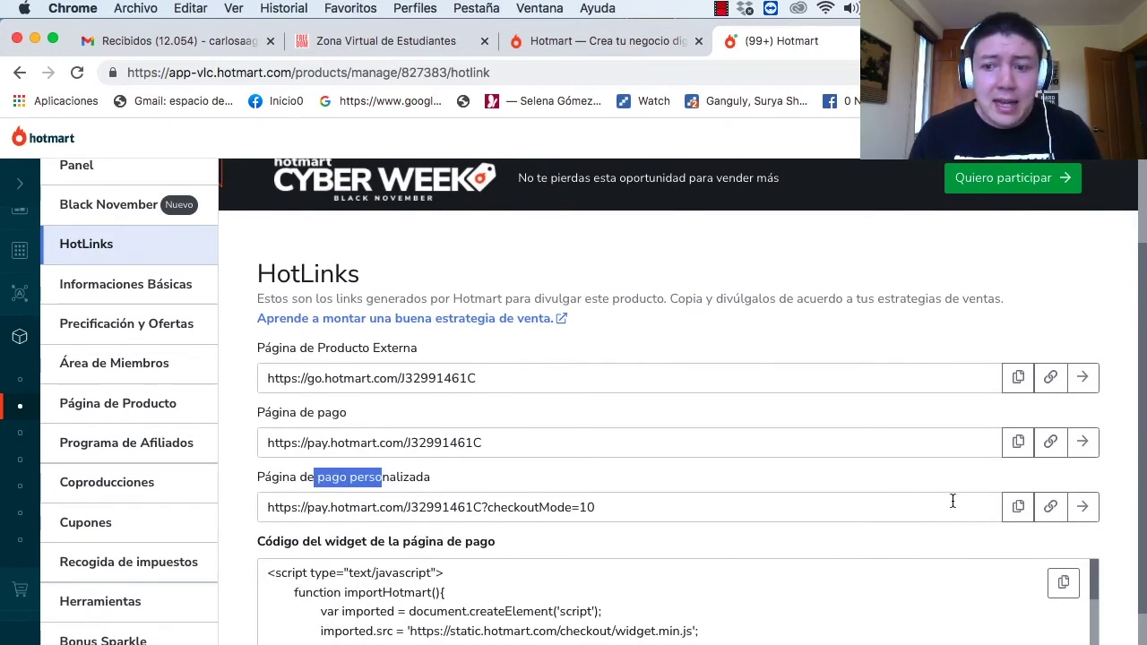
pyautogui.click(1082, 507)
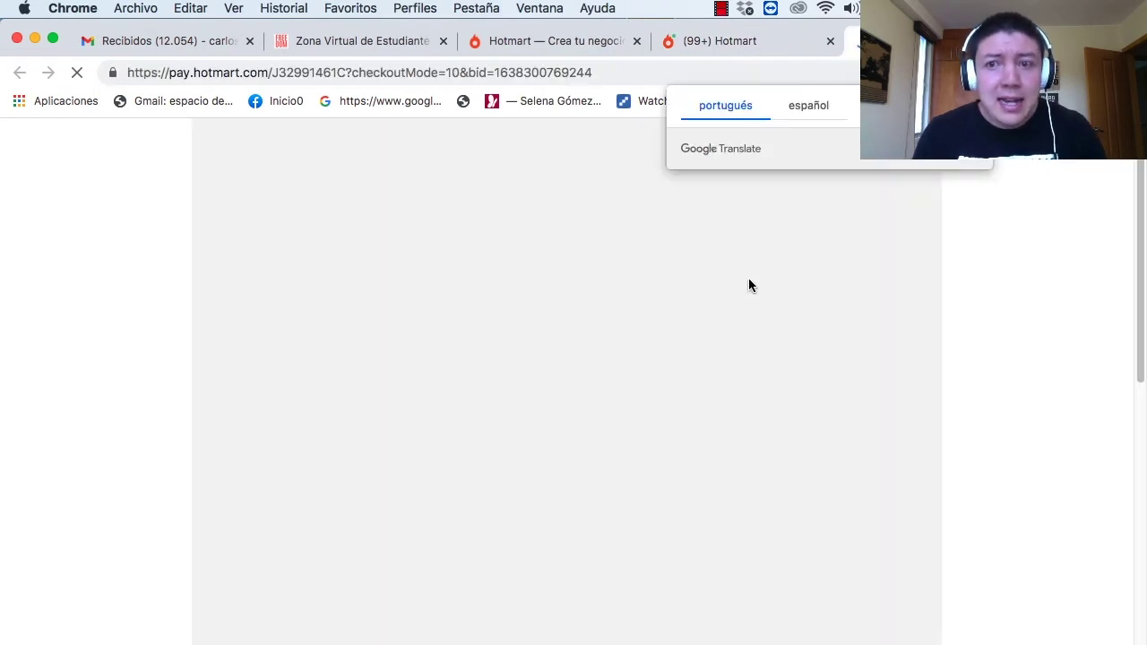
# - Examine the live payment page's card form, Importación 1 a 1 Order Bump and purchase section
pyautogui.scroll(-10, 819, 350)
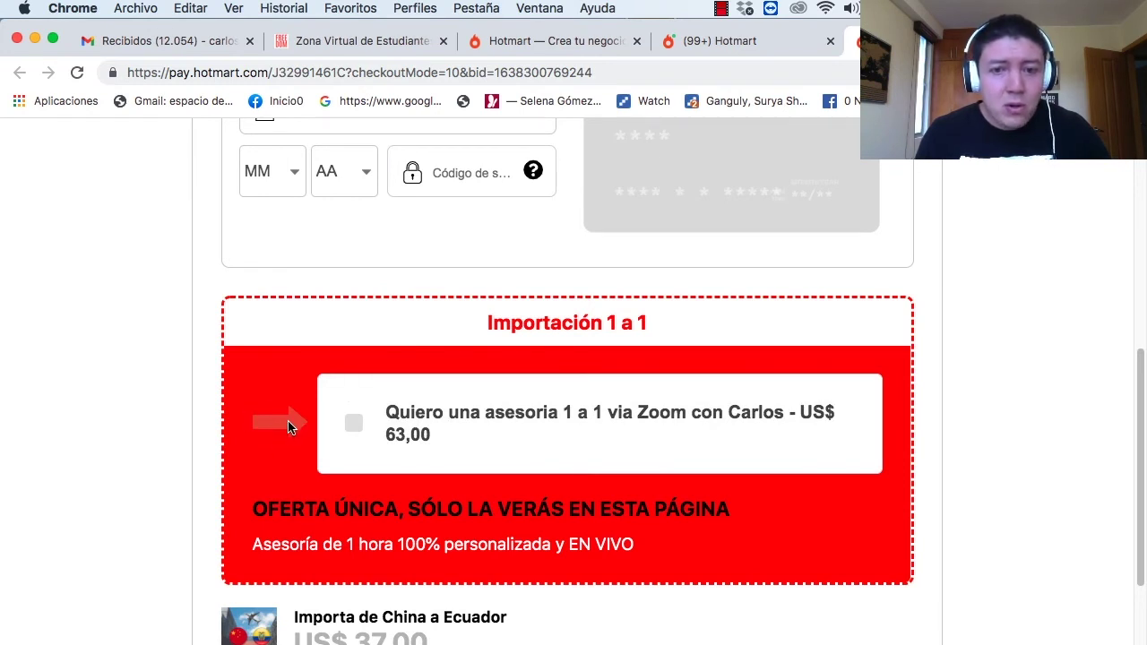
pyautogui.scroll(-3, 297, 412)
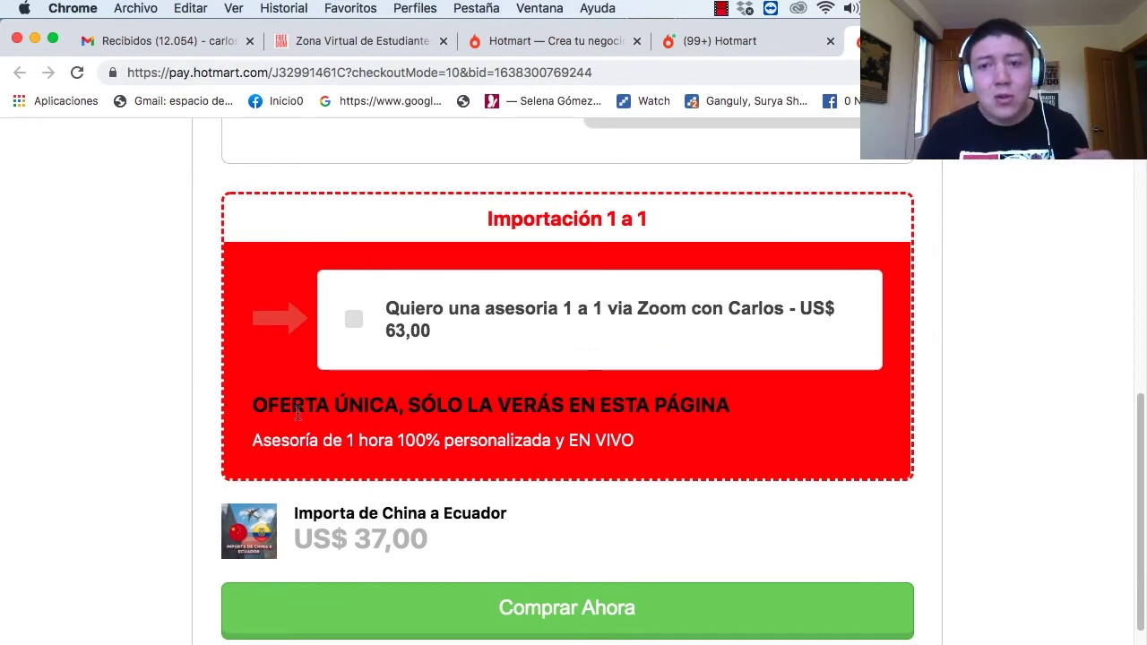
pyautogui.scroll(10, 398, 388)
pyautogui.scroll(-4, 398, 389)
pyautogui.scroll(-5, 398, 389)
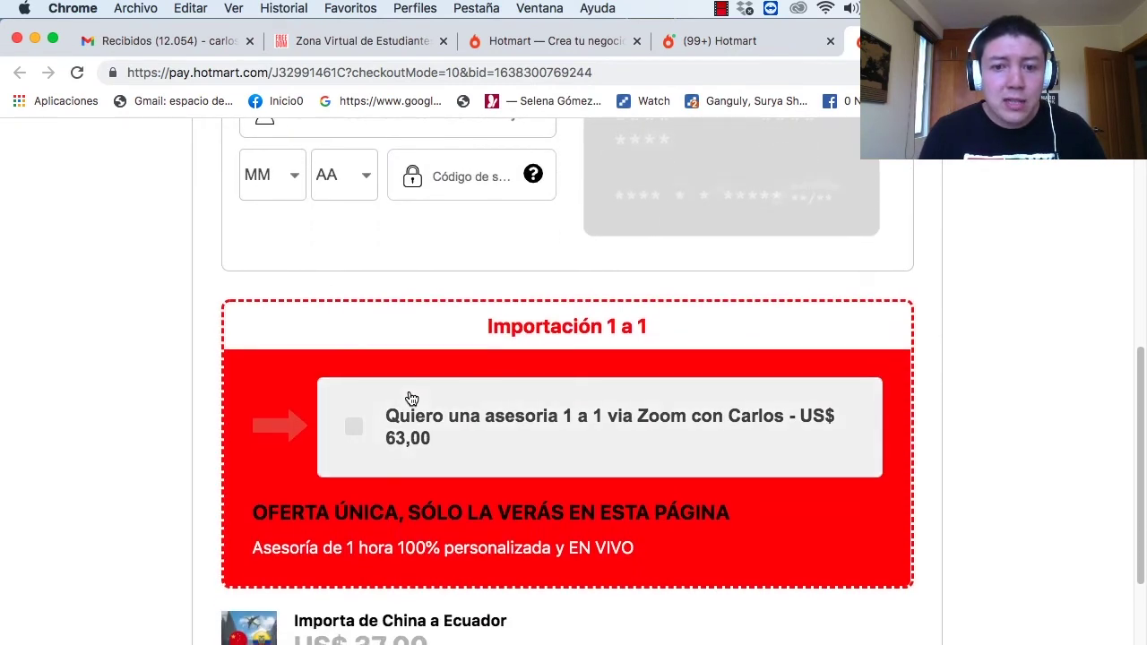
pyautogui.scroll(-3, 399, 396)
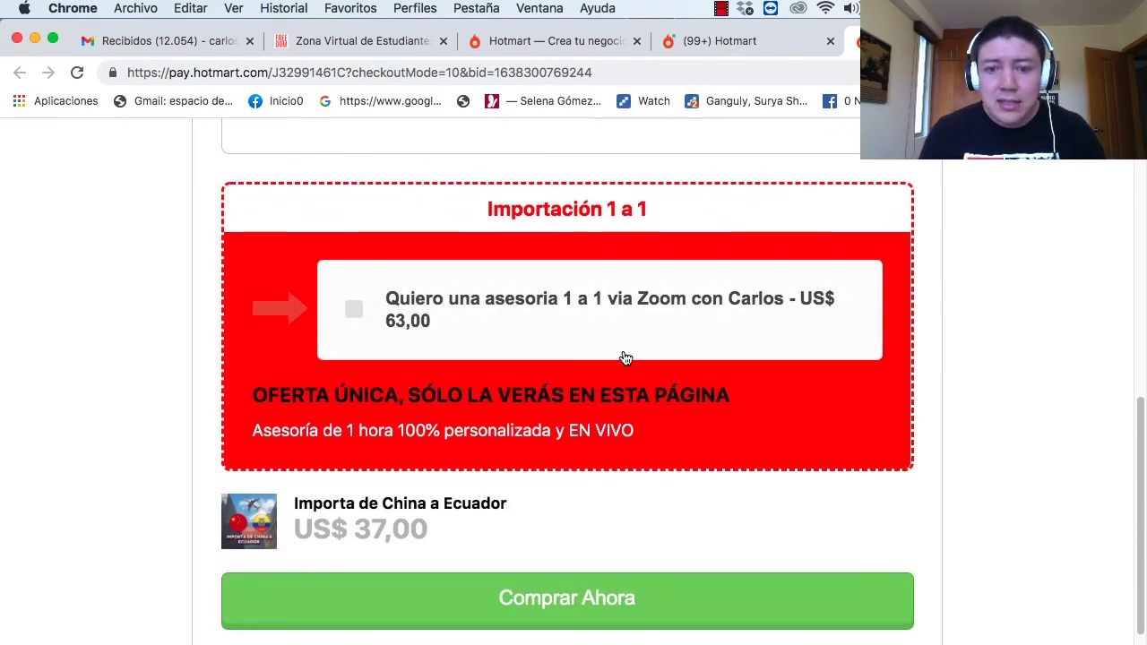
pyautogui.scroll(-3, 589, 385)
pyautogui.scroll(8, 589, 386)
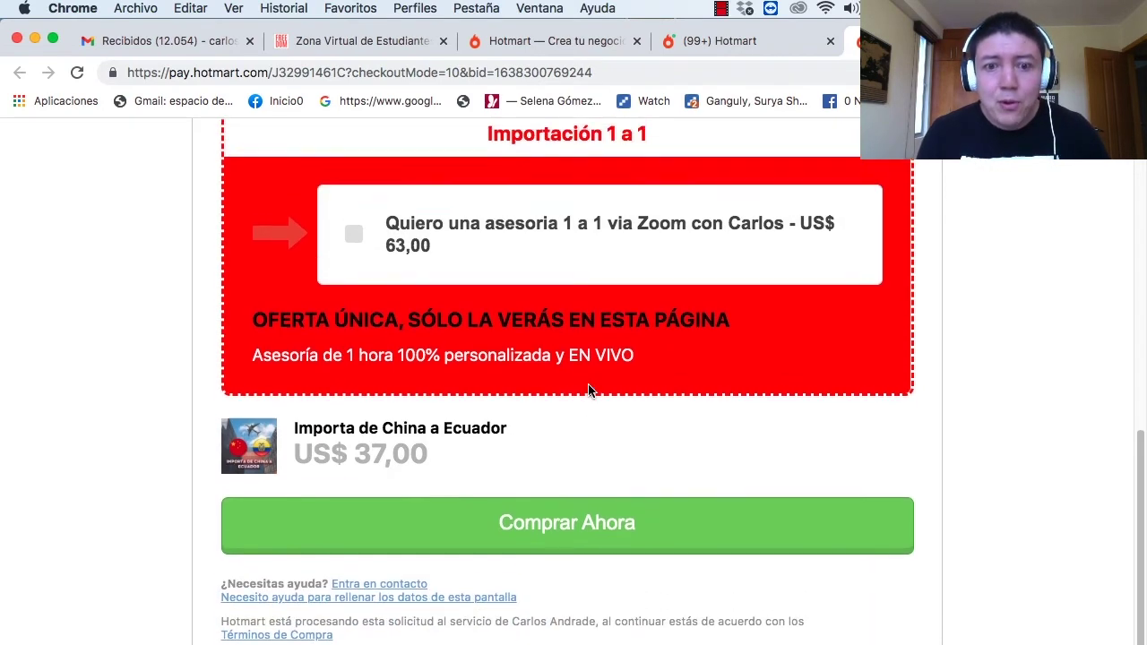
pyautogui.scroll(-6, 587, 385)
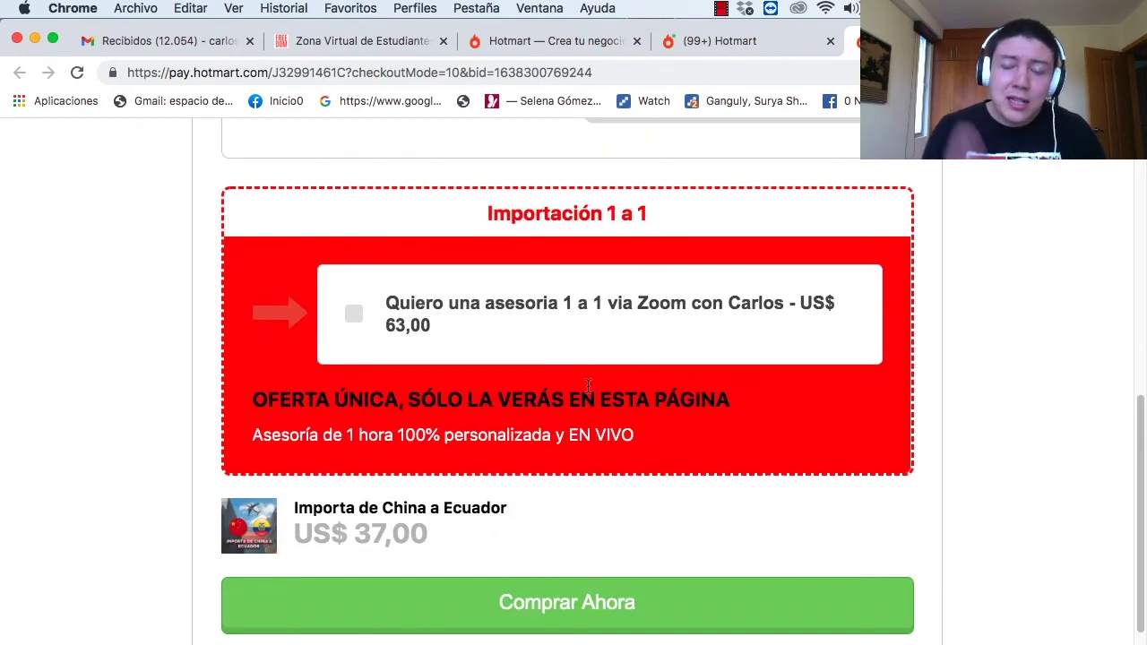
pyautogui.scroll(7, 591, 388)
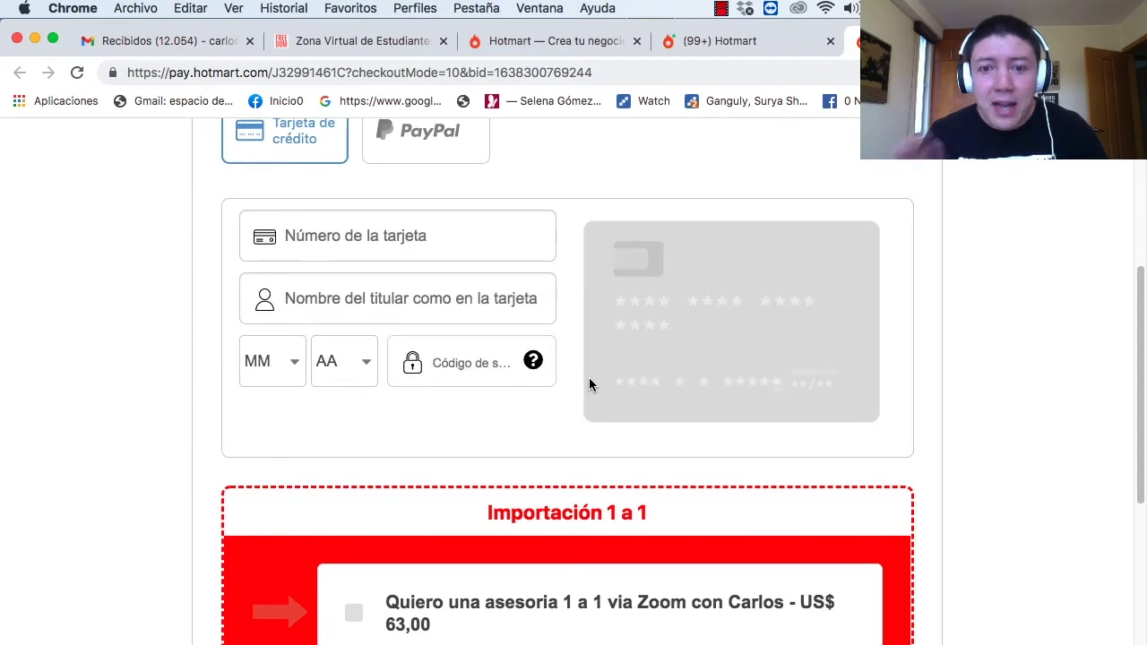
pyautogui.scroll(-3, 588, 383)
pyautogui.scroll(1, 589, 384)
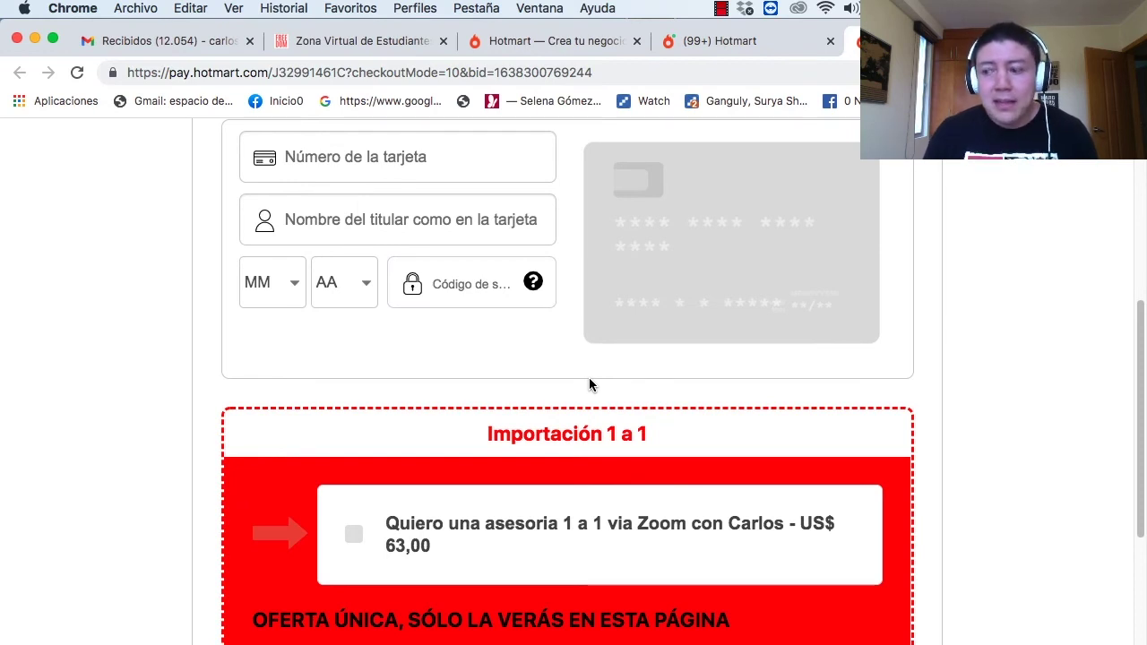
pyautogui.scroll(-3, 584, 379)
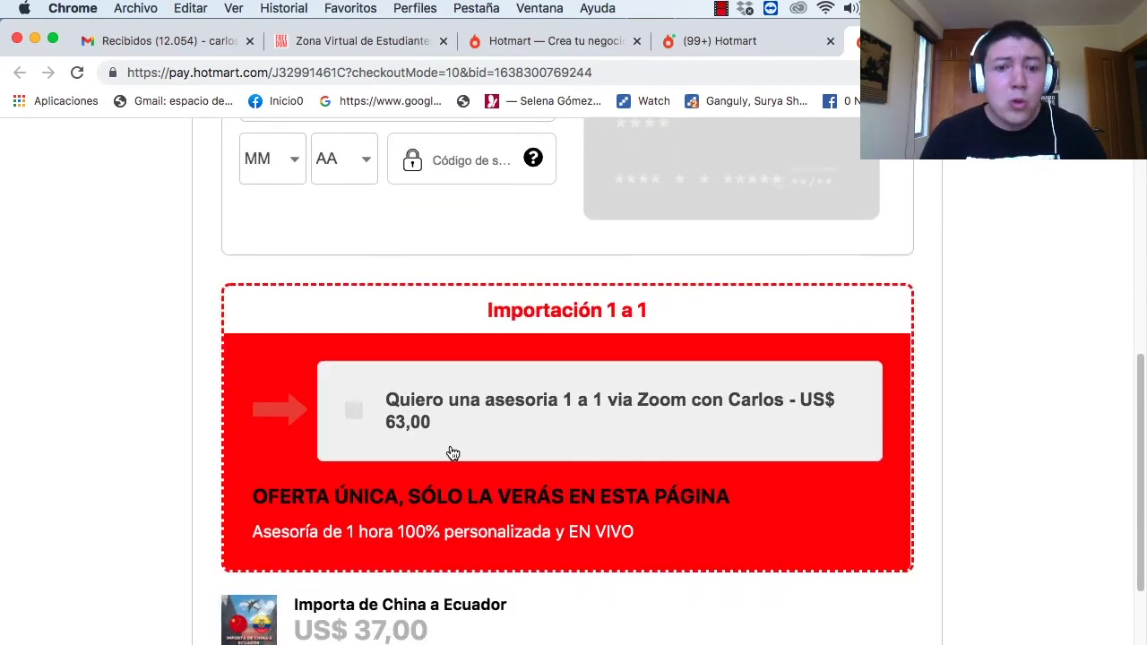
pyautogui.scroll(-2, 424, 440)
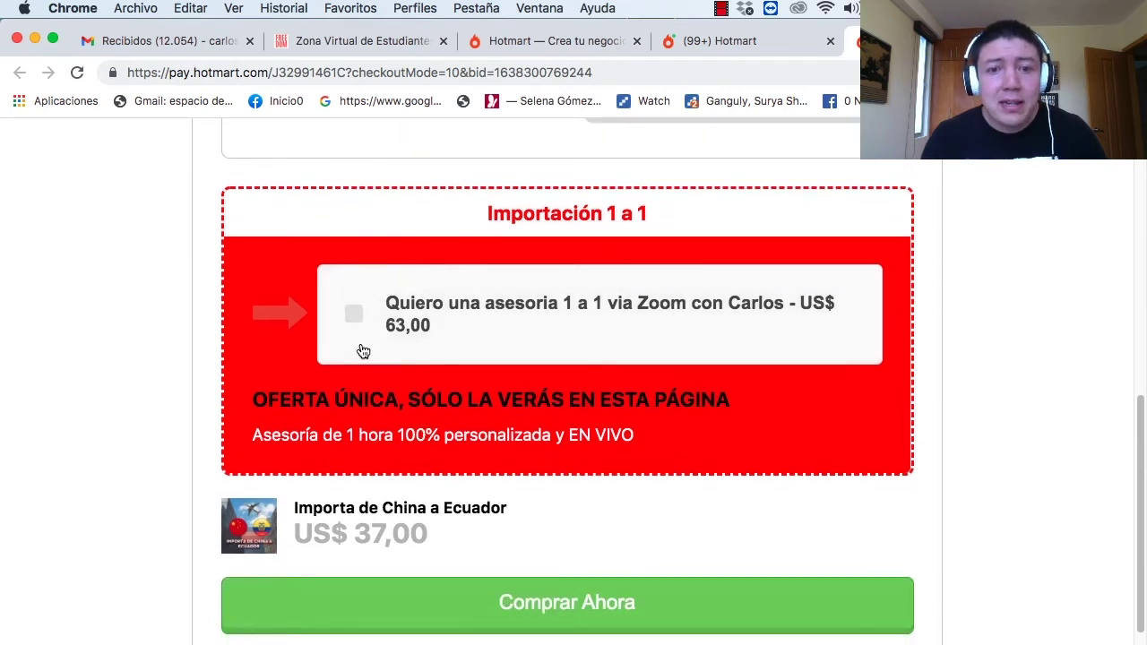